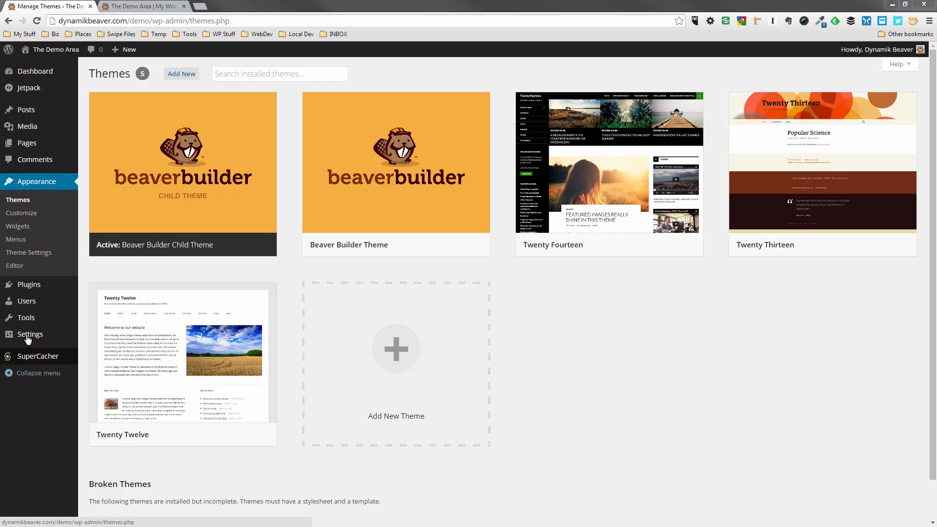
- Set the site's permalink structure to Post name and save the change
mouse_move(28, 337)
click(93, 401)
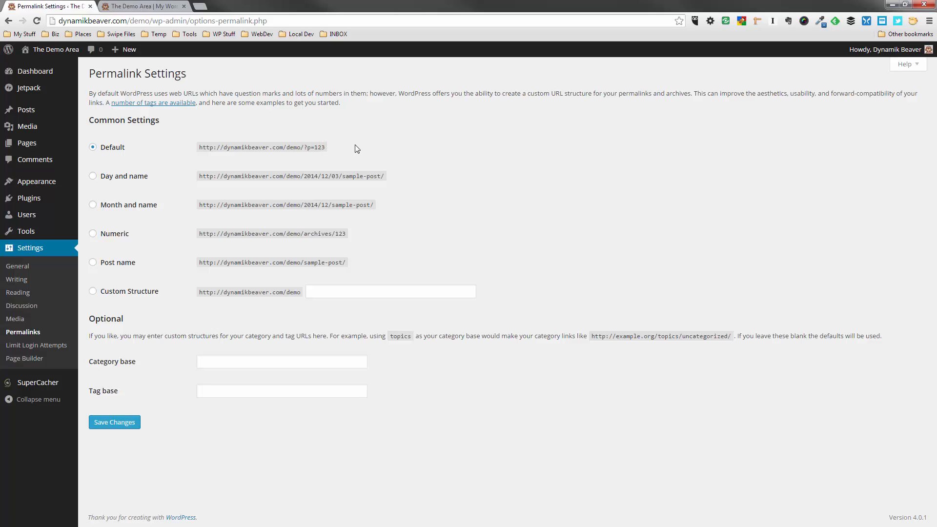
click(93, 263)
click(117, 424)
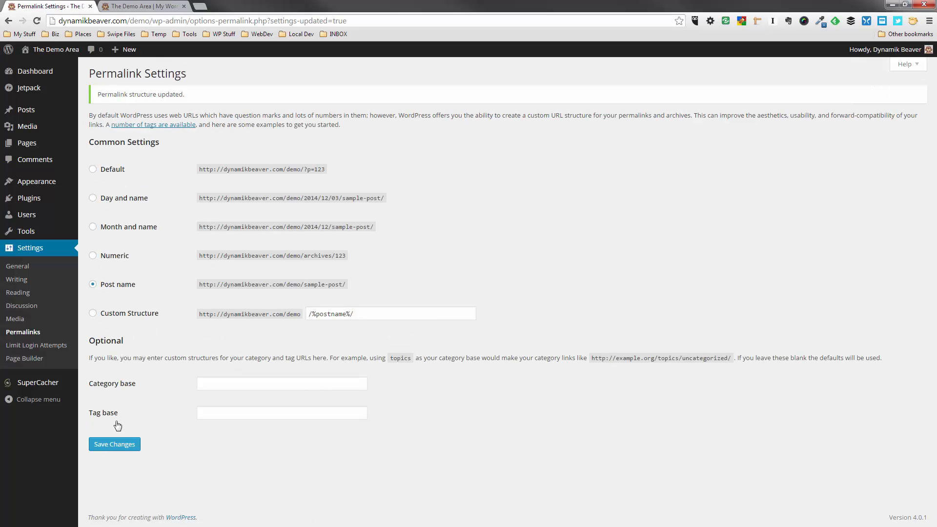
- Review the installed themes and compare them with the live front page of the demo site
click(46, 181)
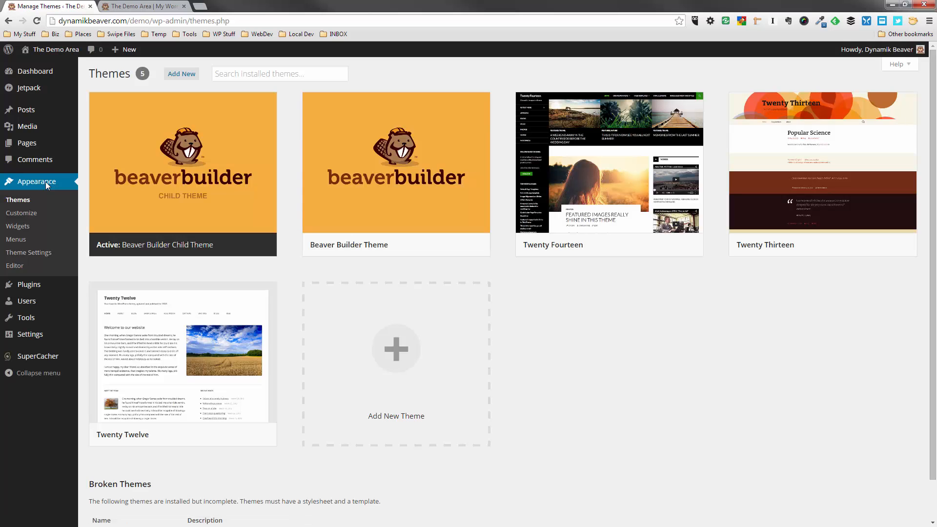
click(142, 7)
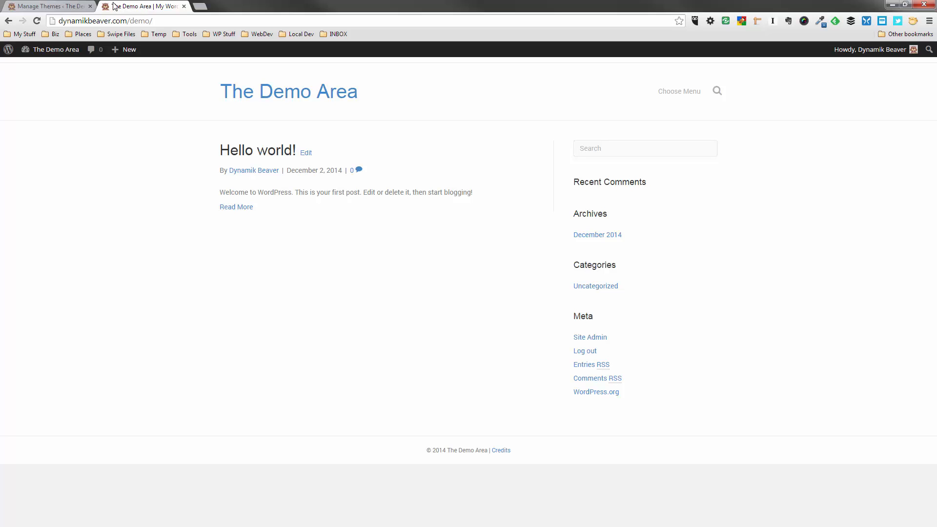
click(60, 7)
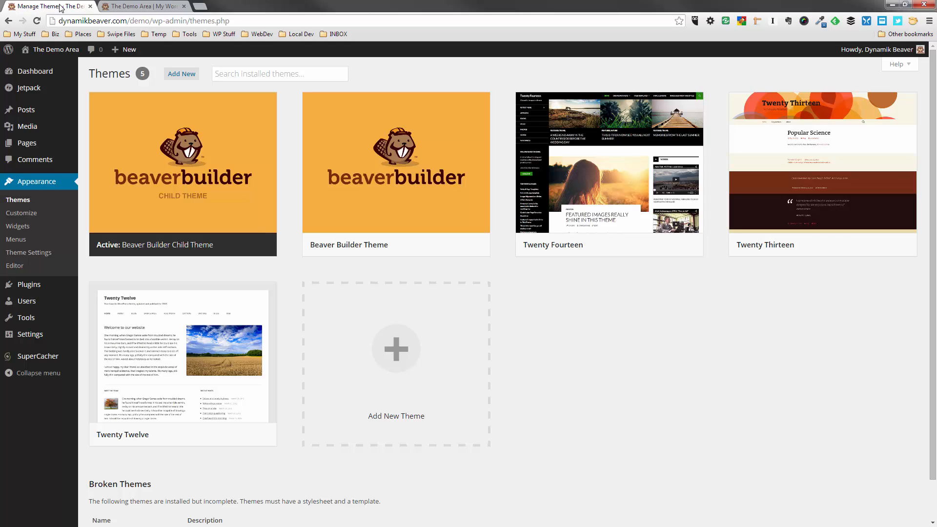
click(131, 7)
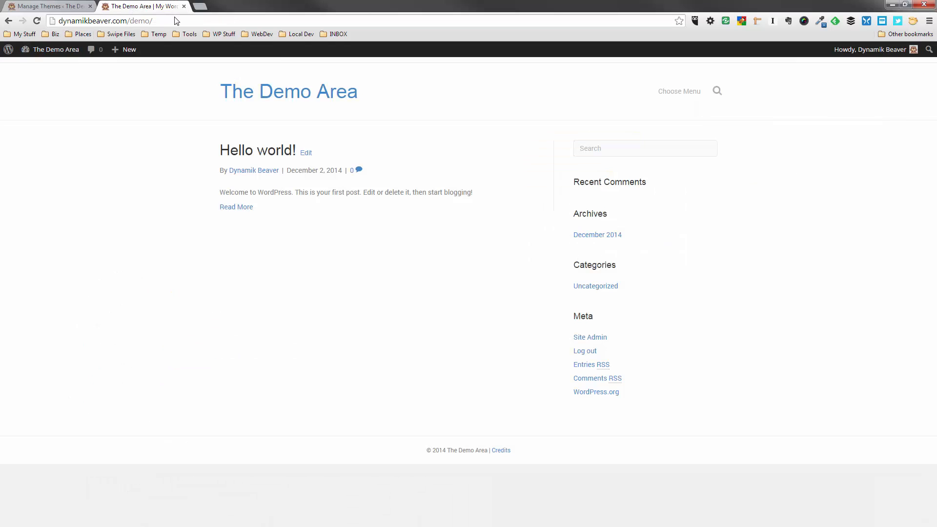
- Create a navigation menu named main-menu from the site header's menu placeholder and save it
click(671, 96)
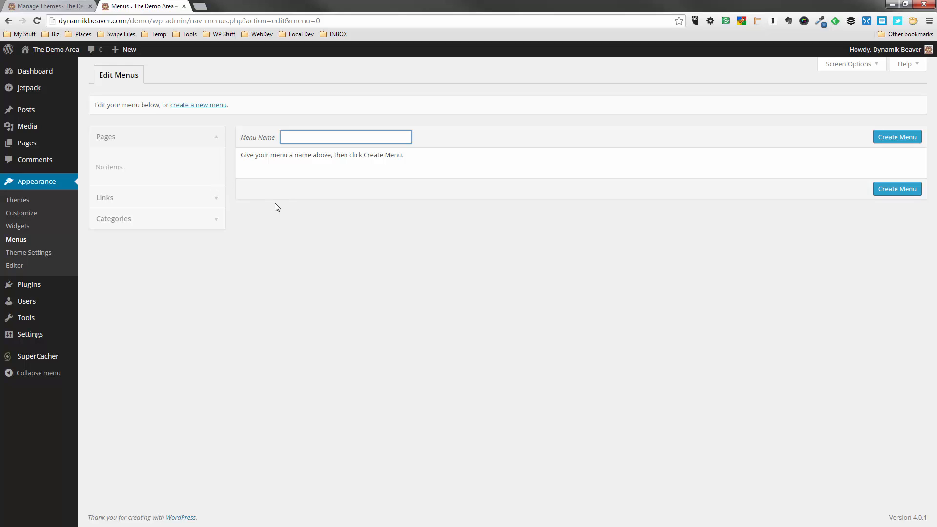
text(ma)
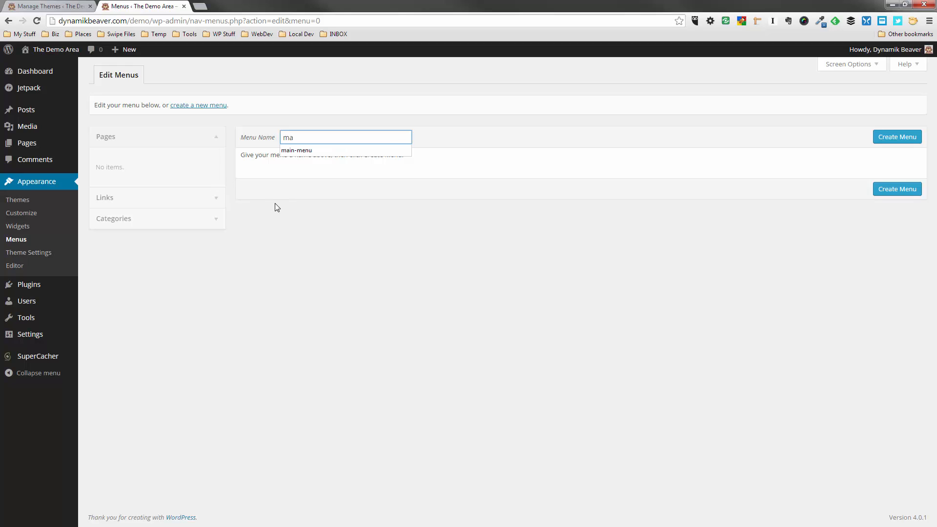
click(297, 151)
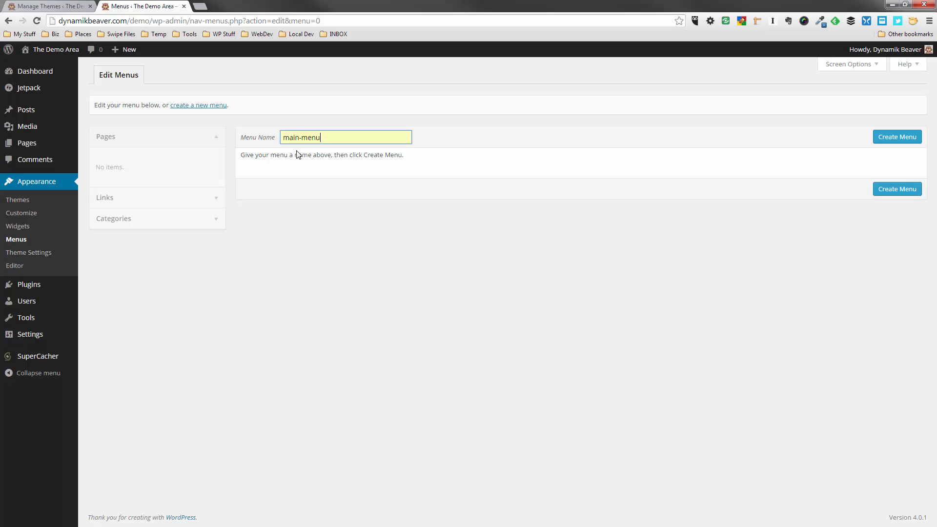
click(892, 137)
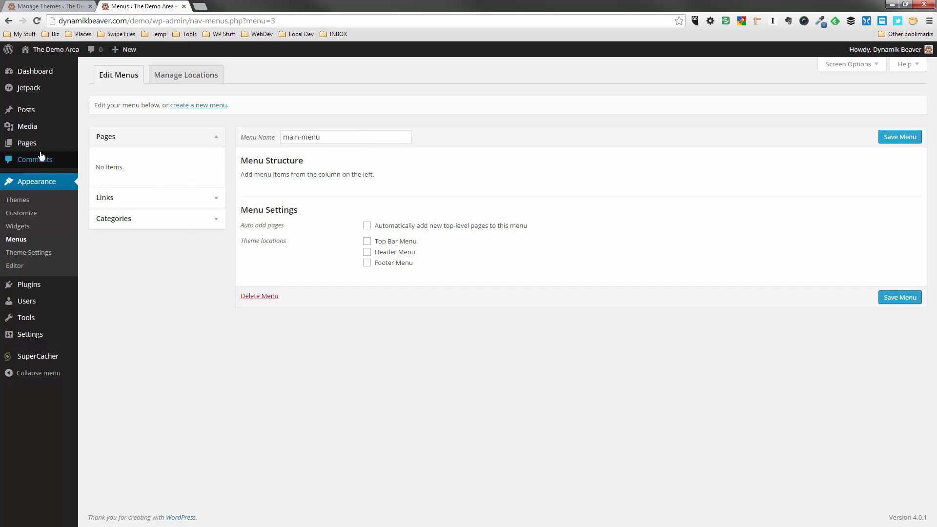
click(899, 137)
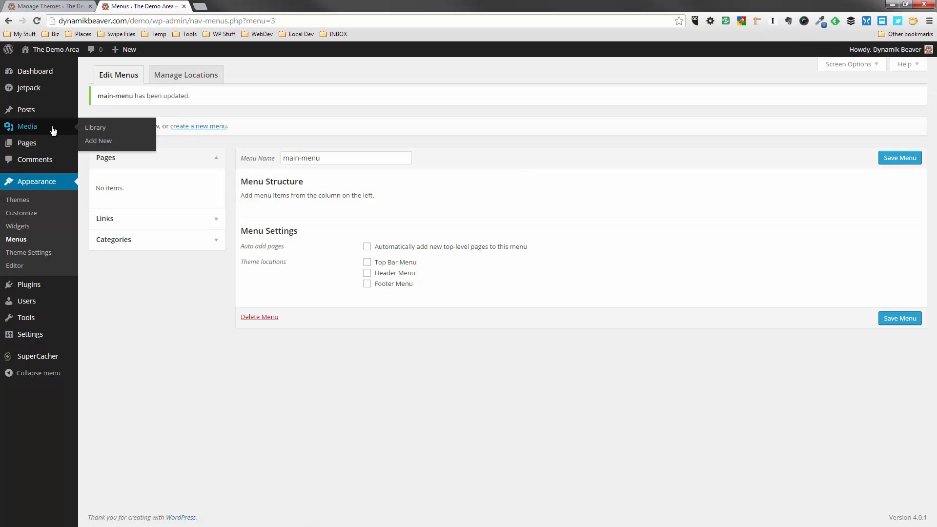
- Create a new page titled Home and publish it
click(25, 145)
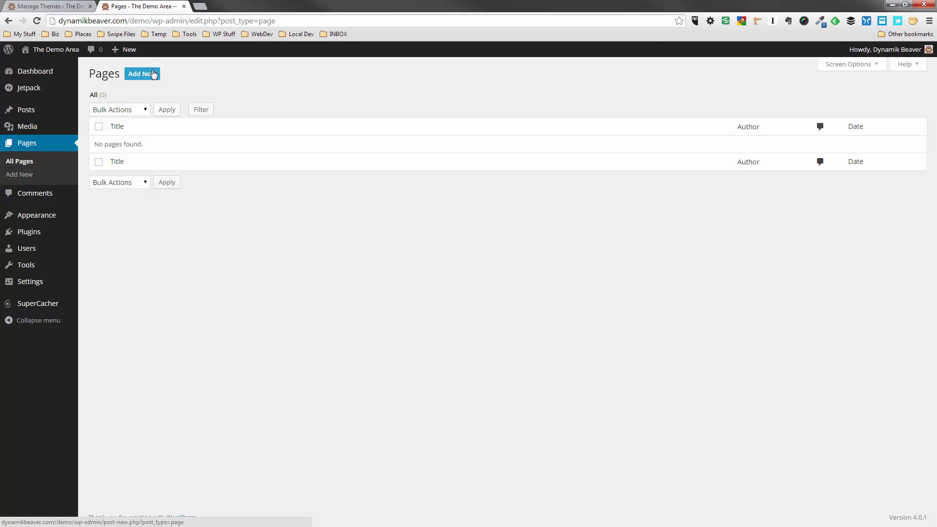
click(152, 74)
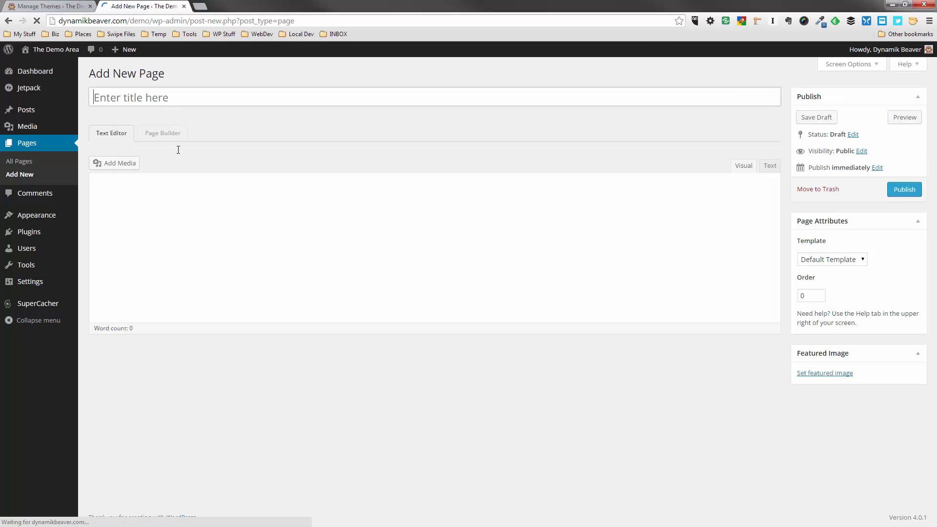
key(shift)
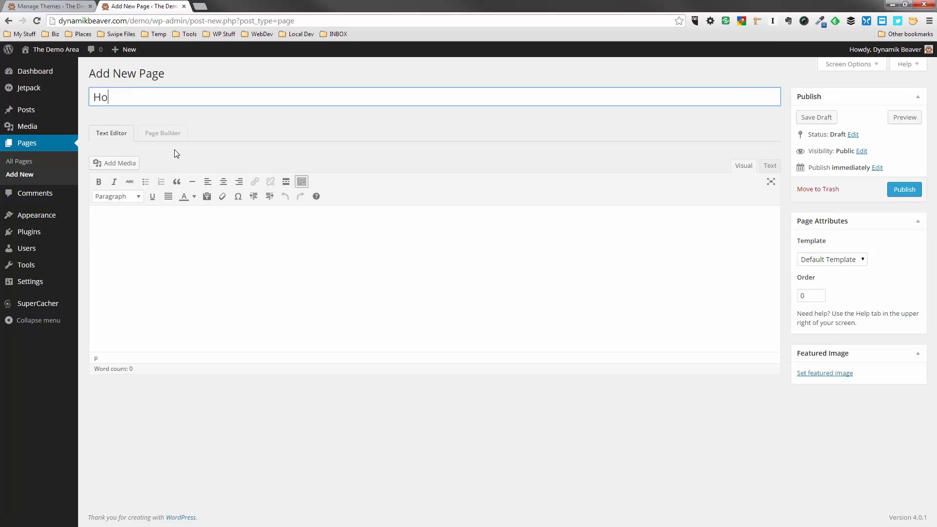
click(900, 194)
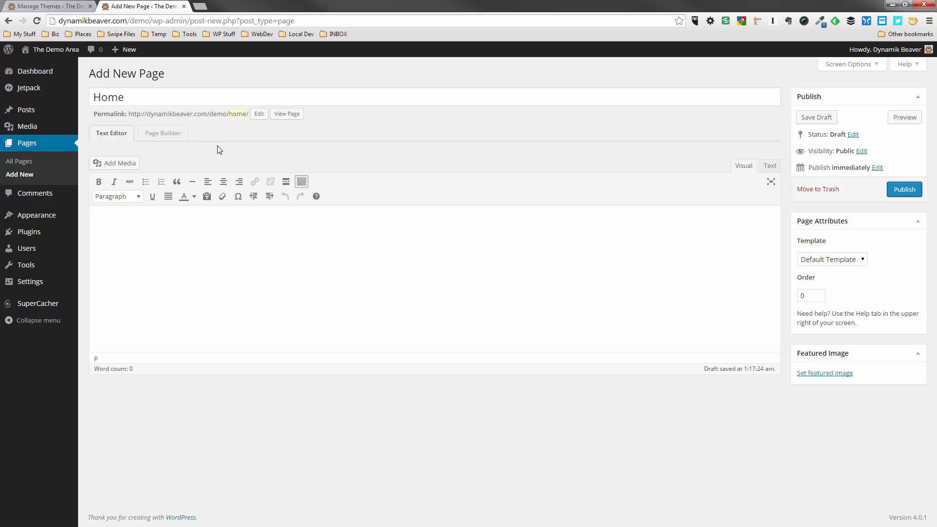
click(901, 191)
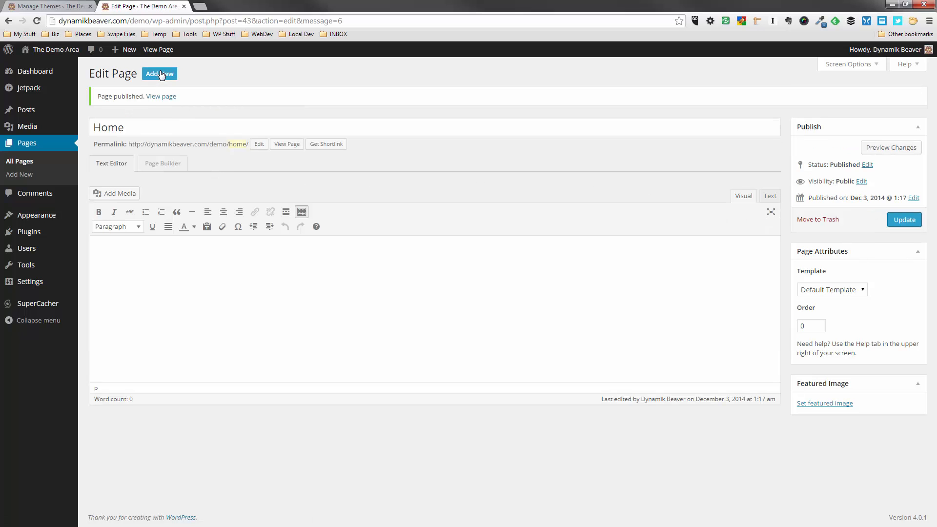
- Add another page titled About and publish it
click(161, 73)
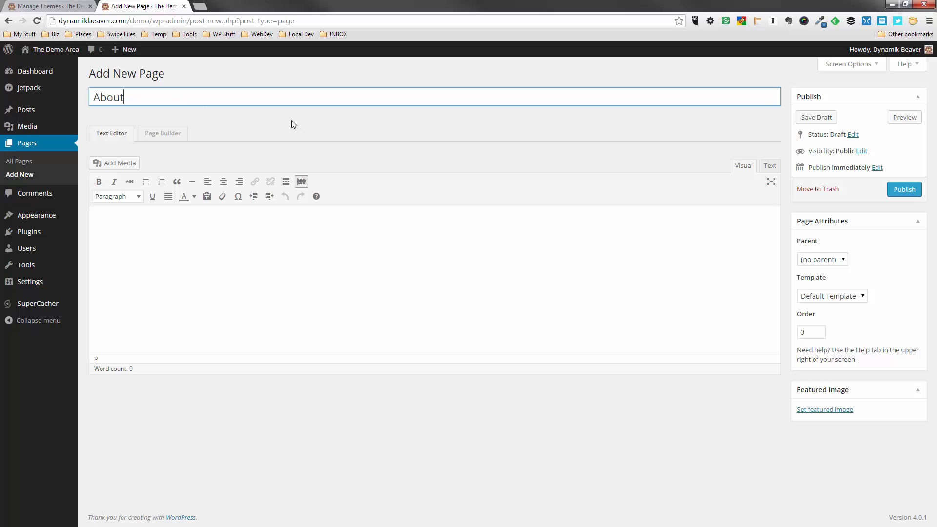
click(905, 190)
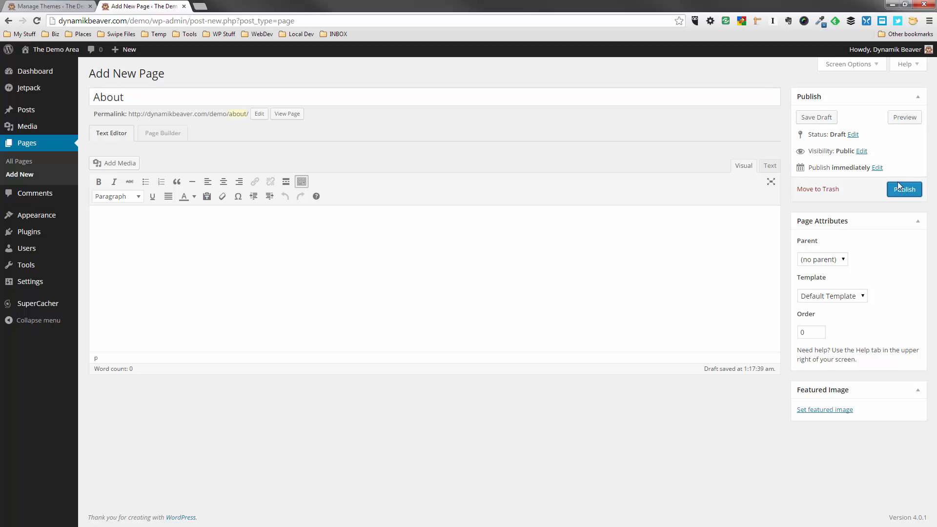
click(901, 190)
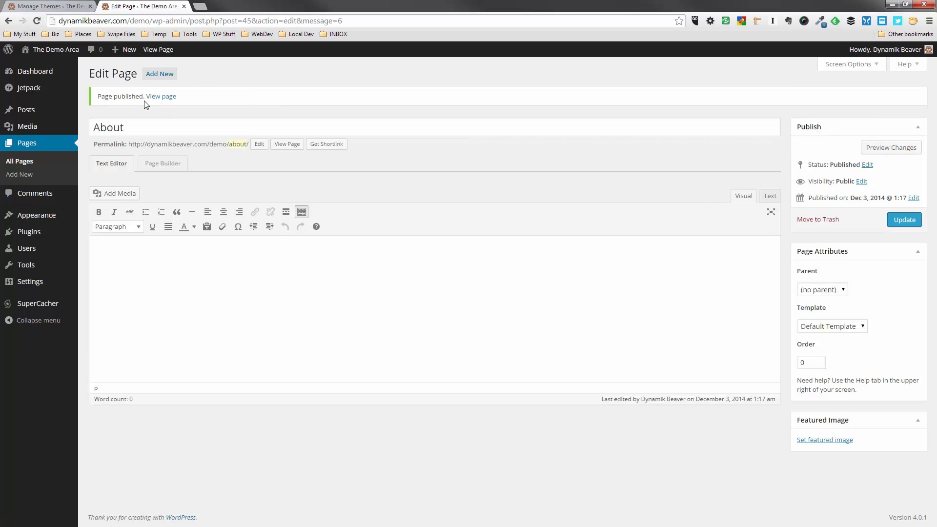
- Add a page titled Contact and publish it
click(160, 75)
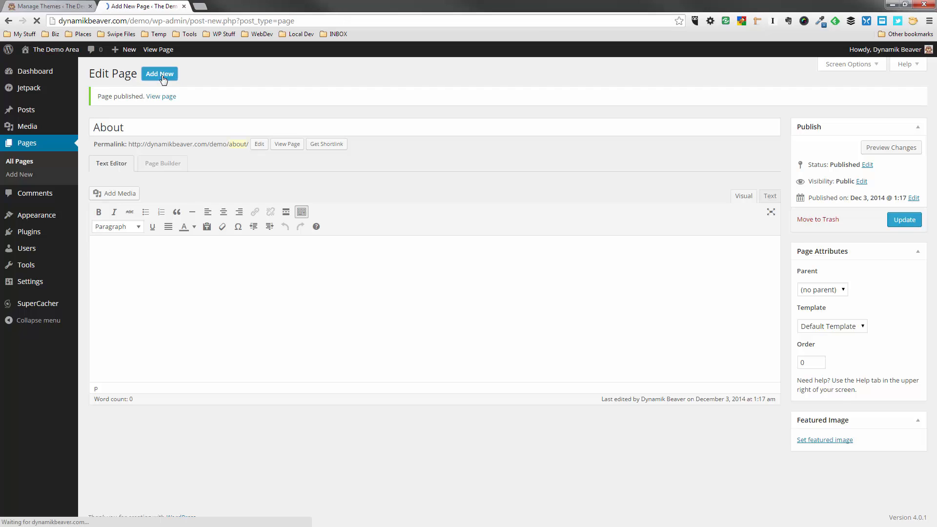
click(145, 100)
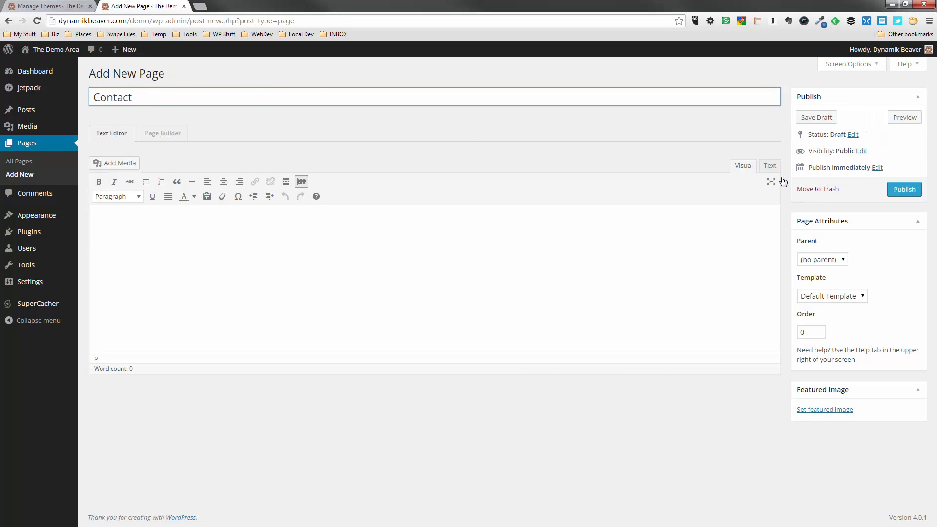
click(906, 195)
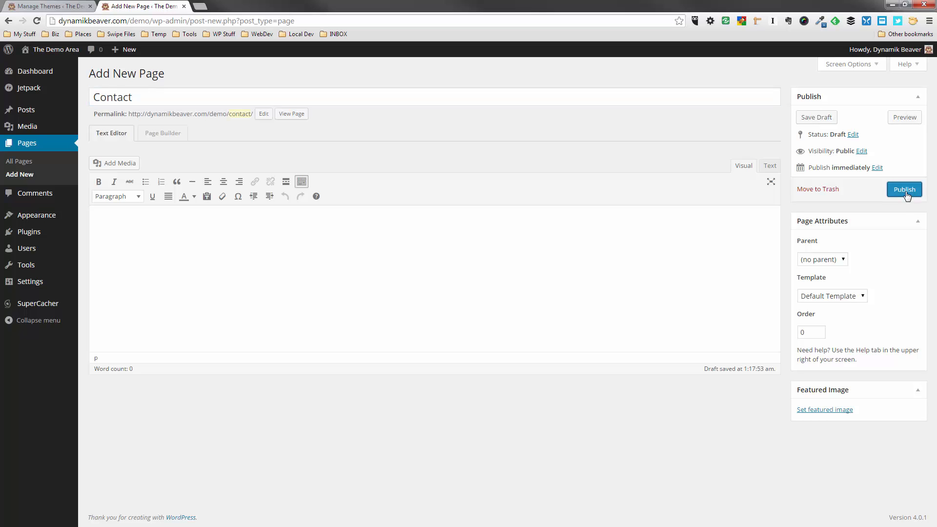
click(905, 191)
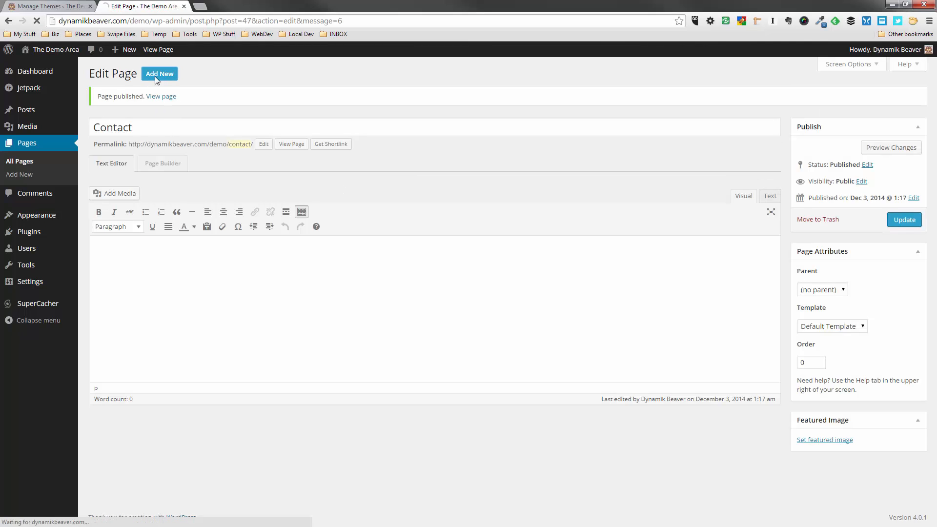
- Add a page titled Blog and publish it
click(156, 75)
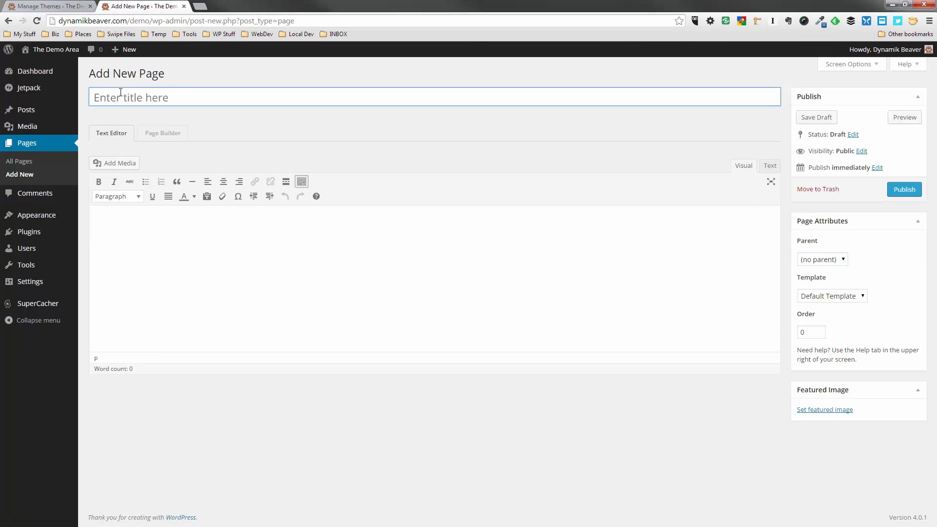
text(Blog)
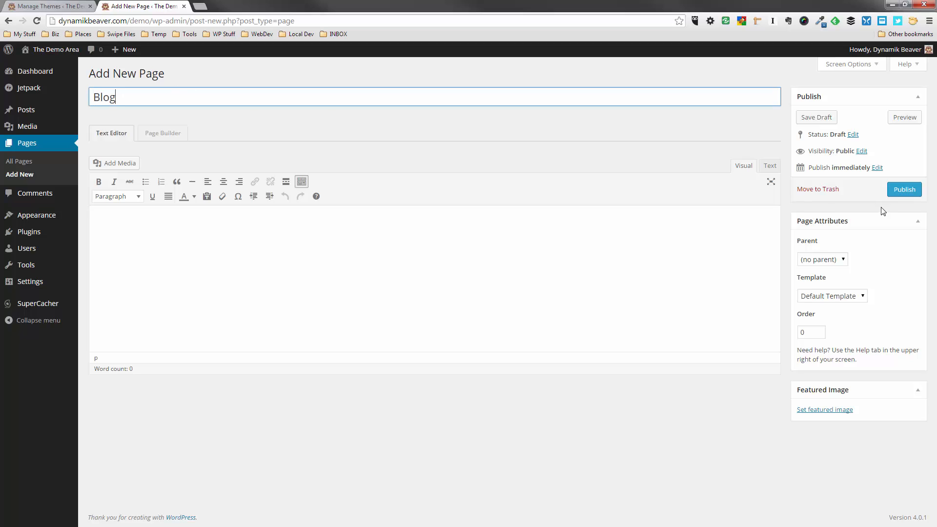
click(917, 190)
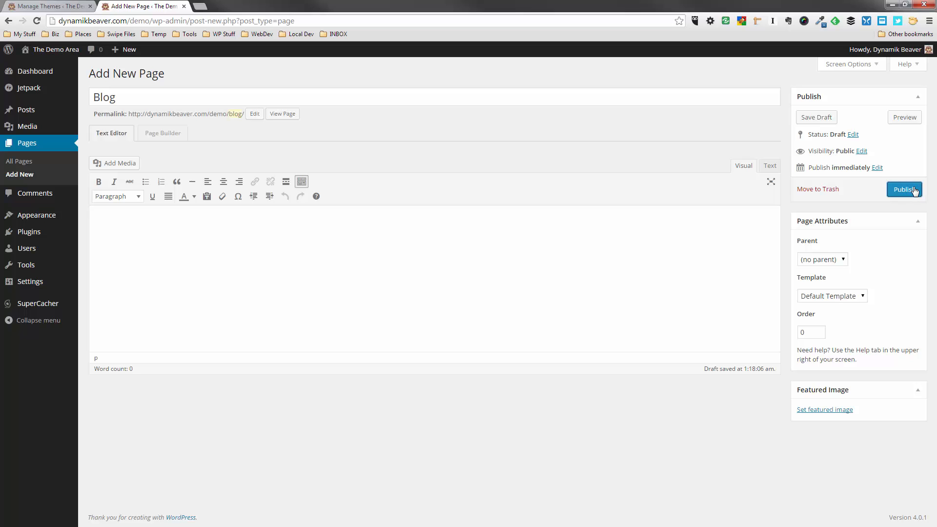
click(913, 192)
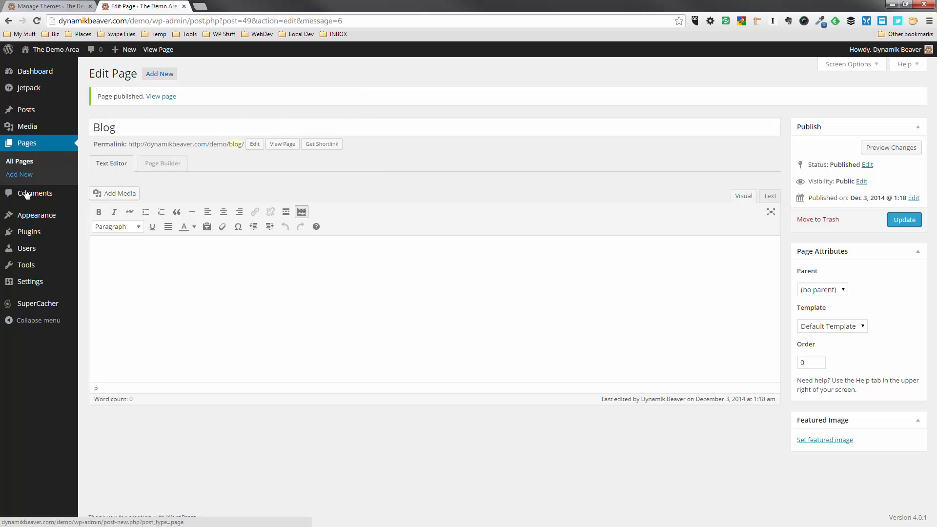
- Add the Blog, Contact, About and Home pages to main-menu
mouse_move(26, 215)
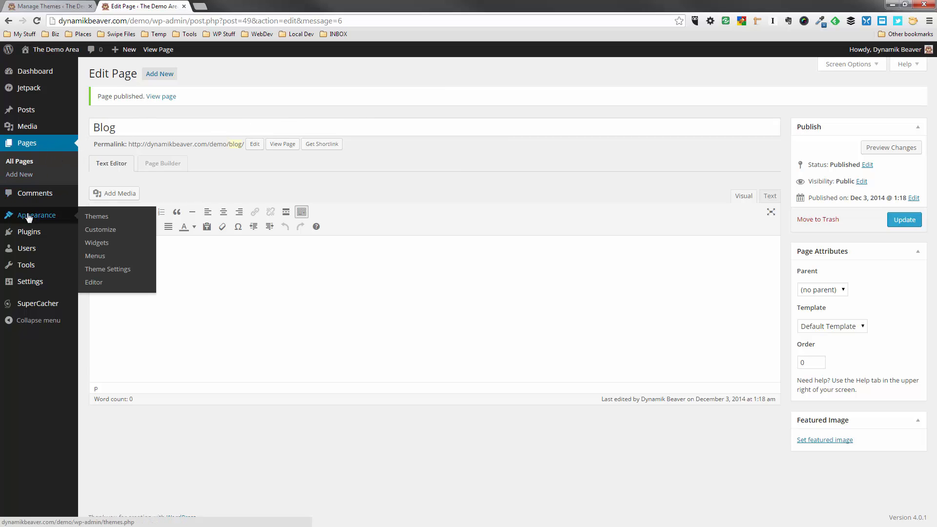
click(99, 257)
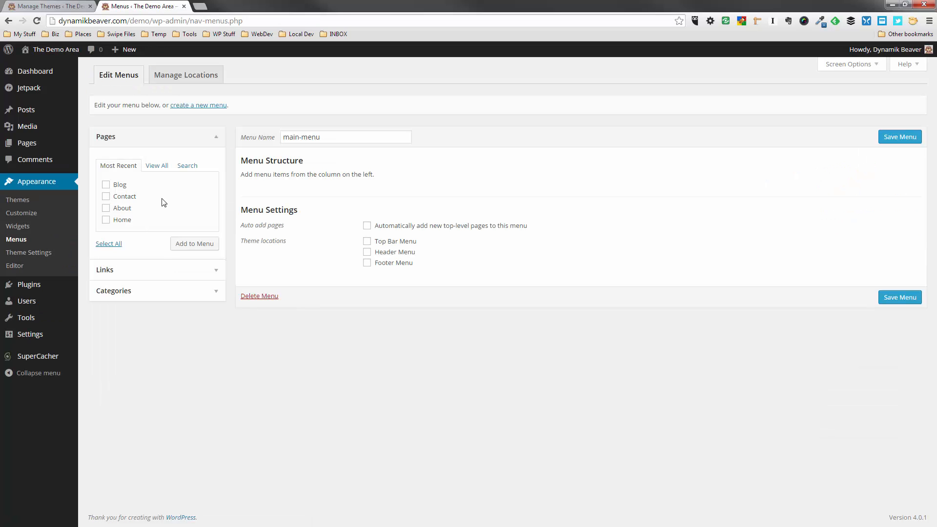
click(106, 184)
click(106, 196)
click(106, 208)
click(106, 220)
click(185, 245)
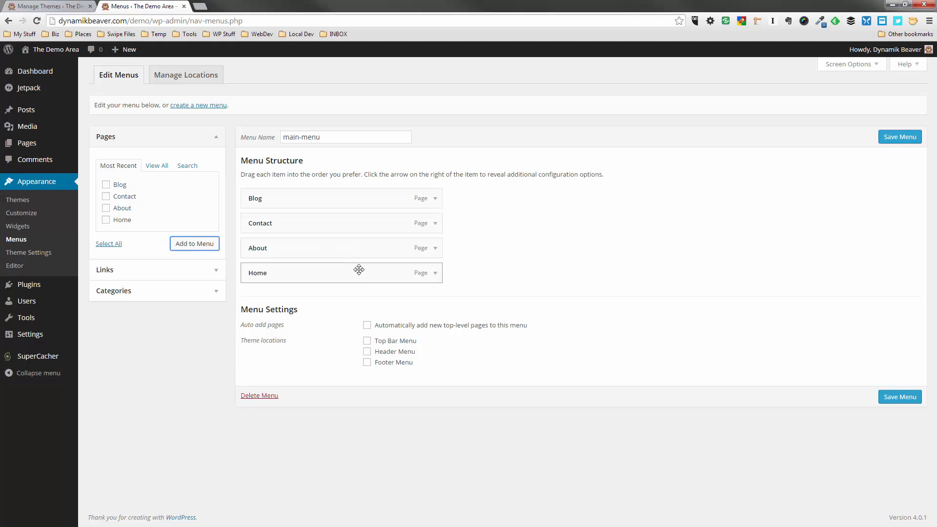
- Reorder the main-menu items to Home, About, Contact, Blog
drag(359, 270, 359, 198)
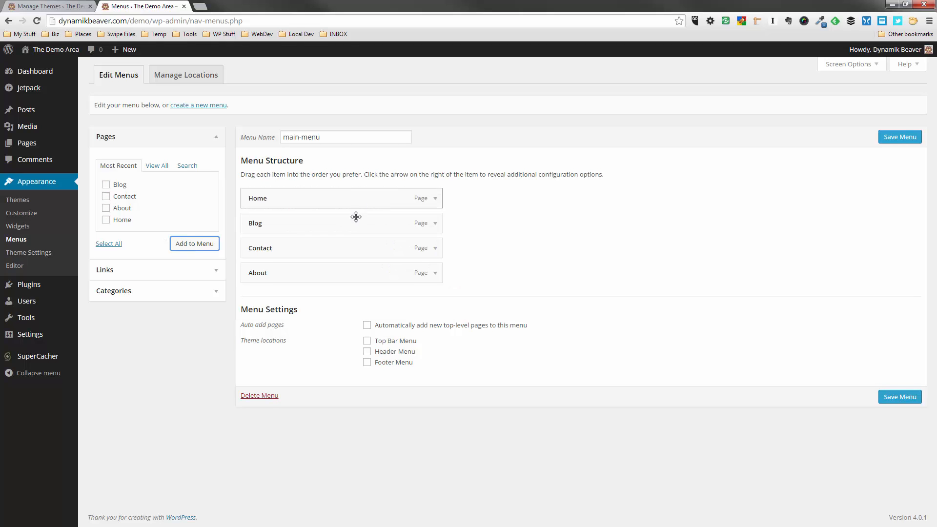
drag(318, 270, 321, 222)
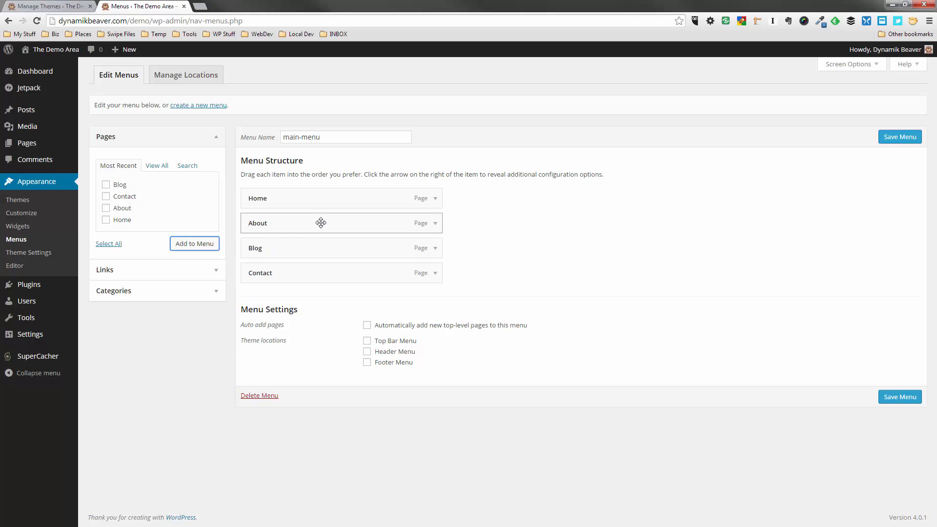
drag(303, 274, 304, 245)
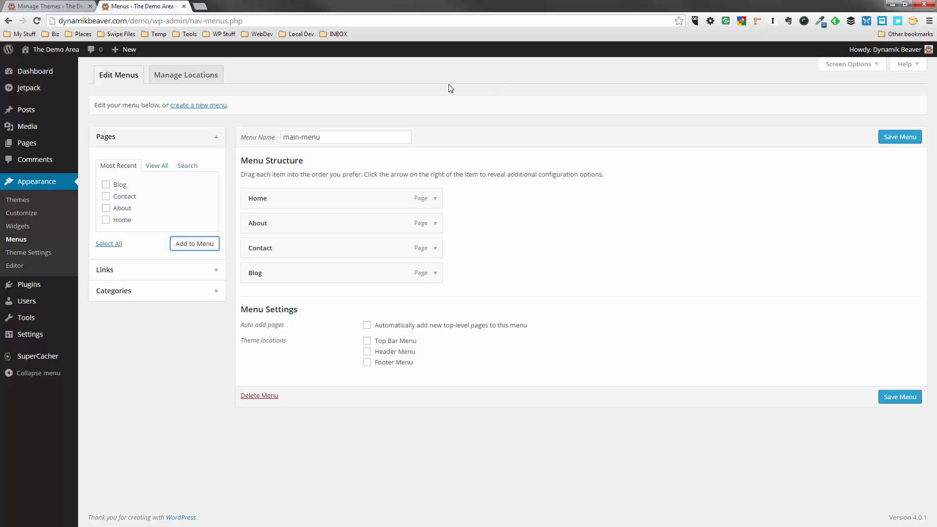
- Assign main-menu to the Header Menu location, save it, and view the site's front page
click(367, 352)
click(896, 137)
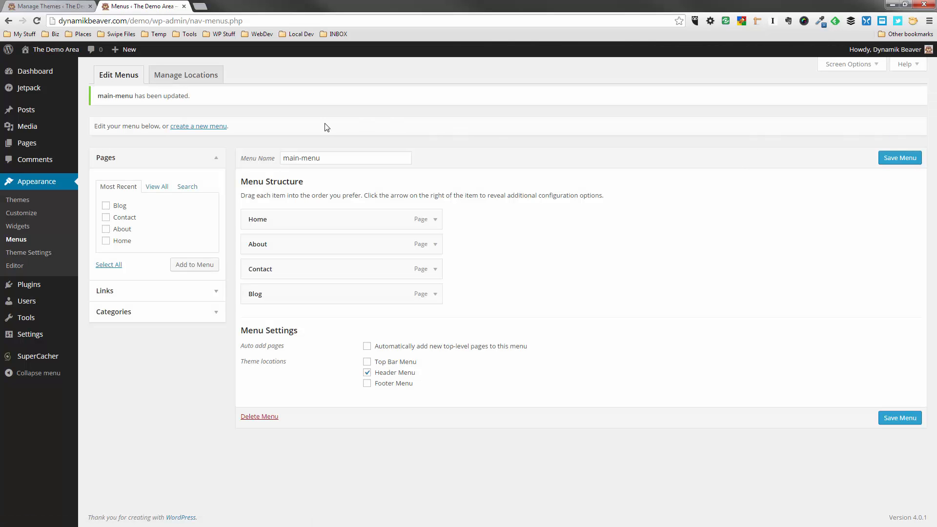
click(63, 51)
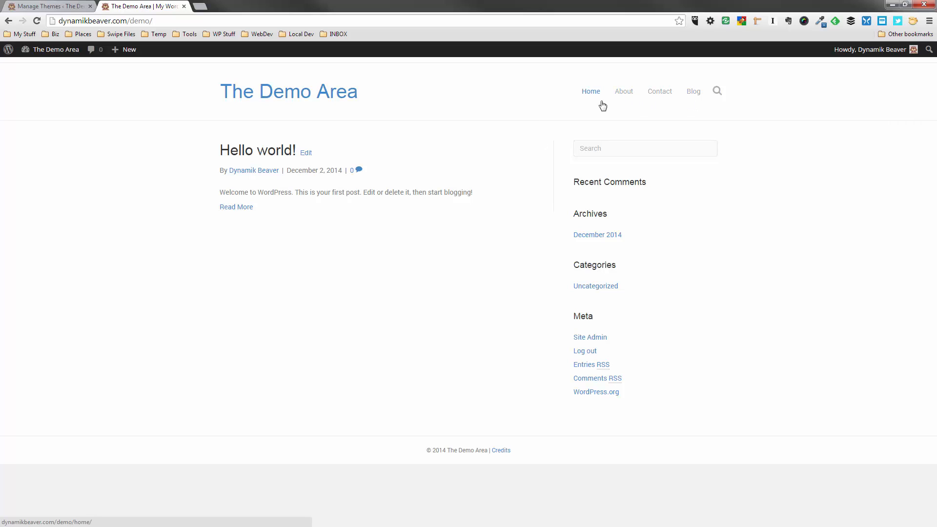
- In Theme Settings, choose the boxed dark skin with the red navigation bar, save it, and reload the site's front page
click(49, 6)
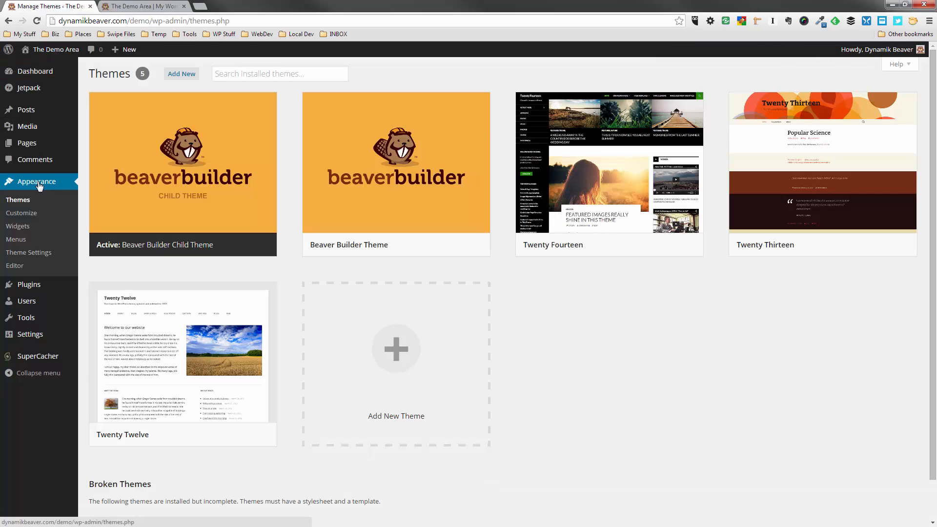
click(36, 253)
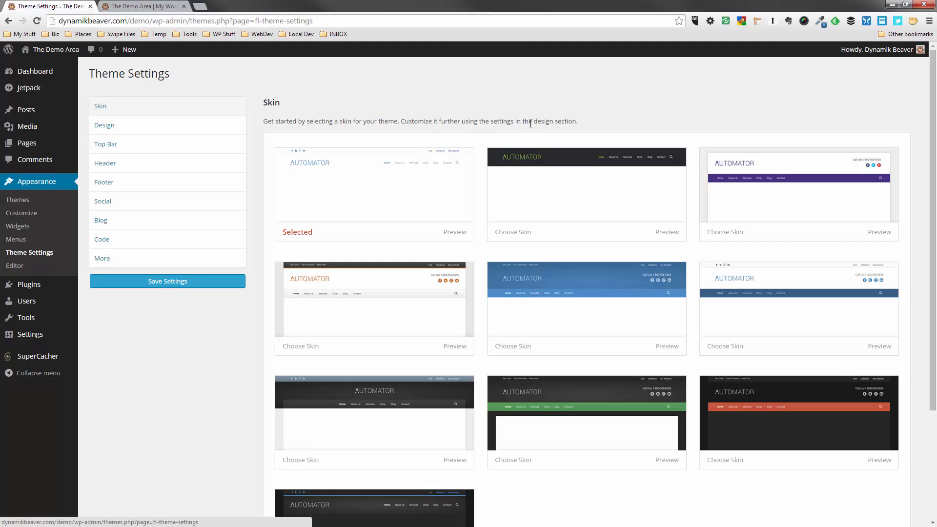
scroll(566, 94, down, 1)
scroll(527, 201, down, 1)
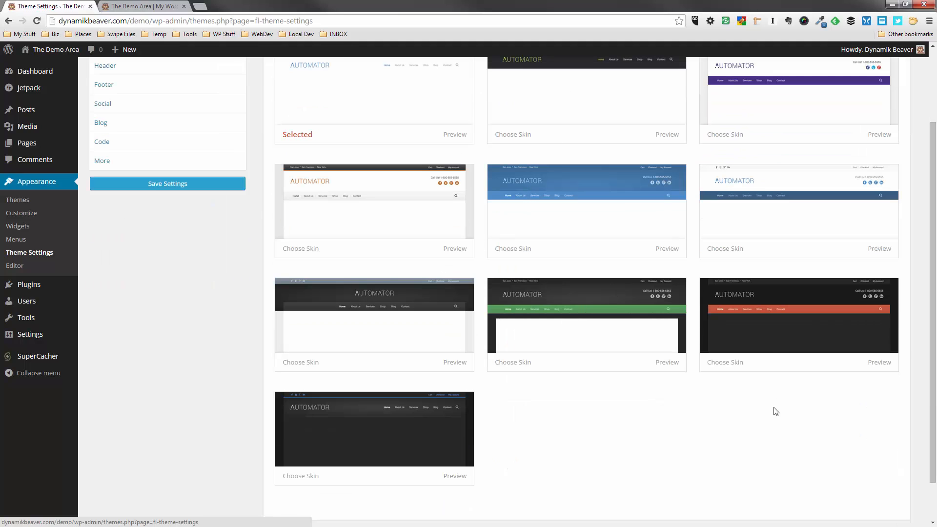
click(726, 366)
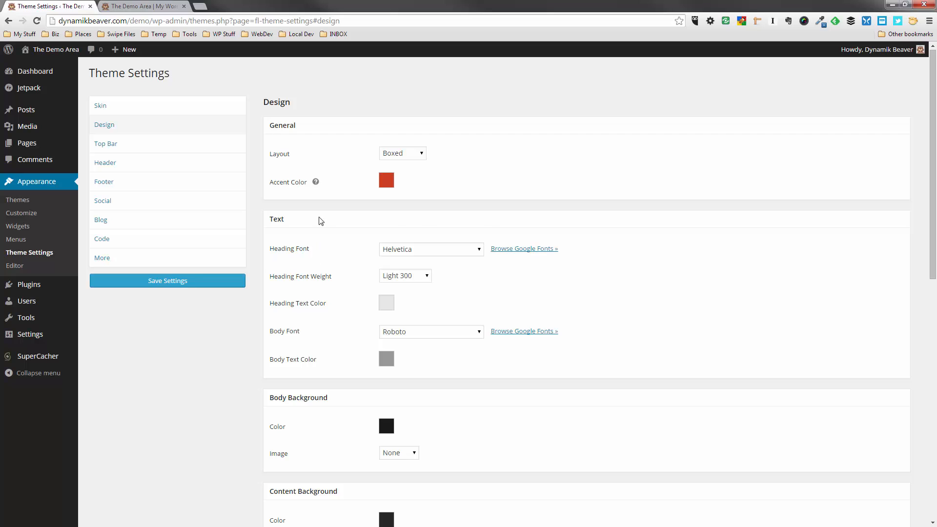
click(166, 288)
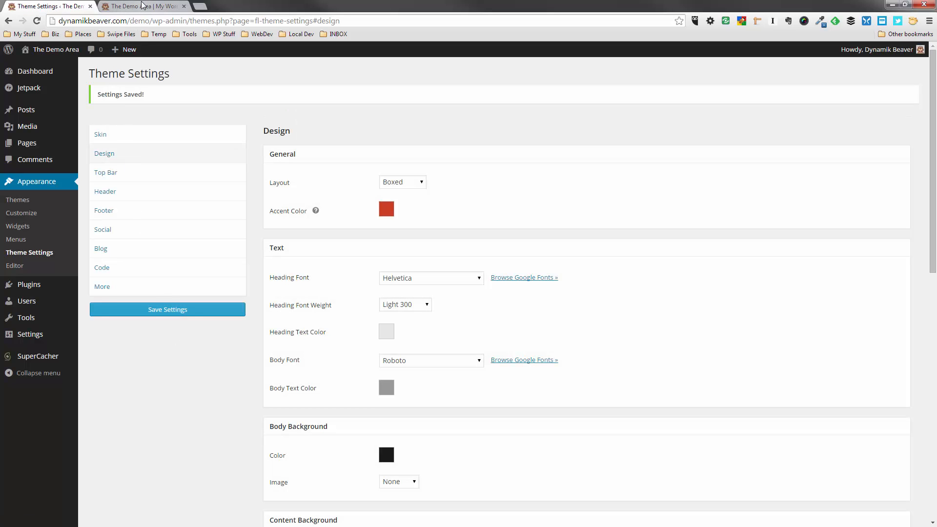
click(144, 6)
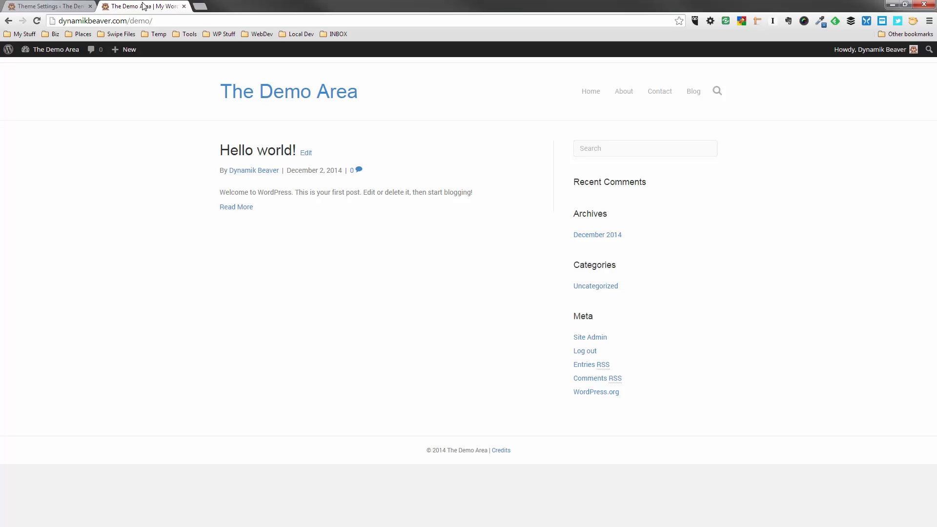
key(F5)
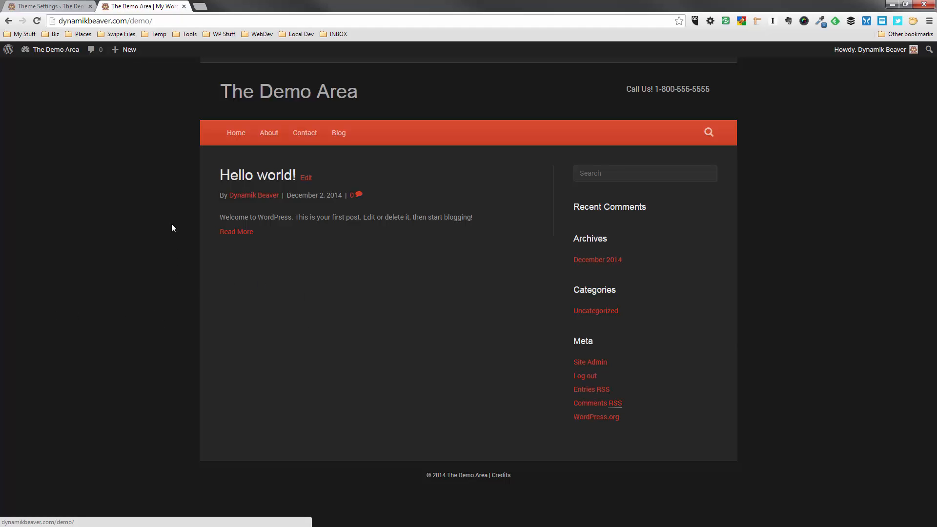
- Switch the theme skin to the white full-width one with blue accents, save the settings, and reload the front page
click(71, 7)
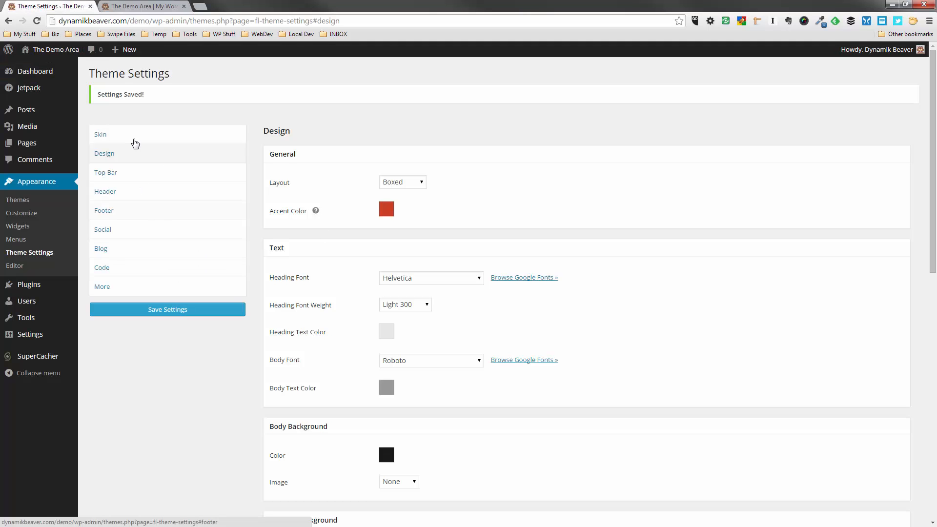
click(135, 136)
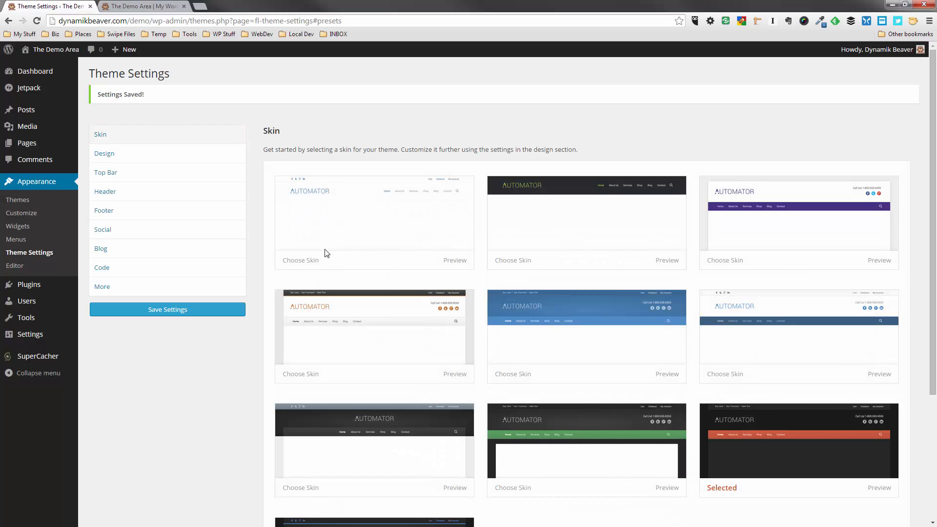
click(307, 265)
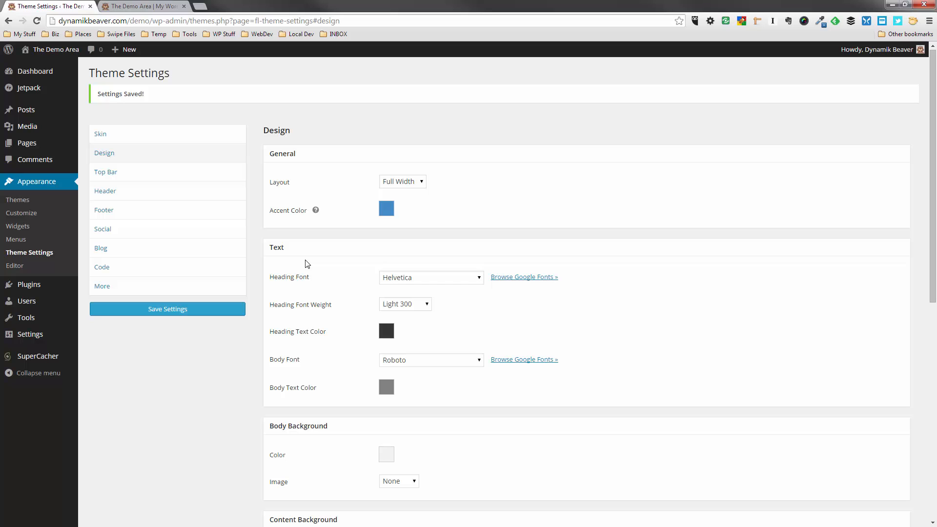
click(183, 313)
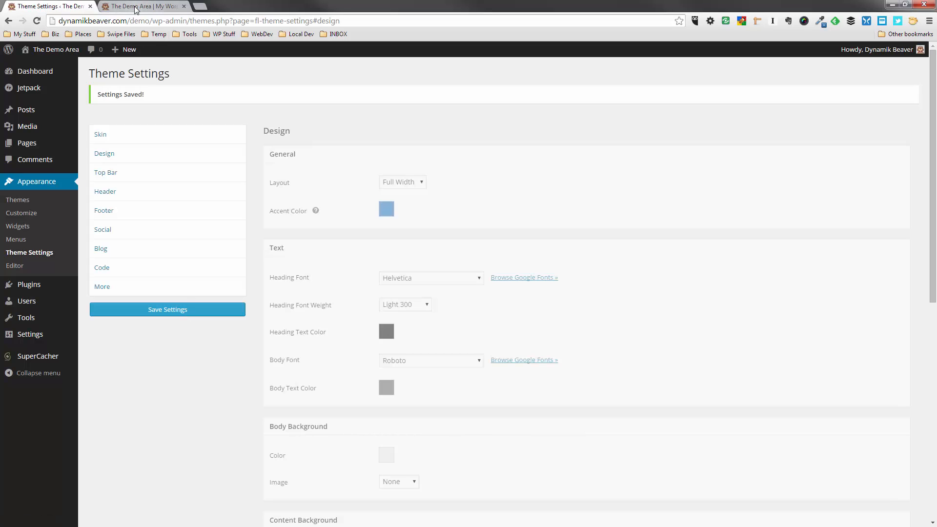
click(136, 6)
key(F5)
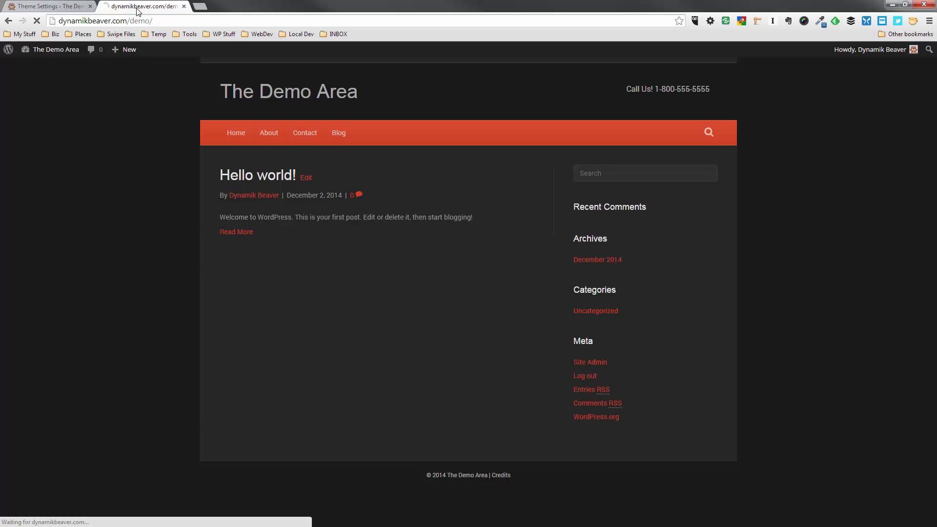
- Set the layout to Boxed in the theme's Design settings, save it, and reload the front page
click(59, 6)
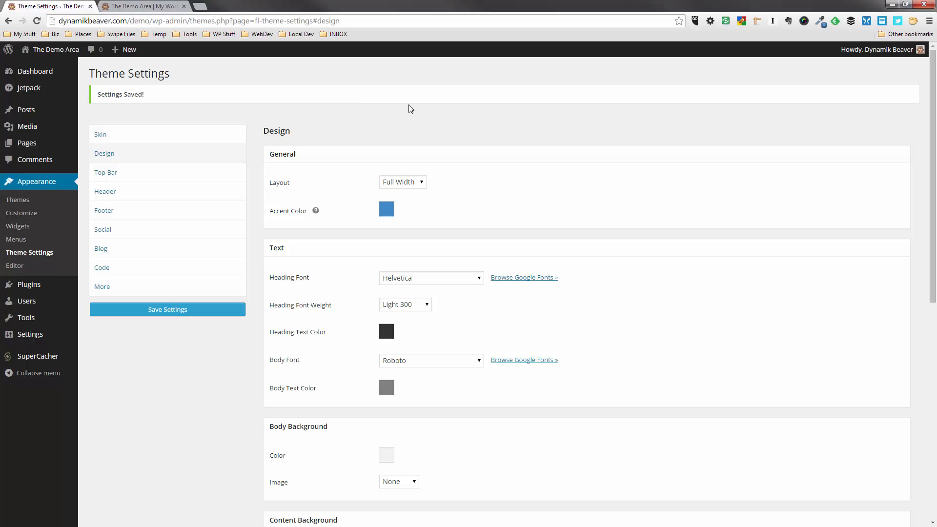
click(162, 137)
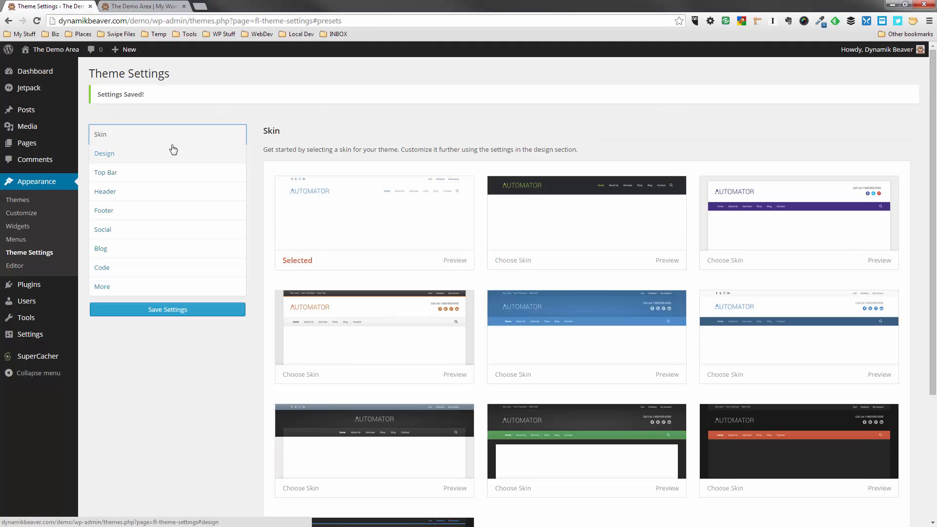
click(104, 155)
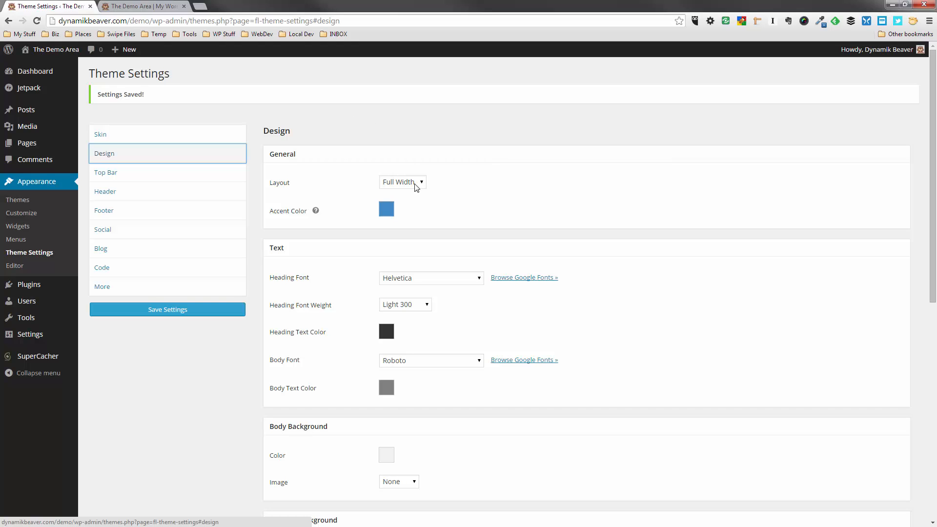
click(144, 7)
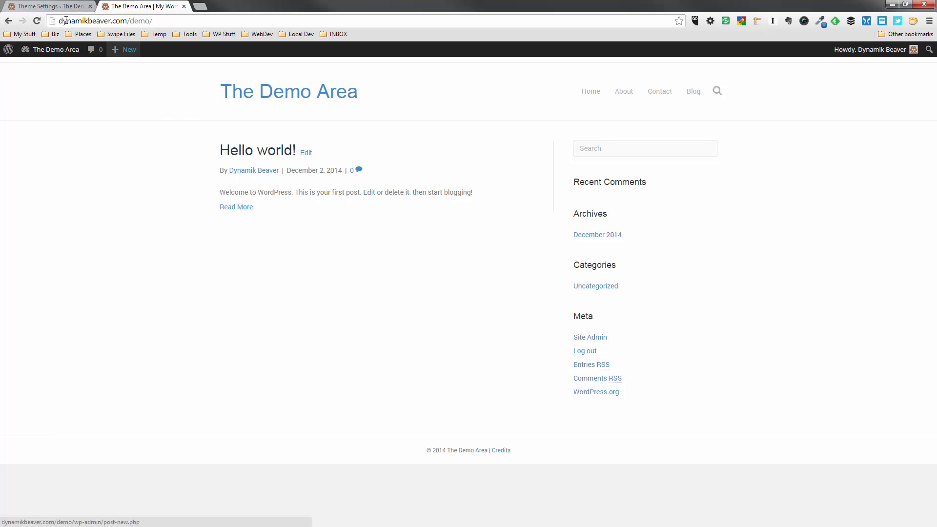
click(46, 6)
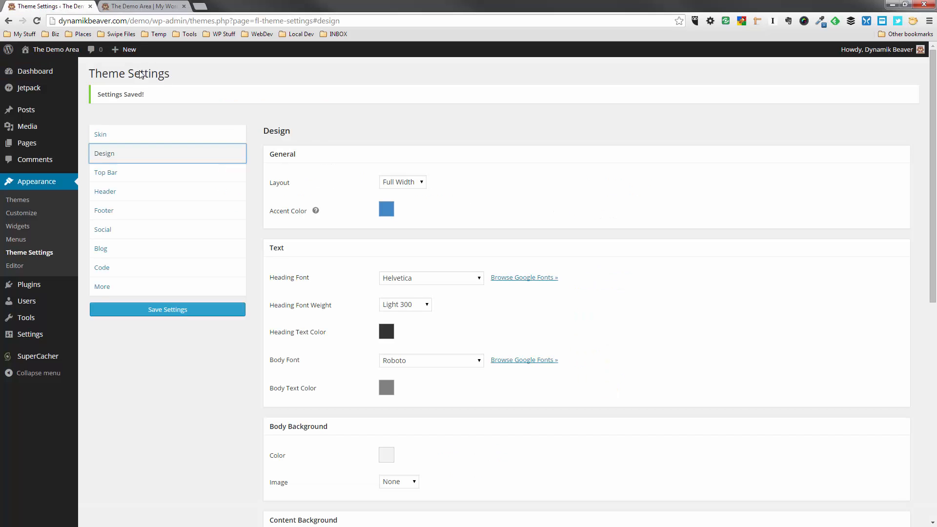
click(413, 185)
click(405, 197)
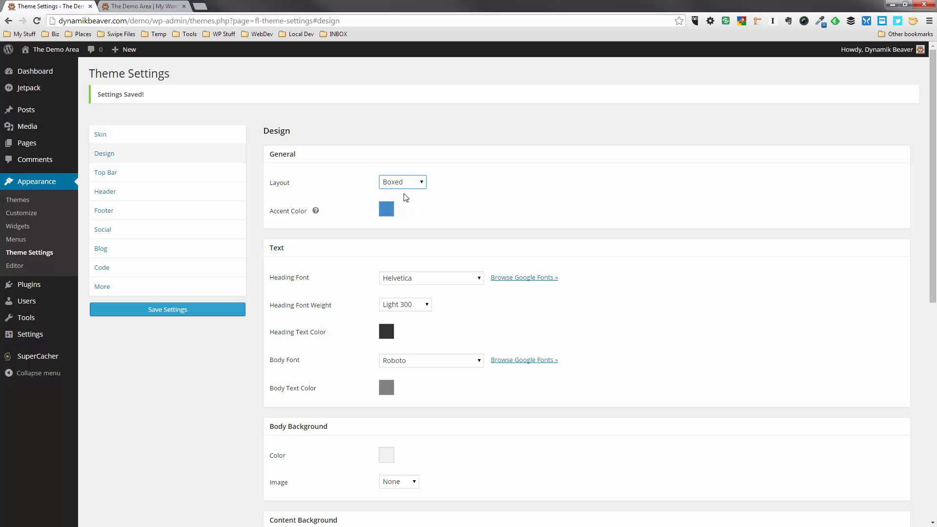
click(196, 315)
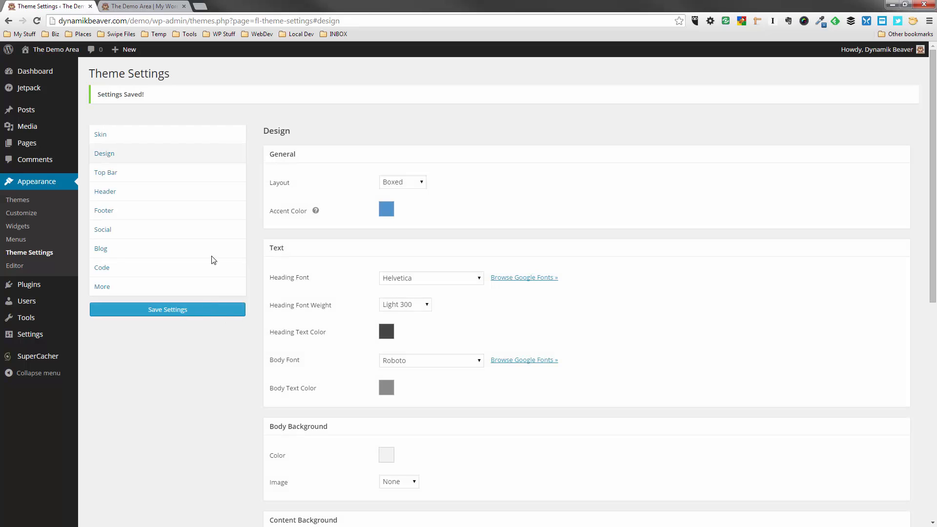
click(166, 6)
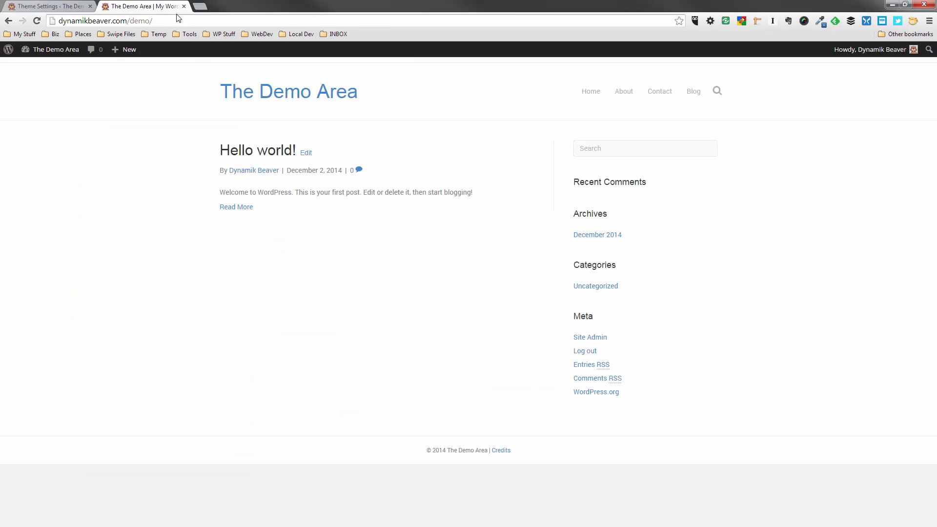
key(F5)
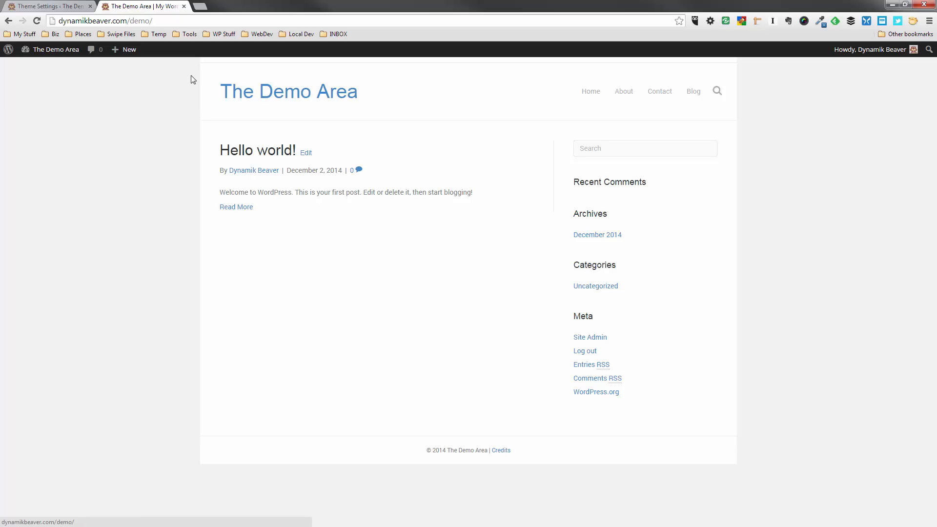
- Set the theme's accent color to bright orange ff9500, save the settings, and reload the front page
click(63, 6)
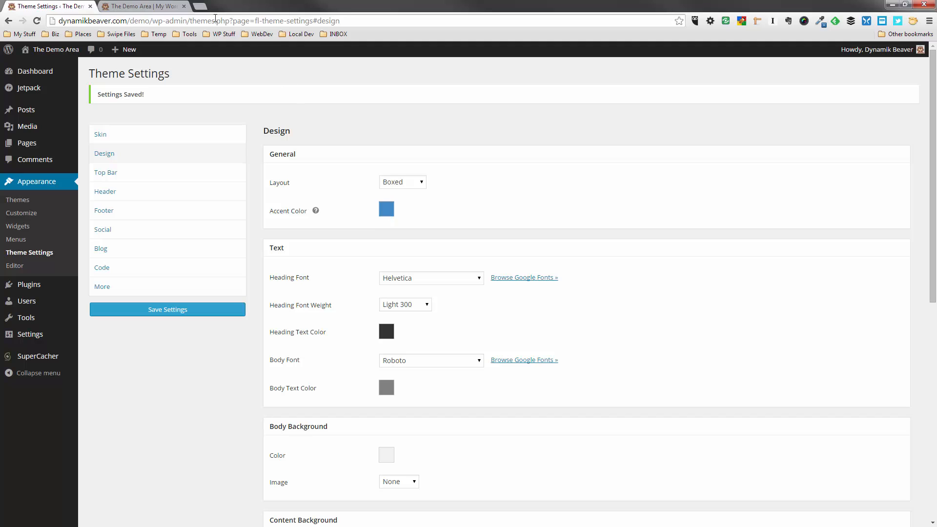
click(147, 7)
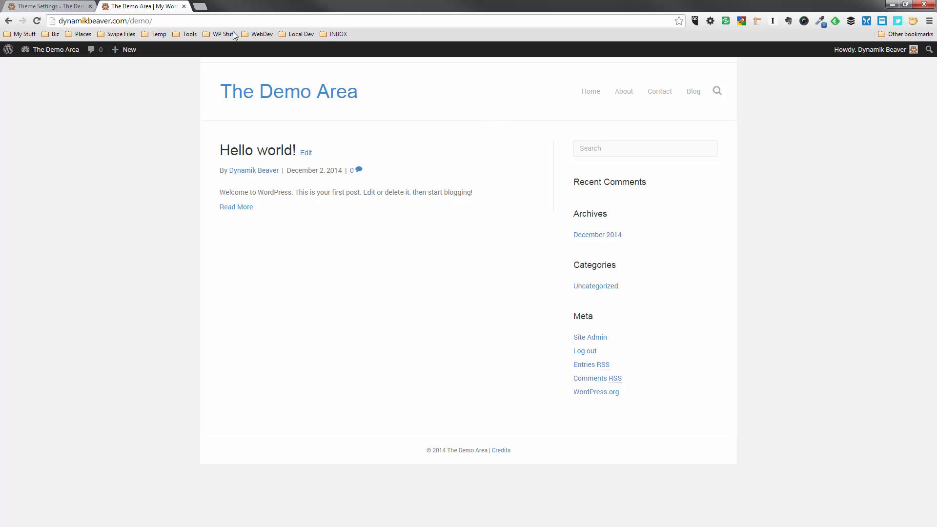
click(56, 8)
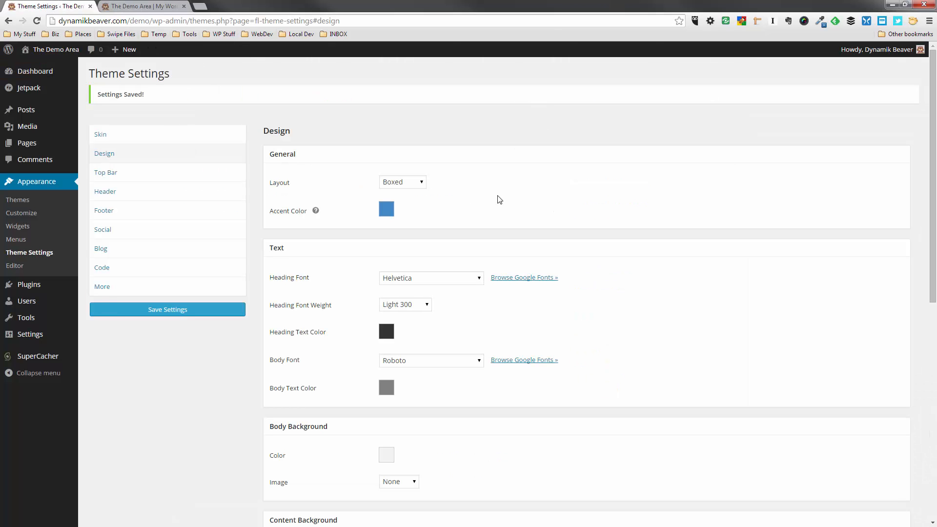
click(388, 216)
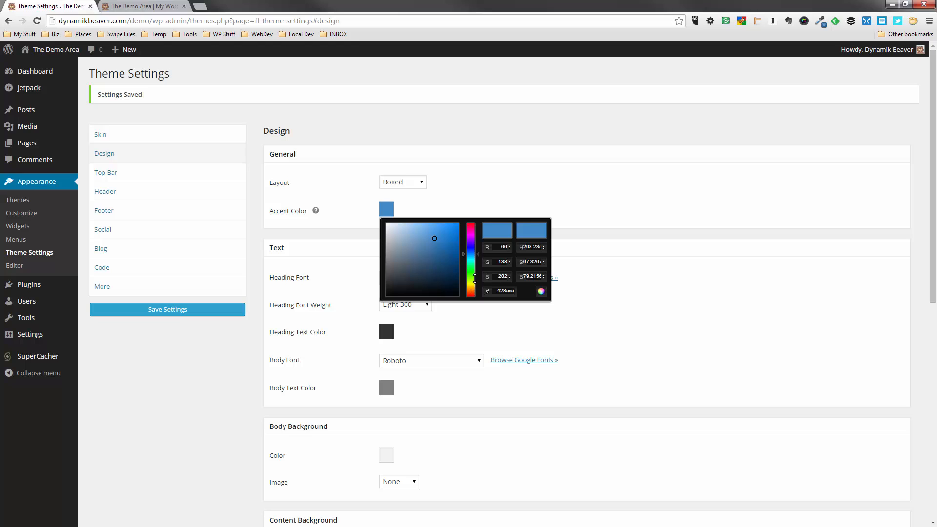
drag(475, 277, 474, 291)
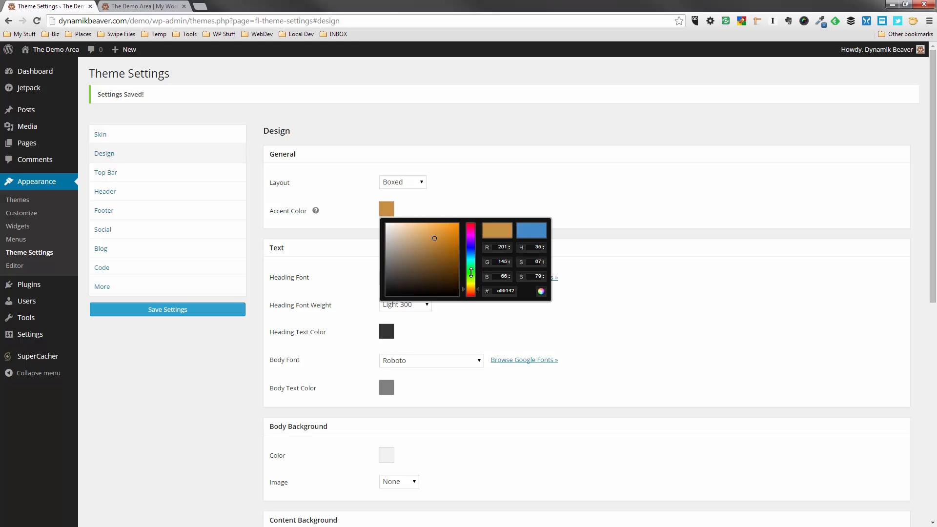
click(455, 224)
drag(462, 227, 478, 226)
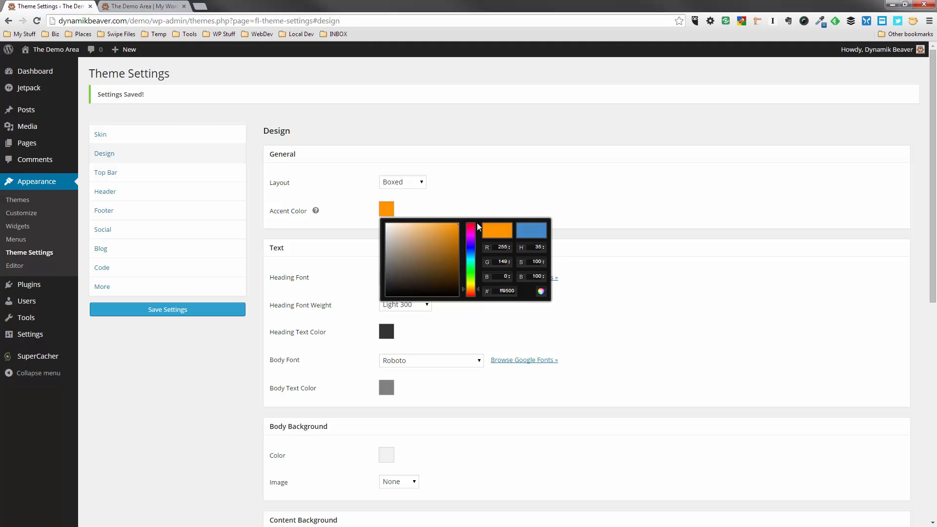
click(552, 158)
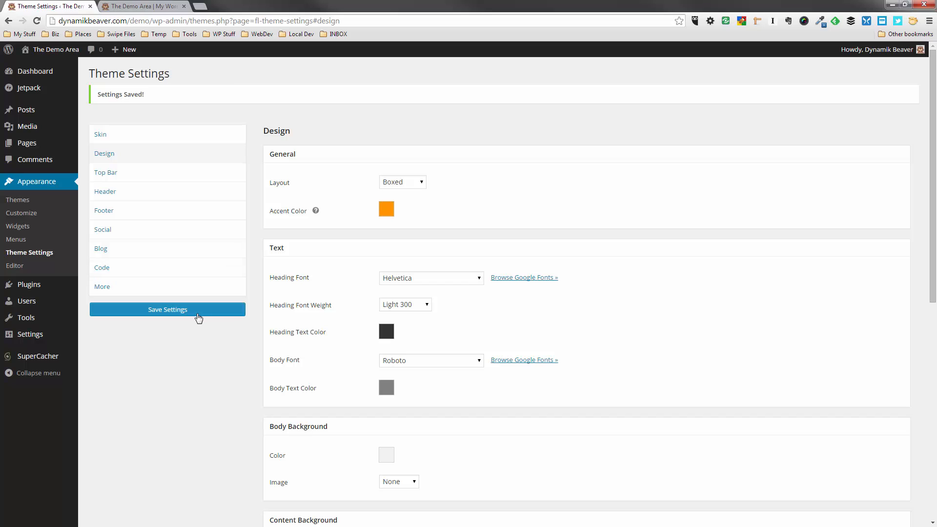
click(198, 318)
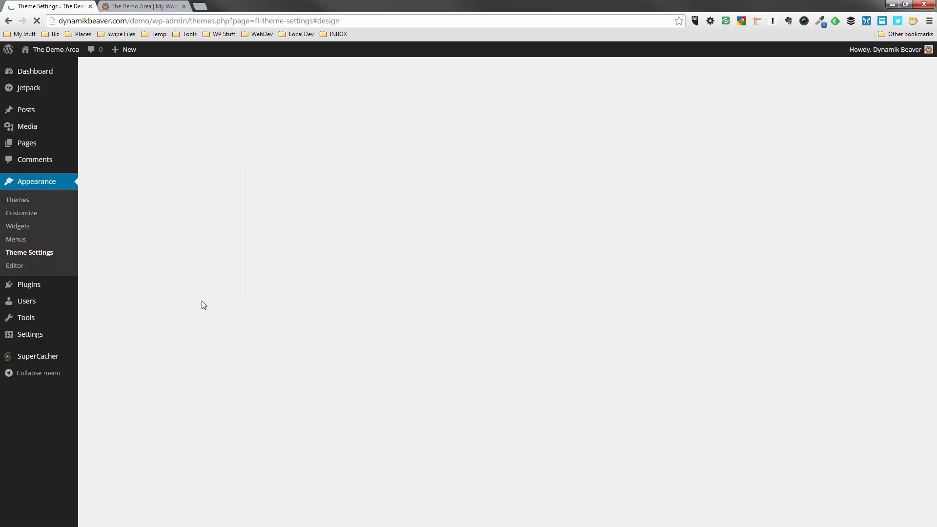
click(148, 8)
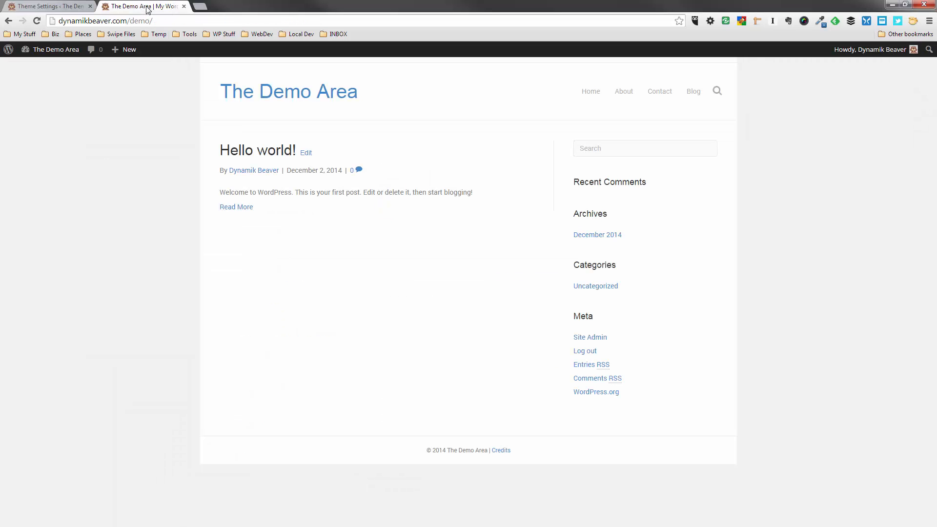
key(F5)
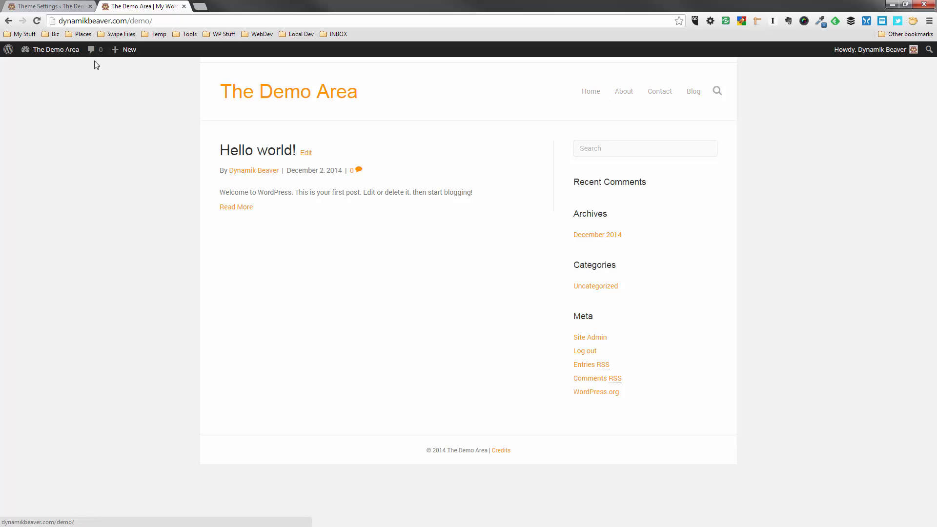
- Change the theme's accent color to the redder orange ff5900 and save the settings
click(62, 7)
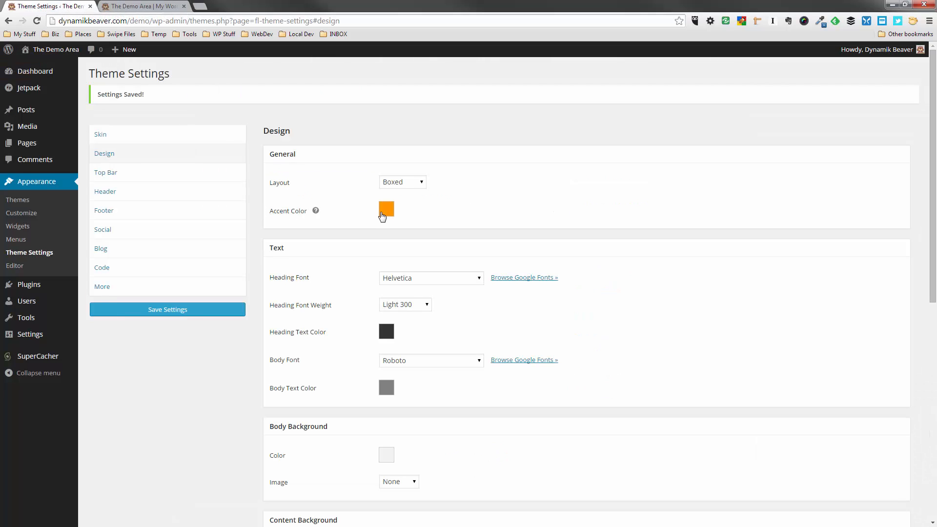
click(382, 215)
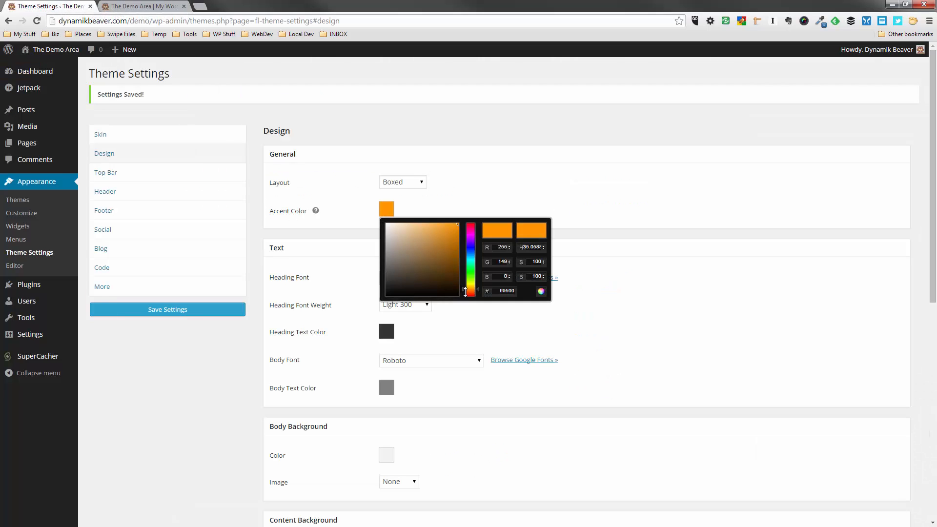
click(463, 291)
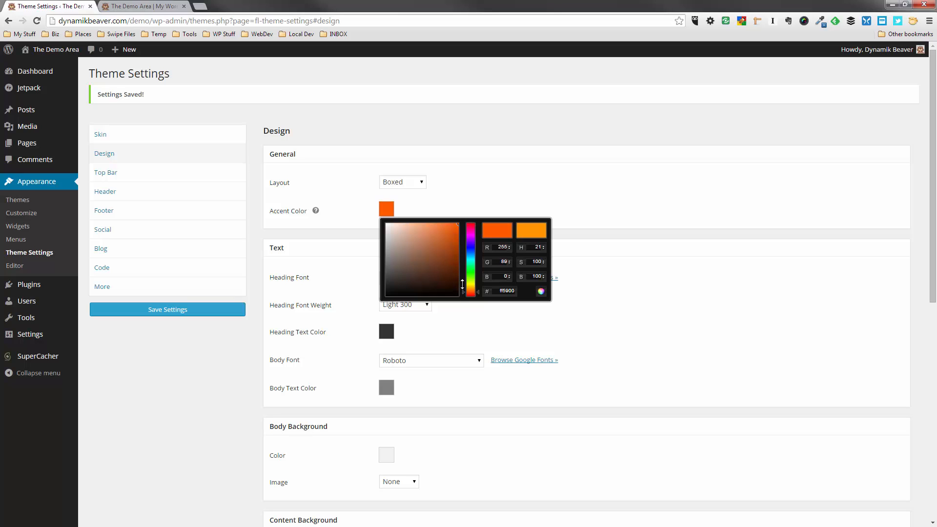
click(178, 309)
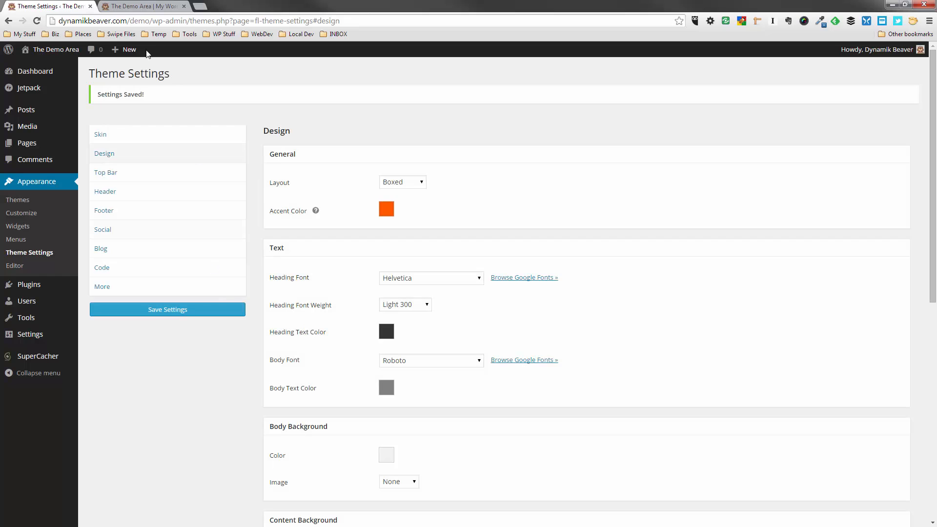
- Reload the front page and check the accent color on its title and links against the theme's Design settings
click(145, 9)
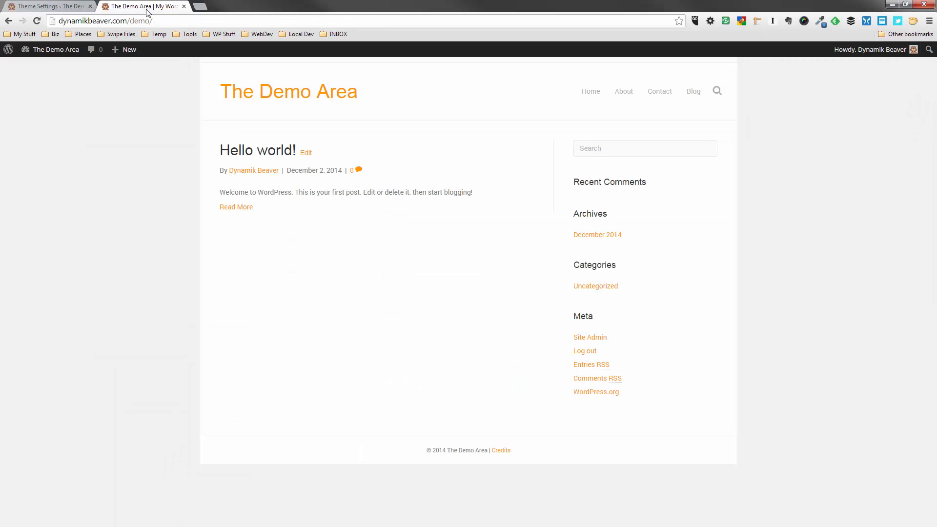
key(F5)
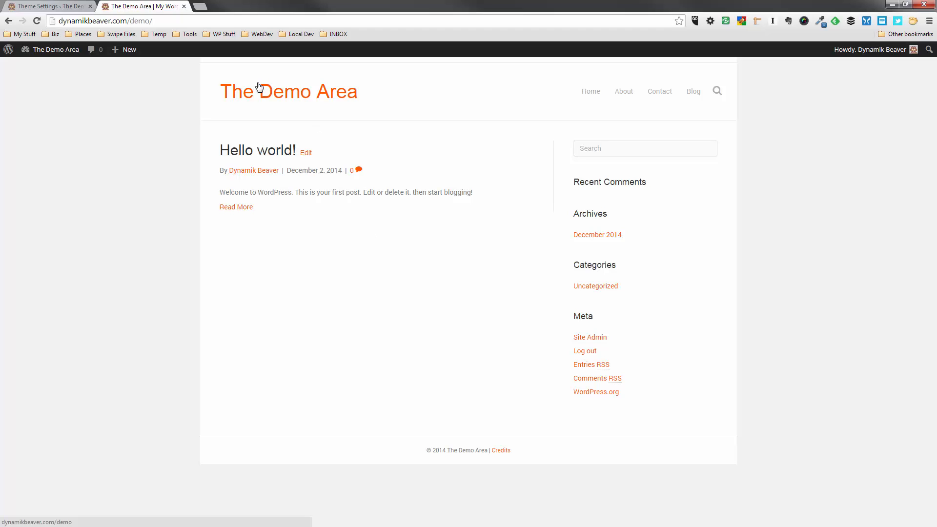
click(60, 6)
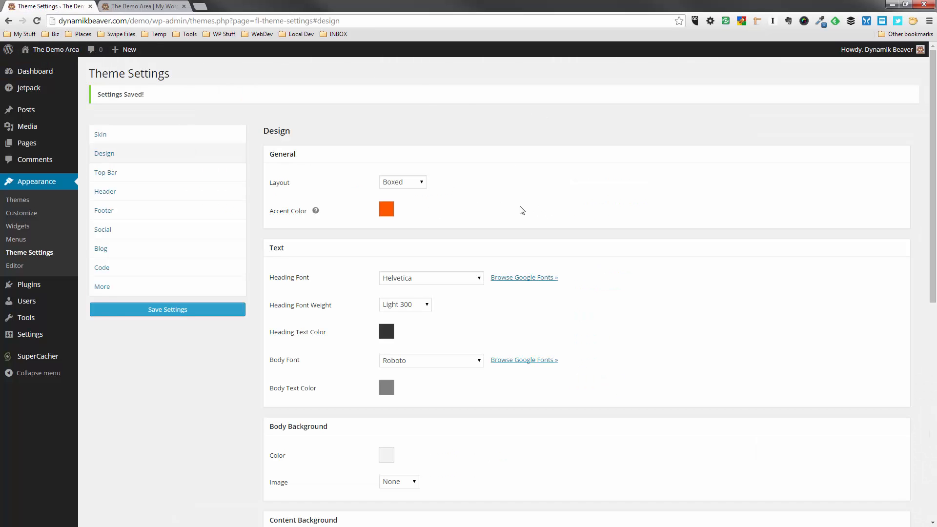
scroll(508, 210, down, 1)
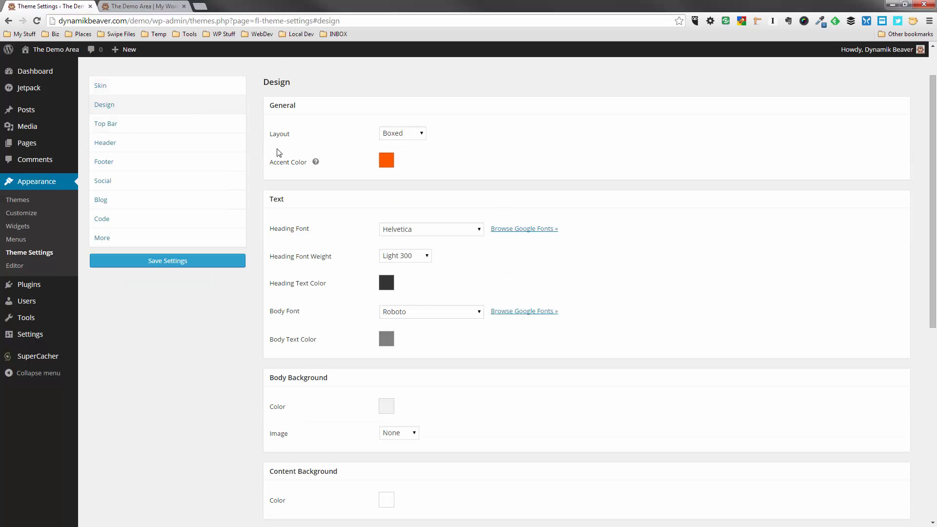
click(146, 7)
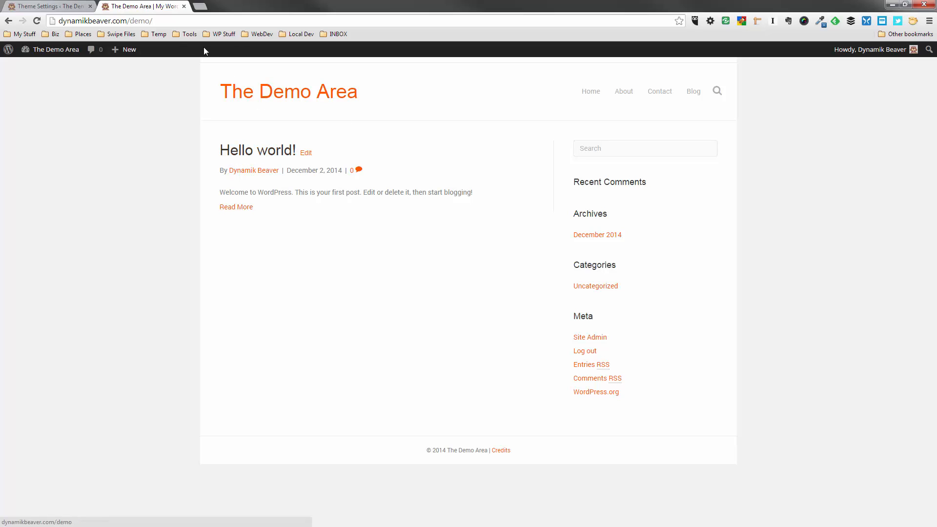
- Set the theme's heading font to Lobster in the Design settings, save the settings, and reload the front page
click(65, 7)
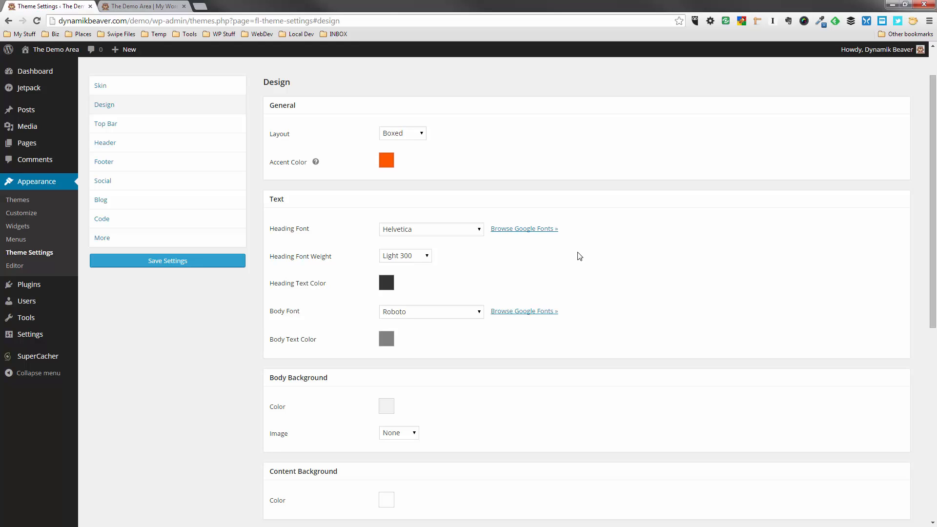
click(480, 229)
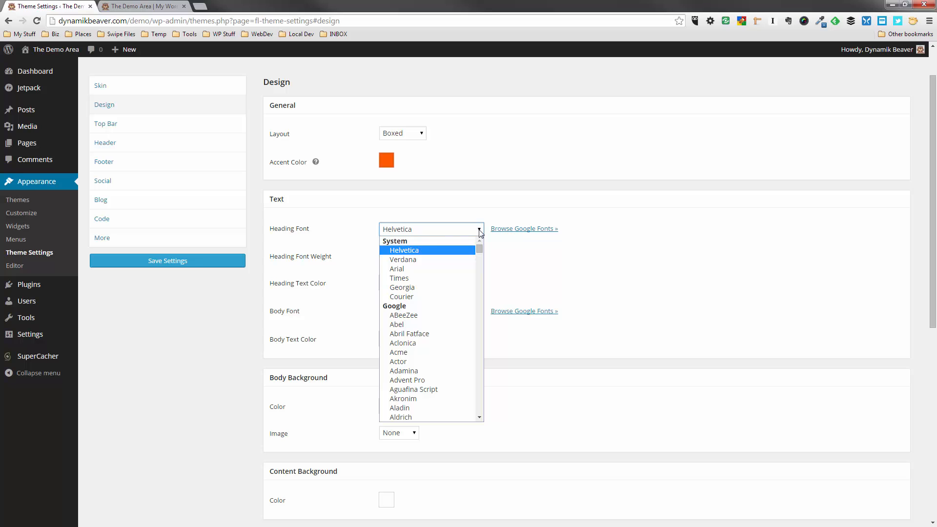
scroll(469, 293, down, 6)
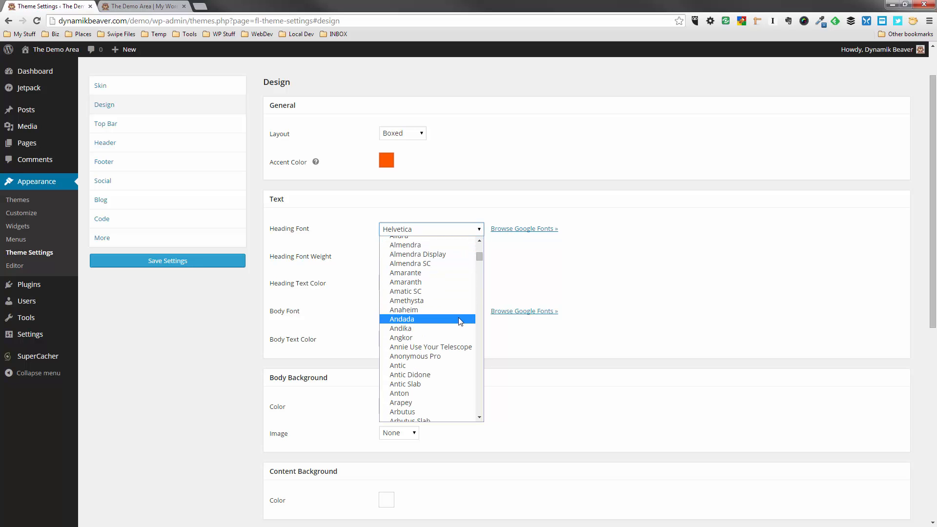
scroll(458, 320, down, 20)
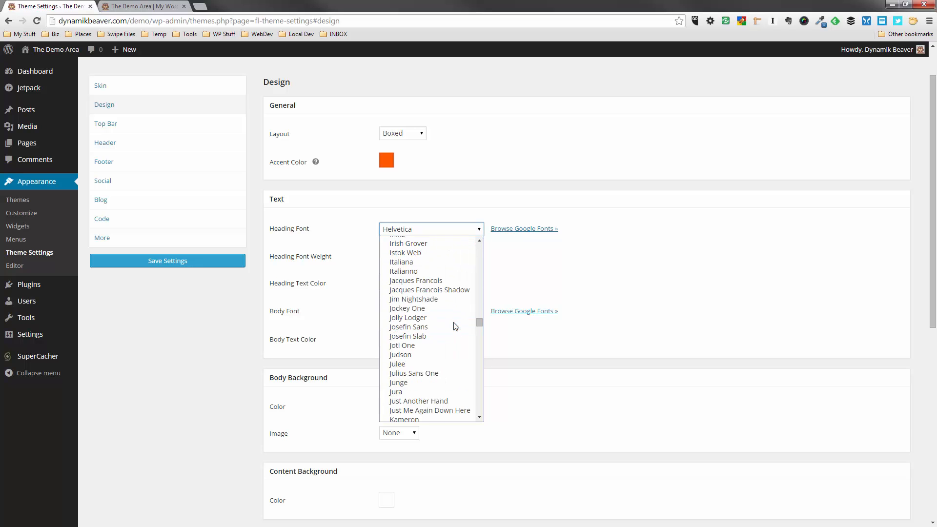
scroll(451, 331, down, 4)
scroll(441, 311, up, 4)
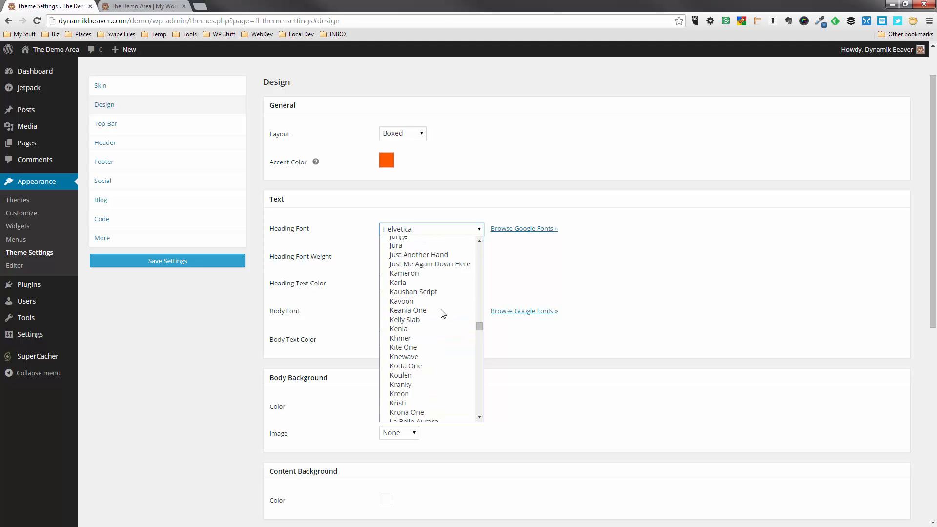
scroll(440, 313, down, 4)
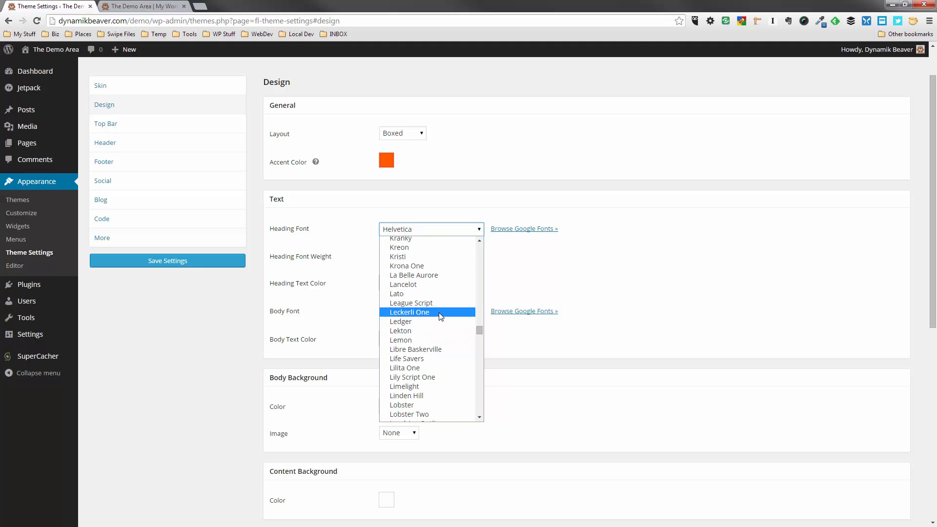
scroll(441, 316, down, 4)
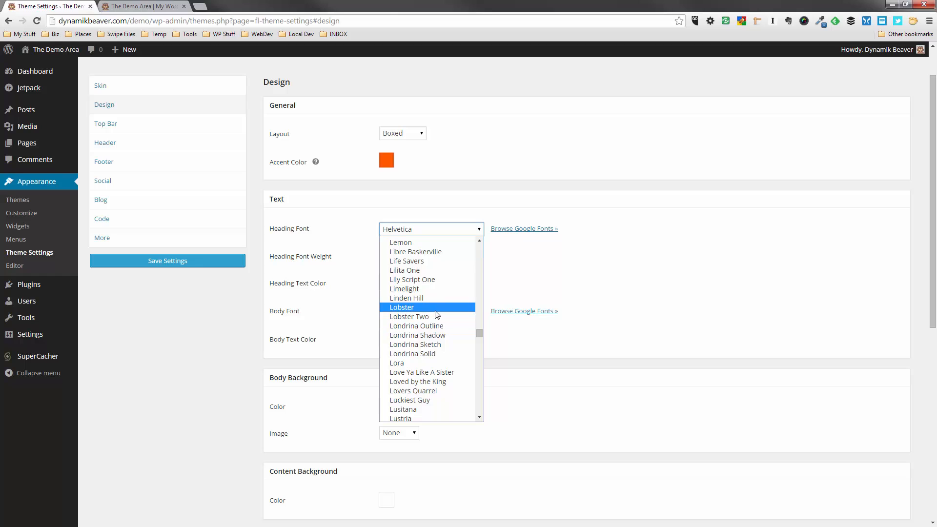
click(437, 309)
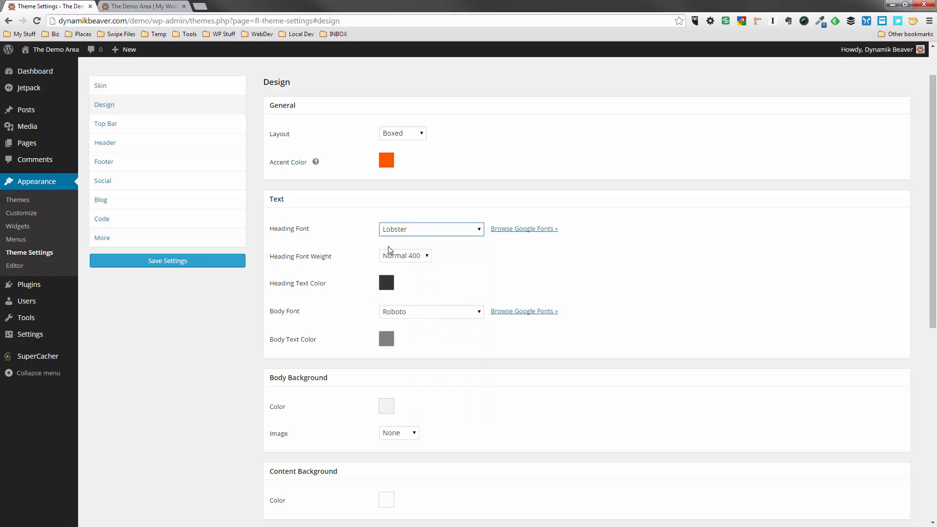
click(174, 268)
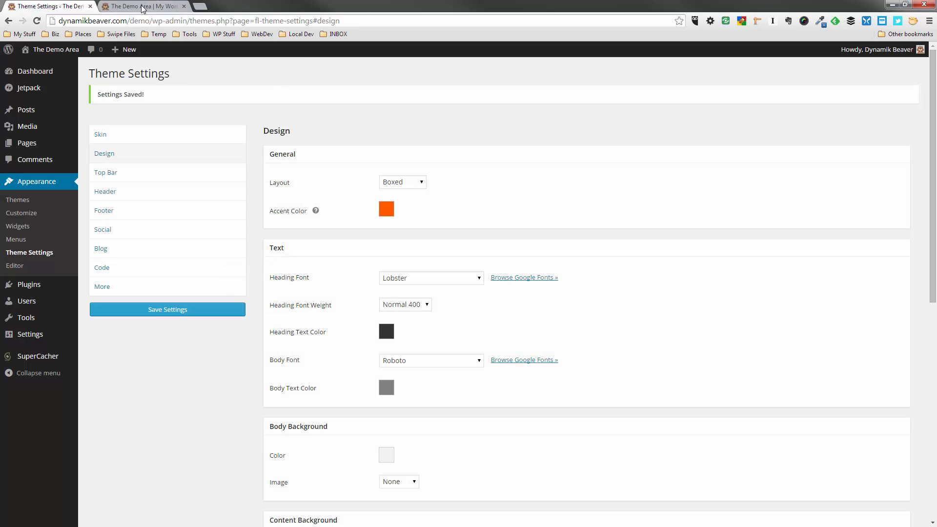
click(142, 7)
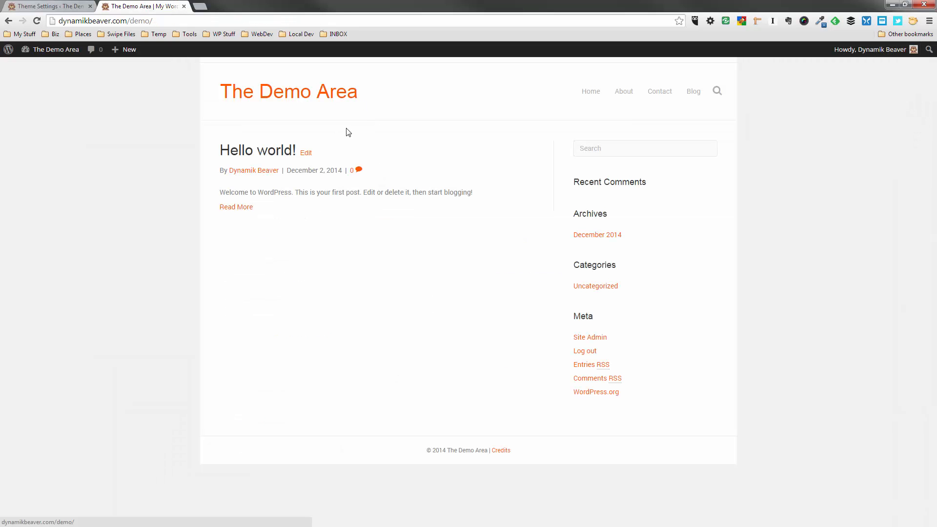
key(F5)
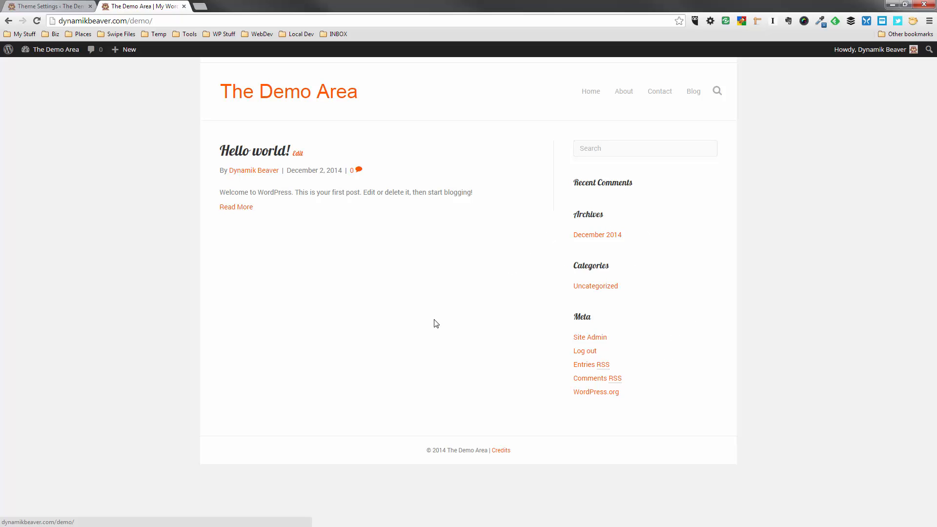
- Switch the theme's heading font back to the system font Helvetica and save the settings
click(76, 7)
click(472, 284)
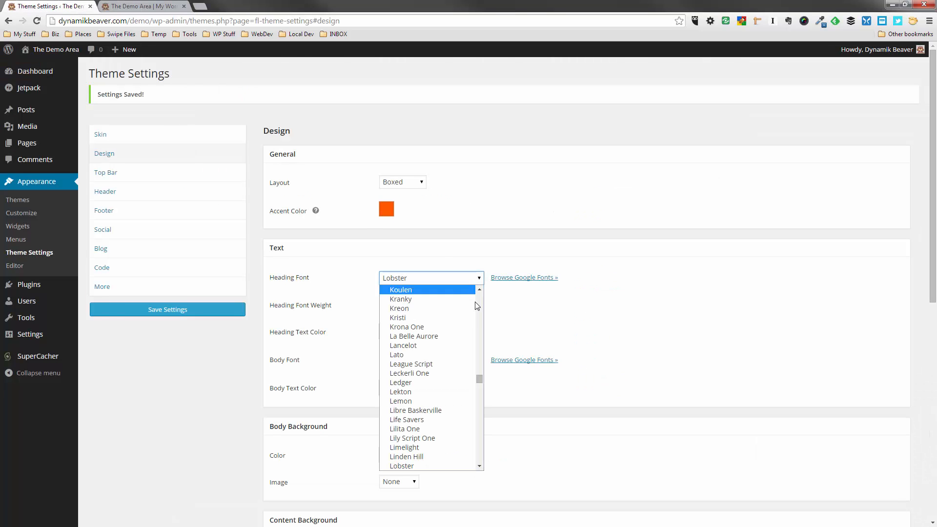
drag(479, 377, 483, 289)
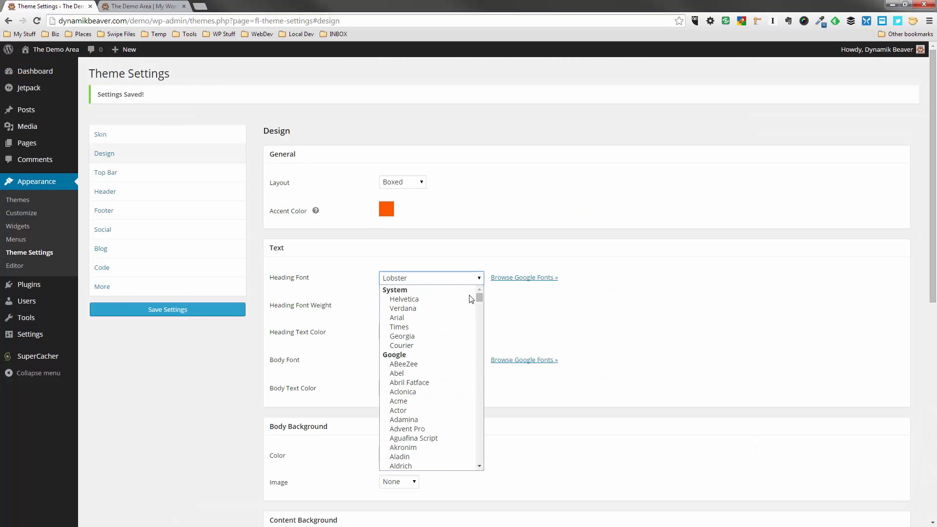
click(450, 296)
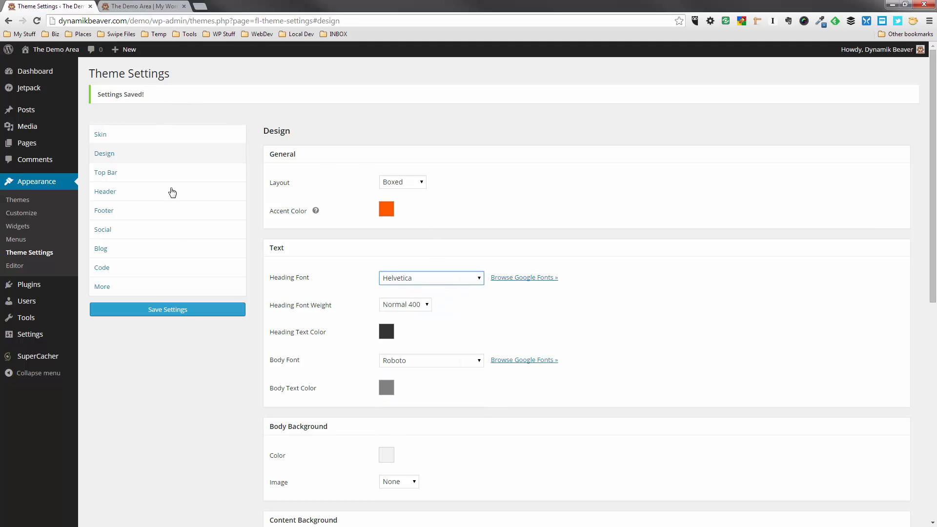
click(183, 316)
- Try Bold 700 as the heading font weight, switch it back to Normal 400, and reload the front page
click(408, 306)
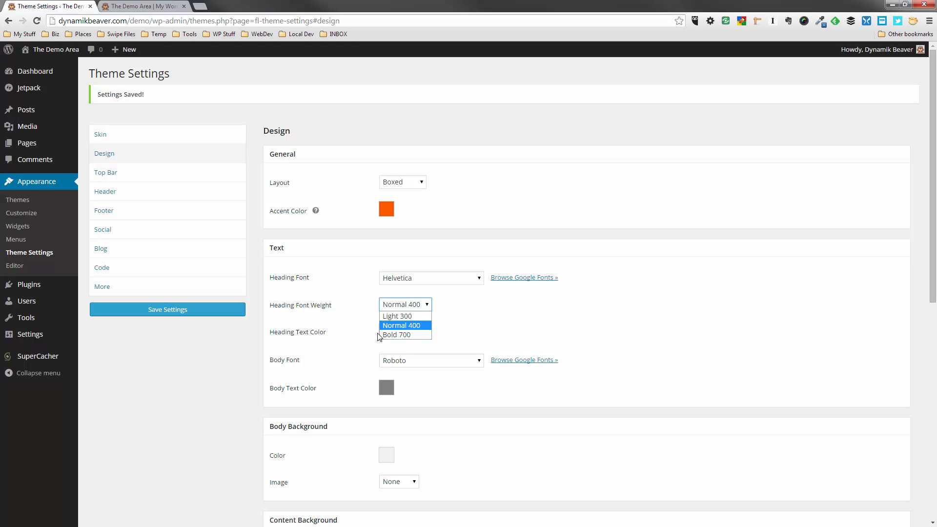
click(393, 336)
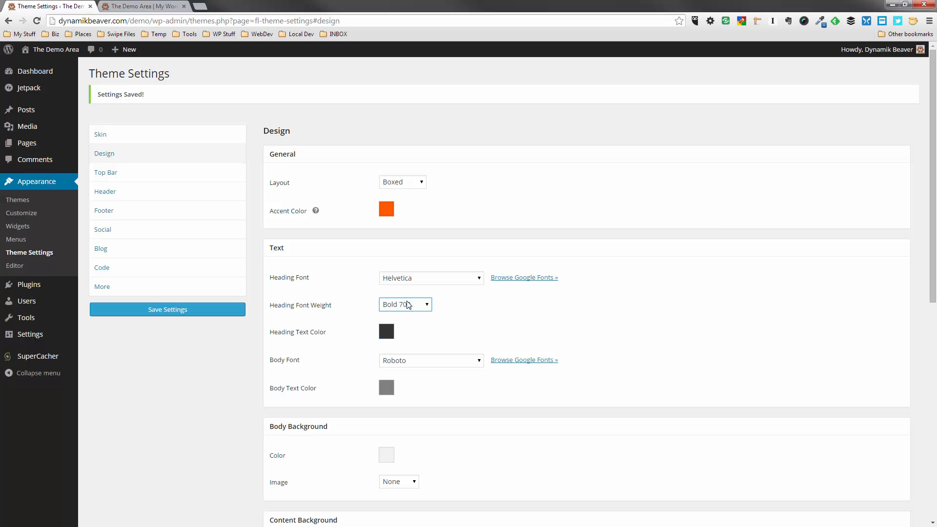
click(409, 305)
click(405, 327)
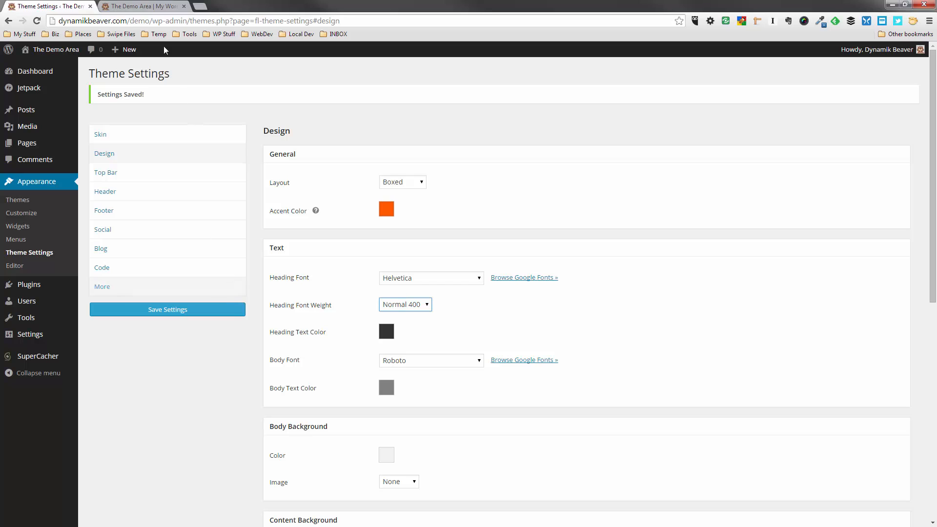
click(145, 6)
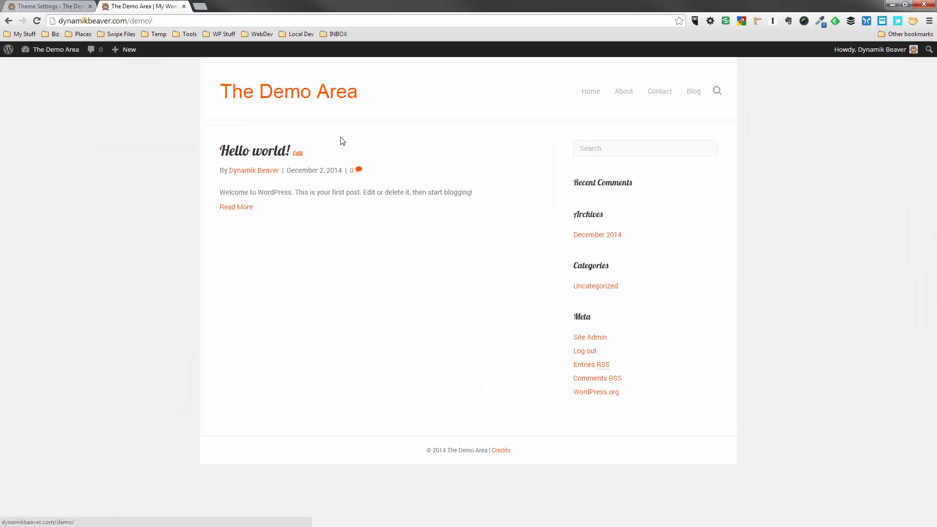
key(F5)
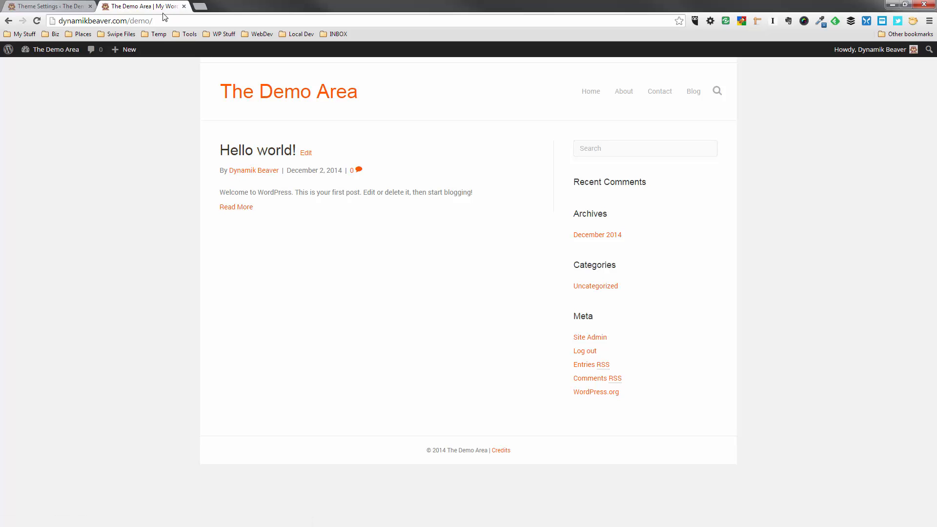
- Set the heading font weight to Bold 700, save the settings, and reload the front page
click(67, 7)
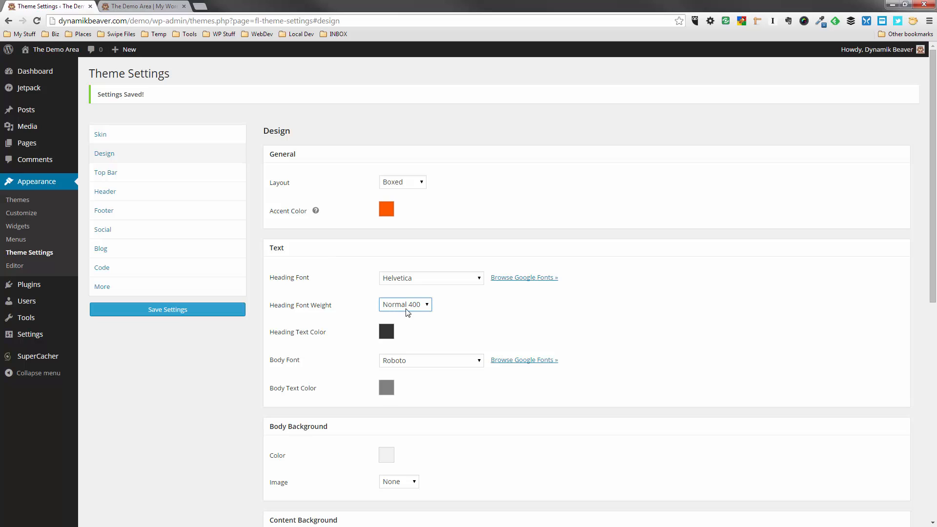
click(407, 334)
click(223, 312)
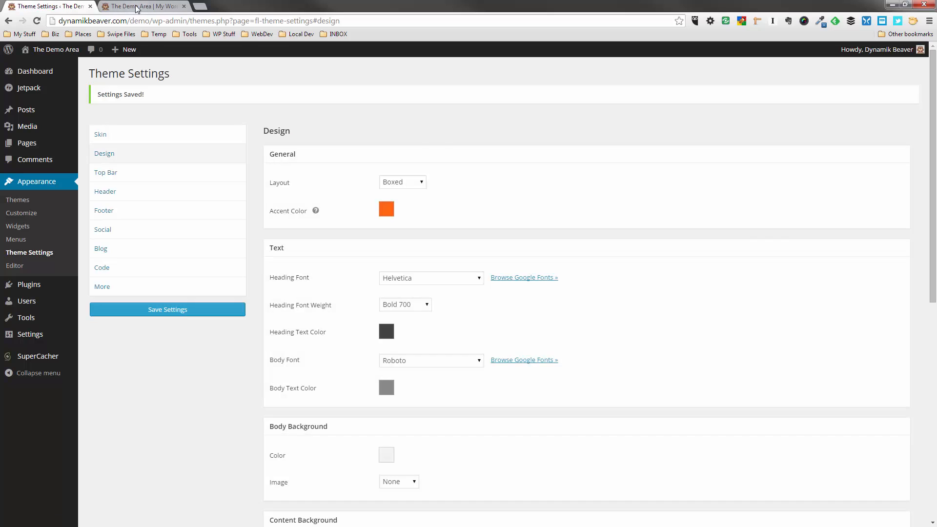
click(137, 7)
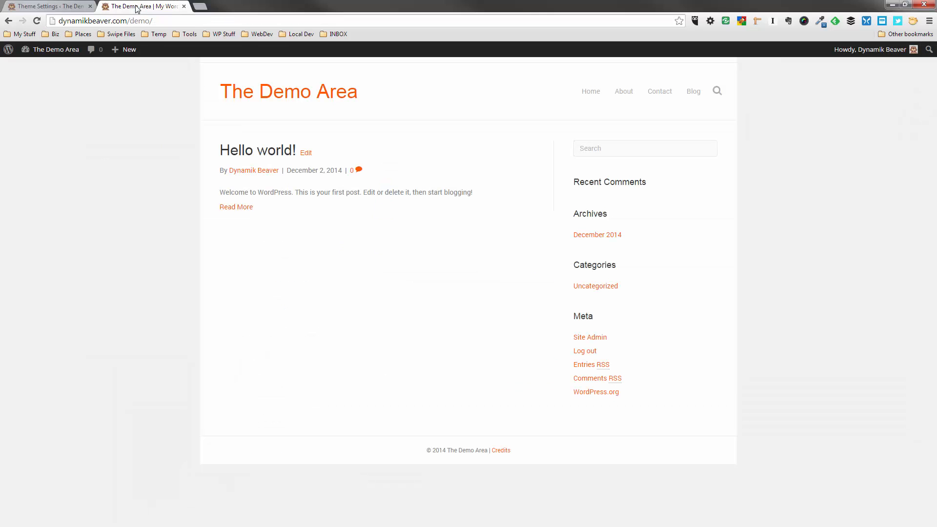
key(F5)
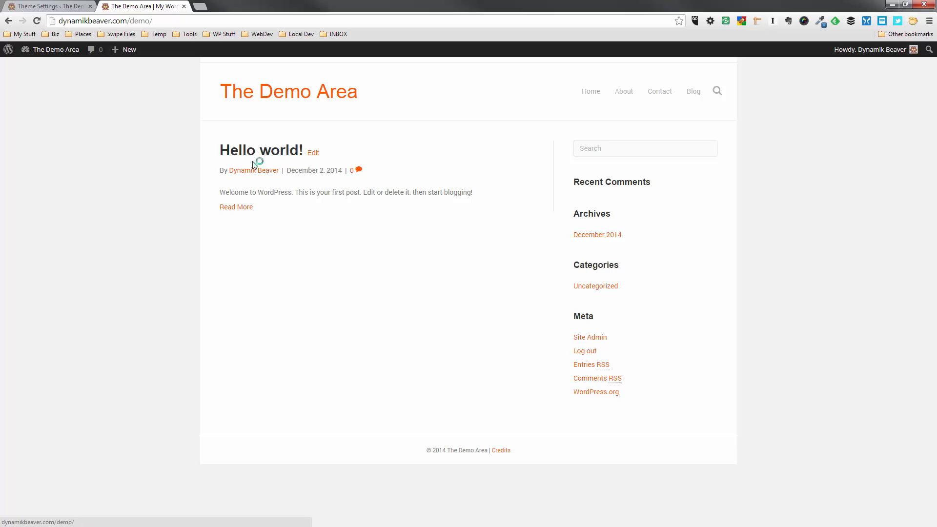
- Return the heading font weight to Normal 400 in the theme's Design settings
click(64, 7)
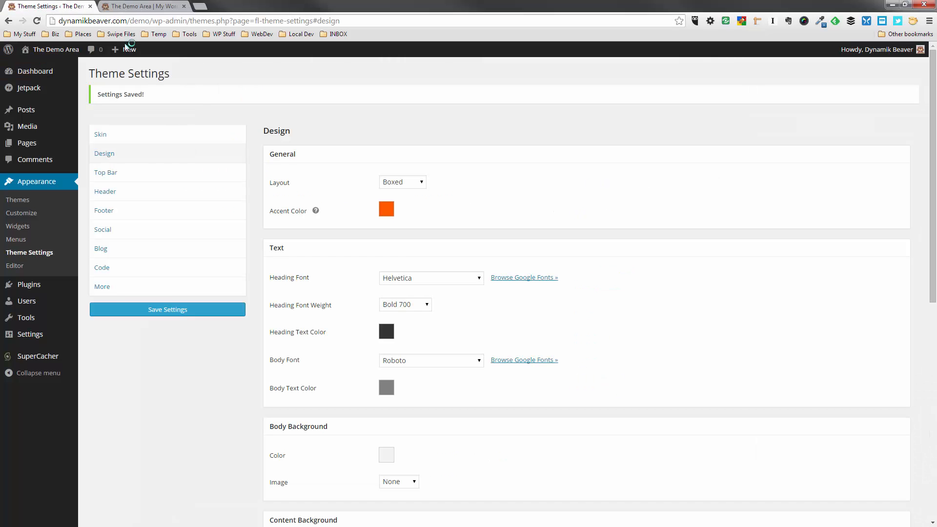
click(427, 305)
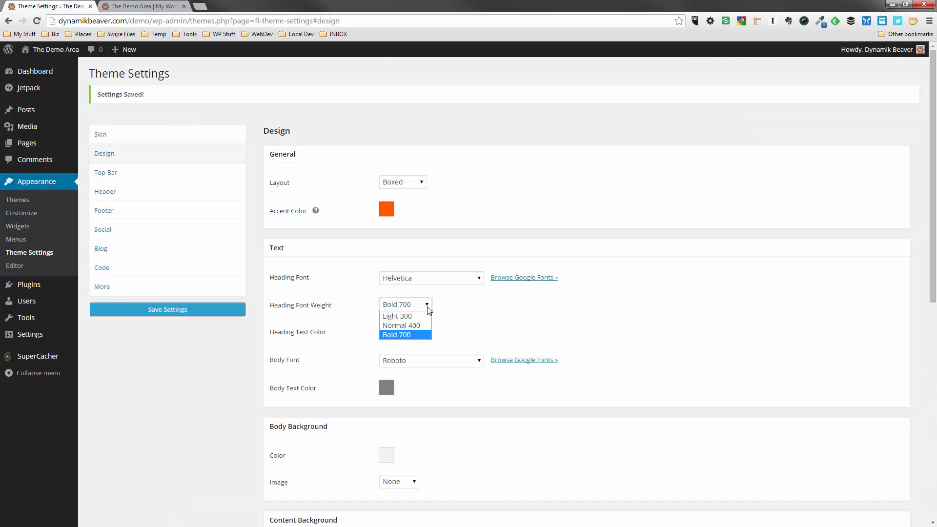
click(420, 329)
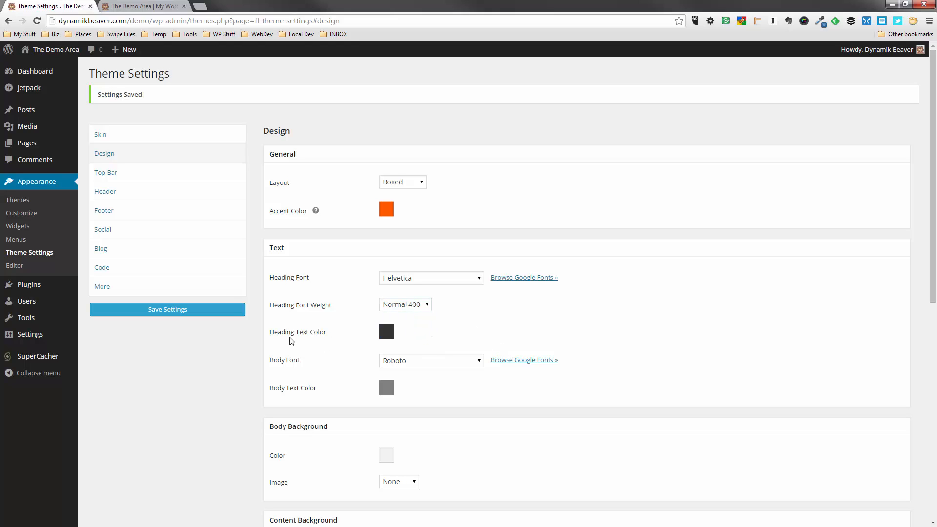
- Set the heading text color to dark blue 002d87 and save the theme settings
click(387, 334)
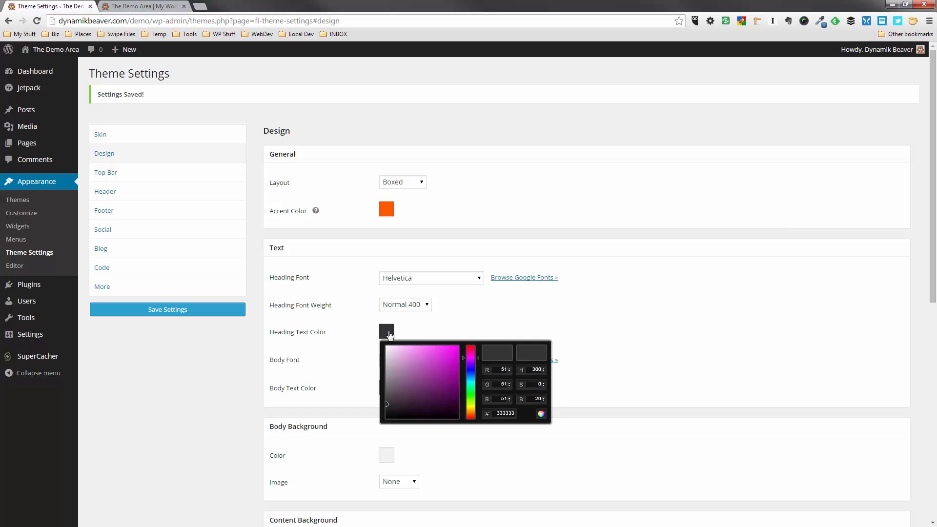
click(456, 377)
click(472, 374)
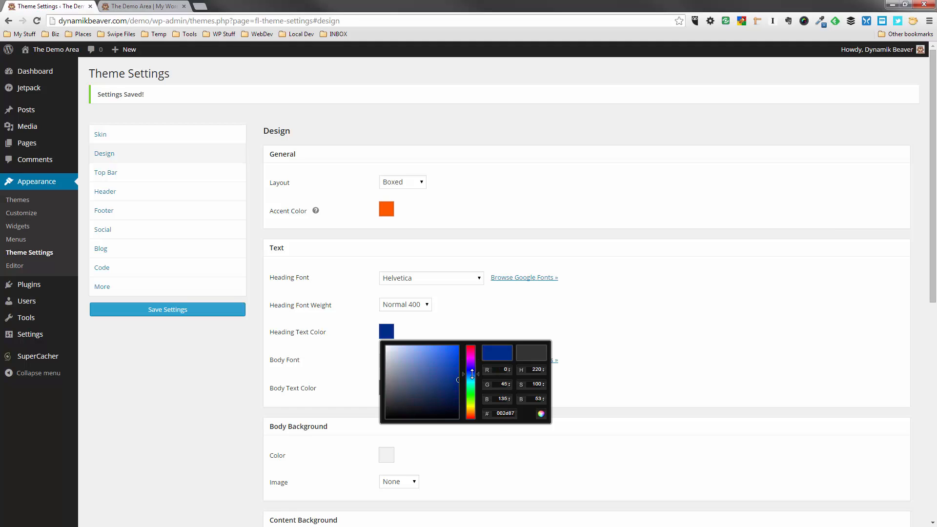
click(509, 303)
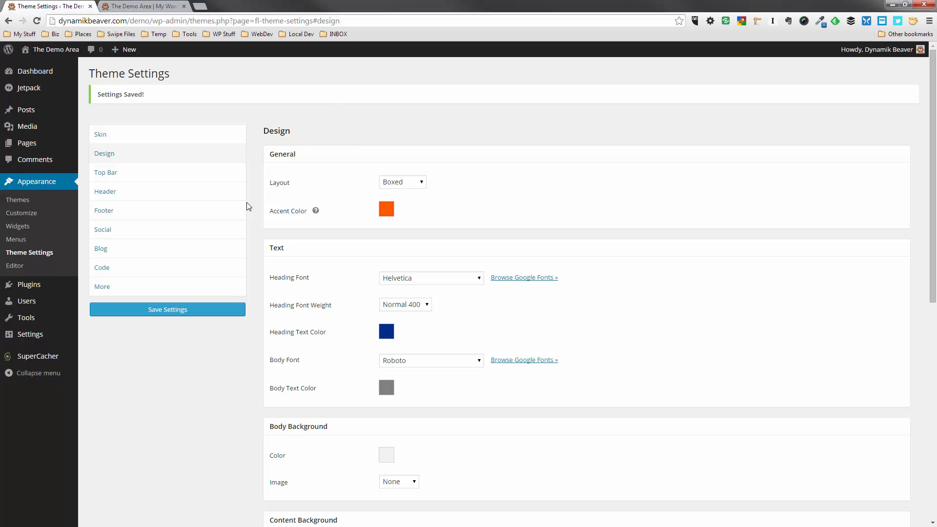
click(200, 316)
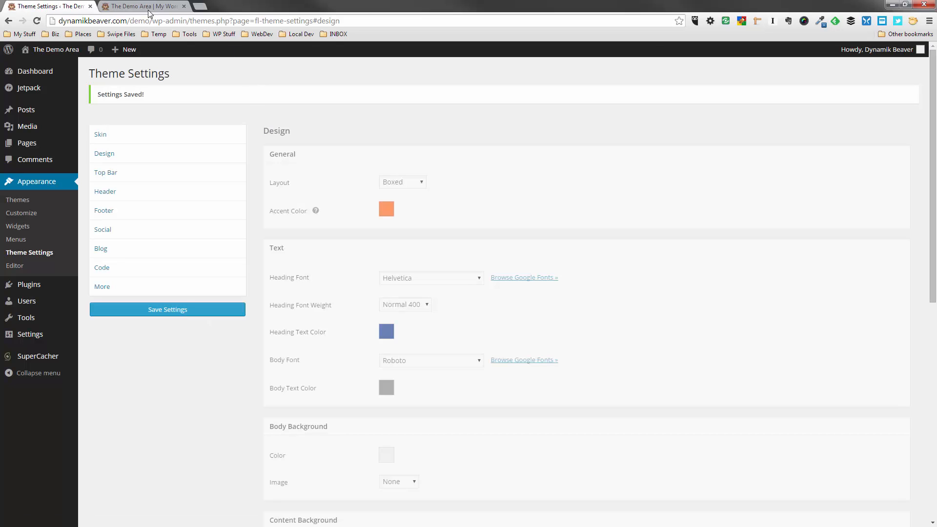
- Reload the front page and check the heading text color against the theme's Design settings
click(148, 10)
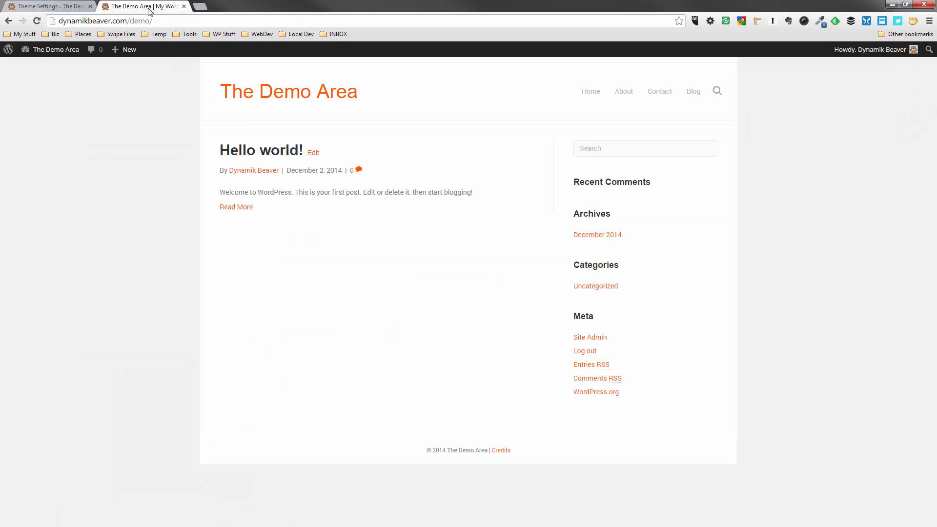
key(F5)
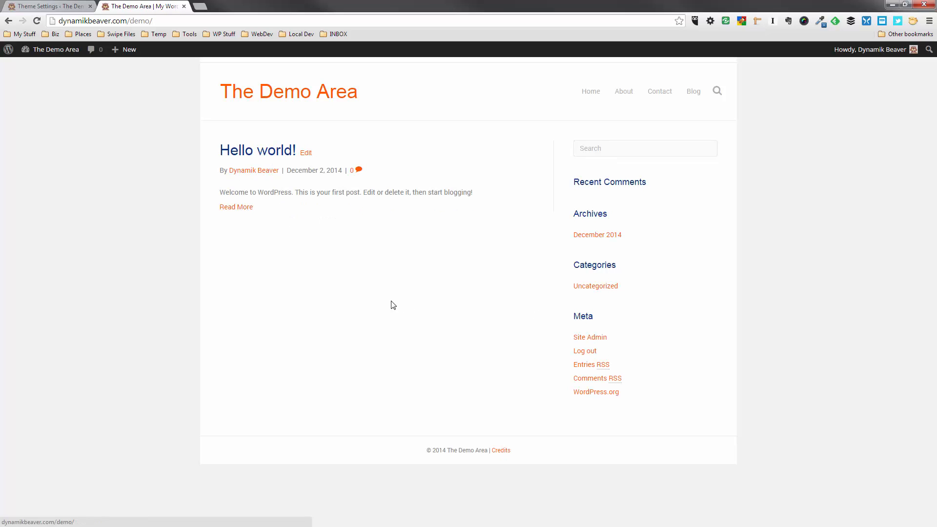
click(56, 6)
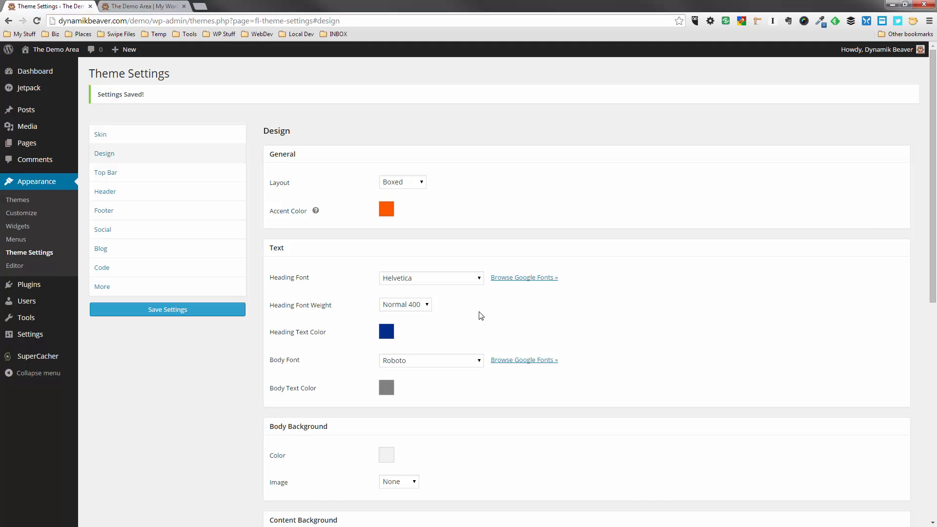
click(166, 7)
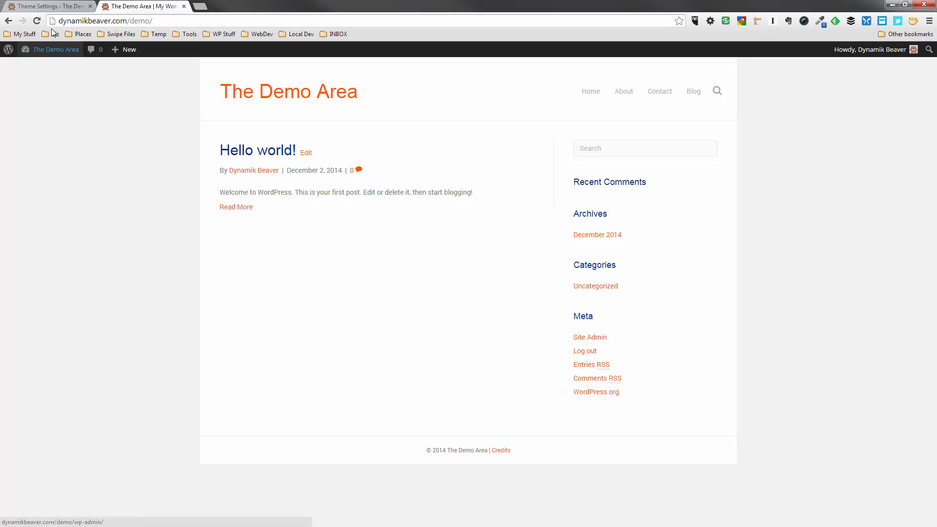
click(61, 7)
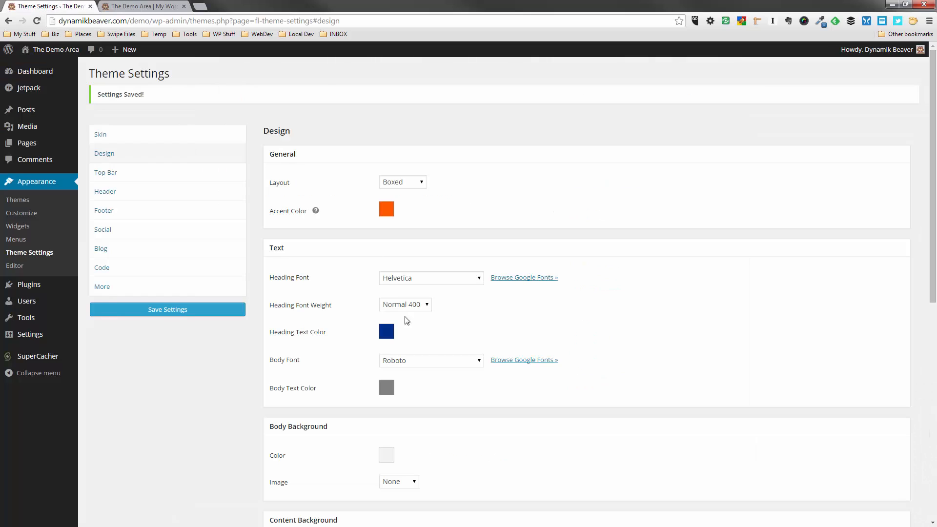
- Try Lobster as the body font, save the theme settings, and reload the front page
click(450, 363)
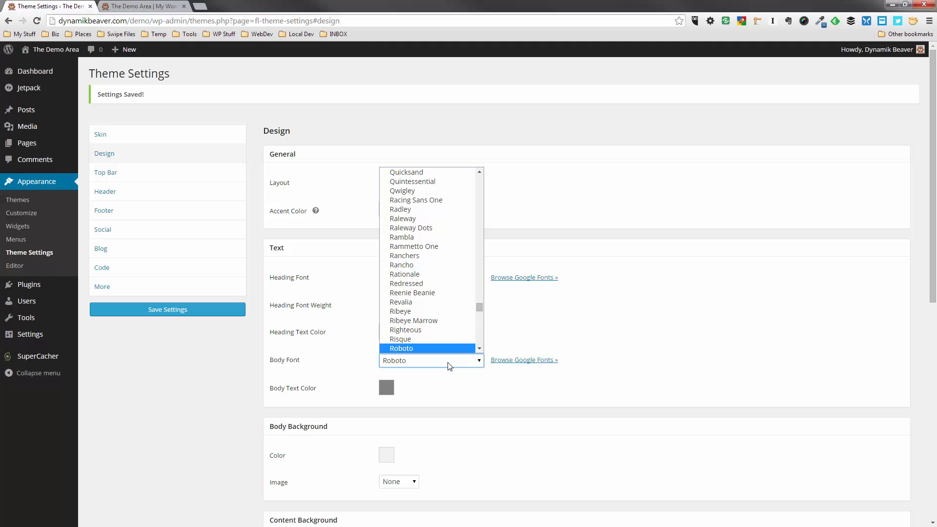
click(450, 366)
click(445, 363)
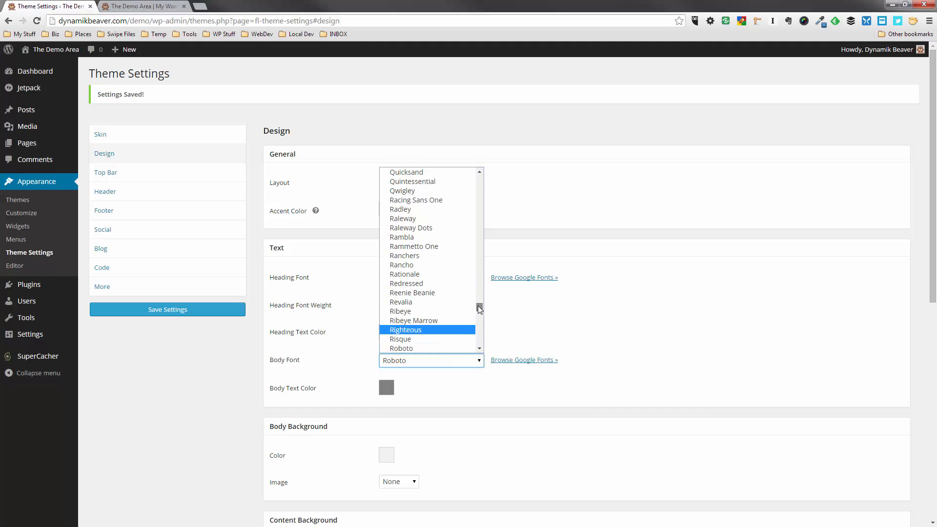
drag(479, 306, 467, 266)
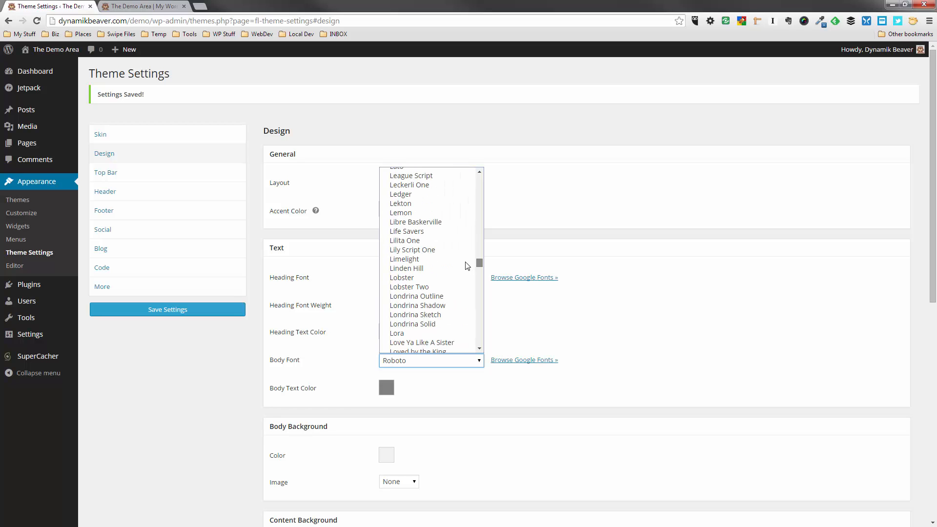
click(433, 279)
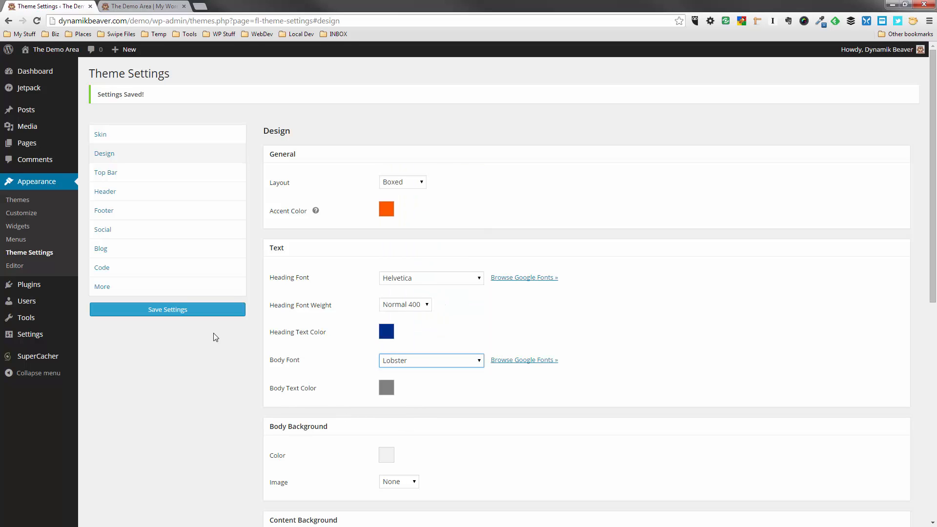
click(192, 314)
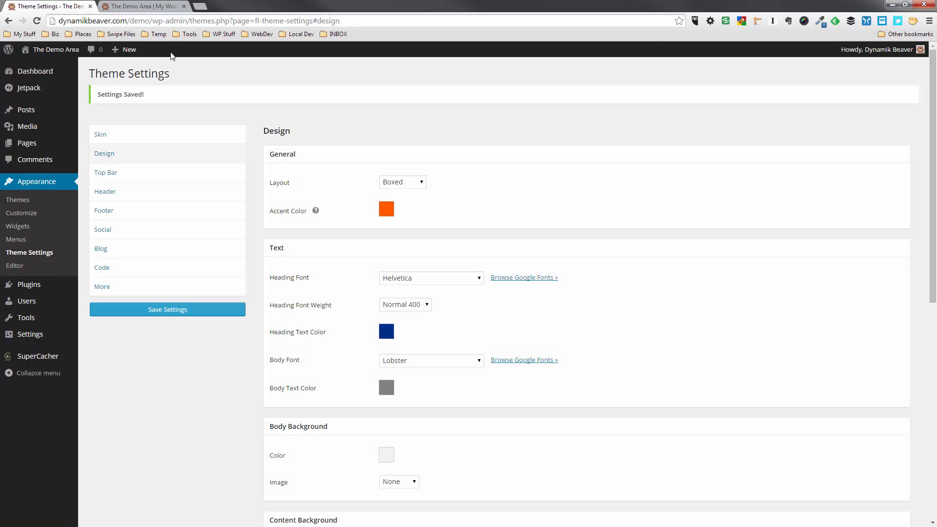
click(132, 10)
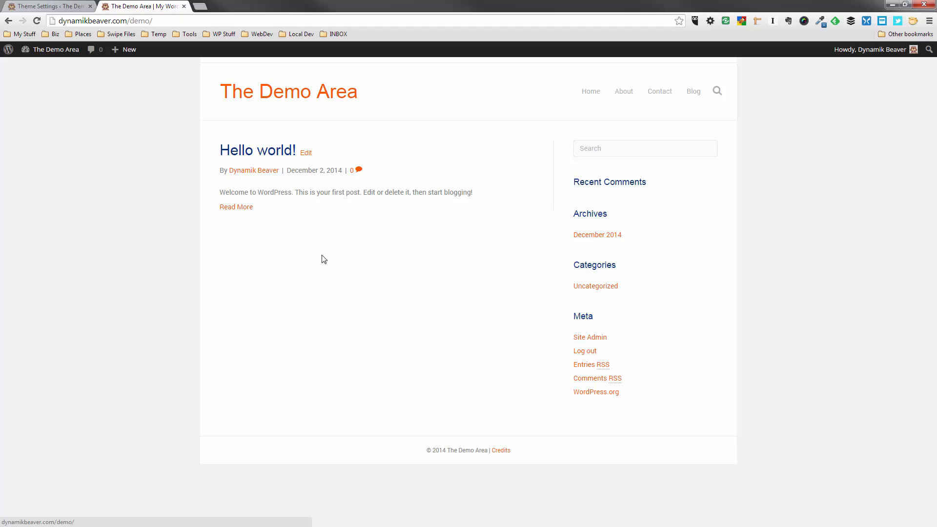
key(F5)
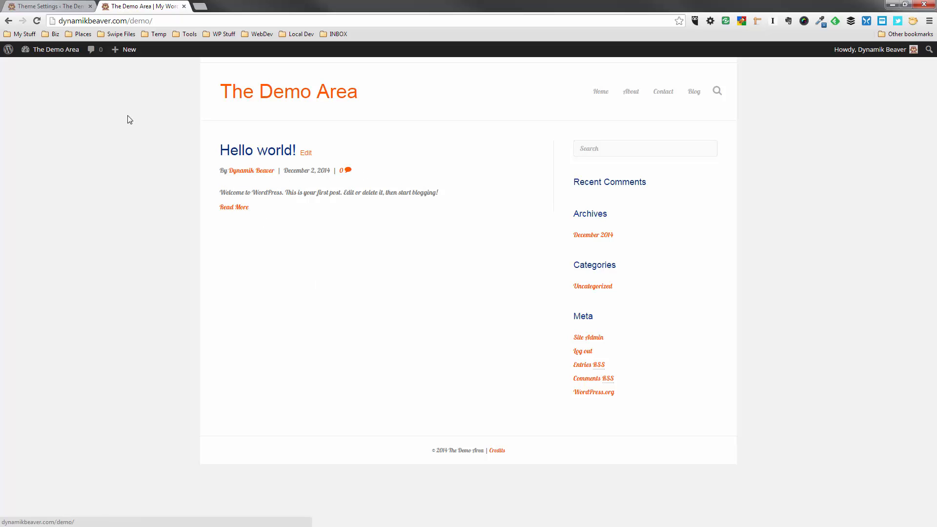
- Set the body font to Helvetica in the theme's Design settings
click(65, 7)
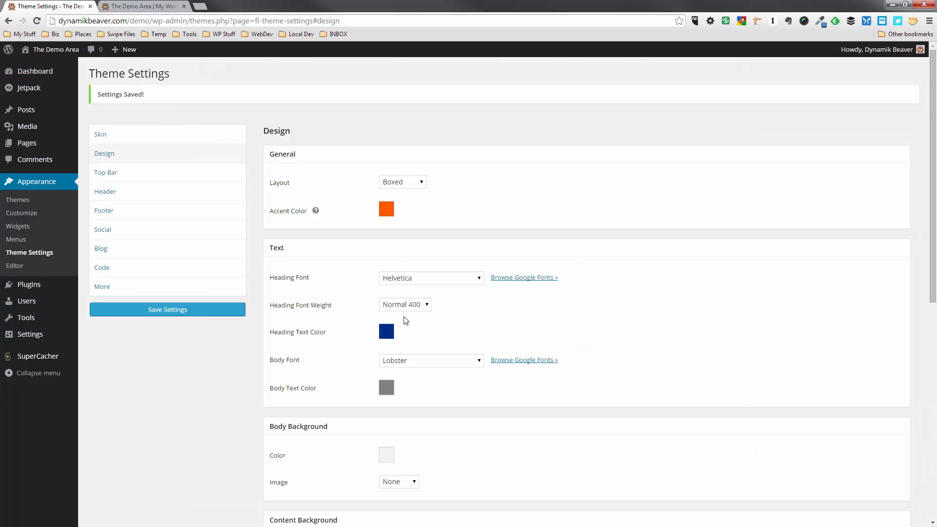
click(466, 366)
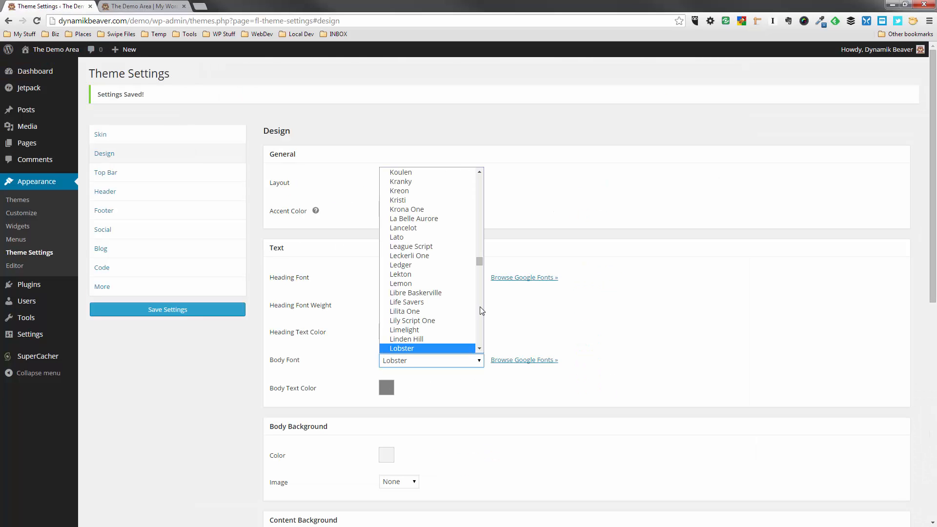
drag(480, 265, 478, 175)
click(415, 181)
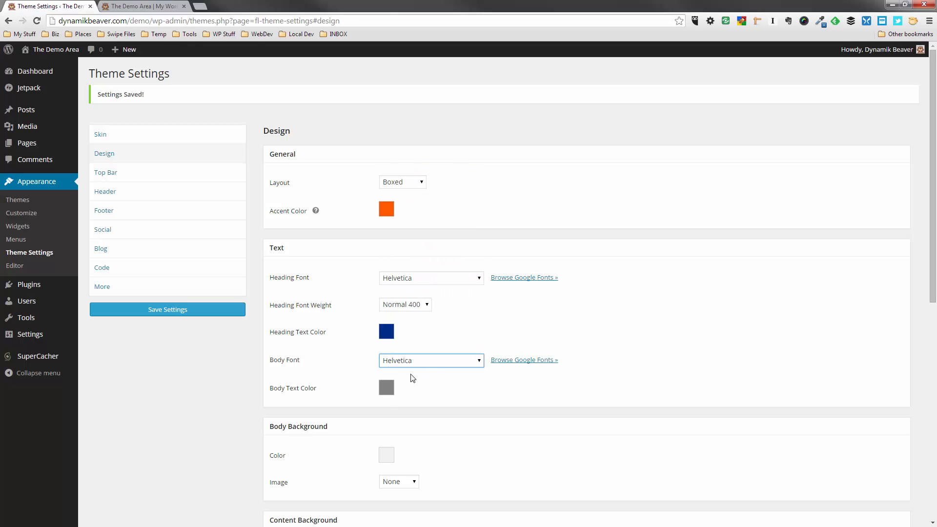
- Set the body text color to near-black 1f1f1f, save the settings, and reload the front page
click(385, 388)
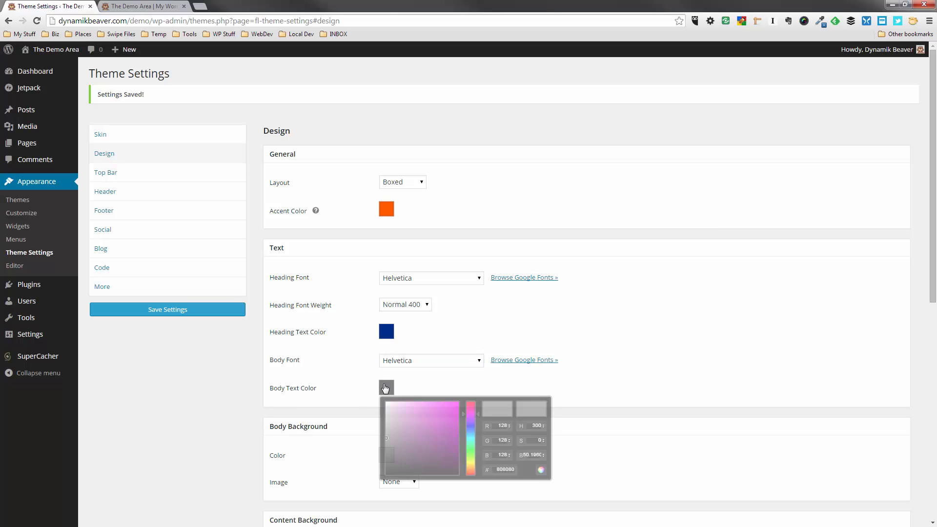
drag(387, 459, 381, 471)
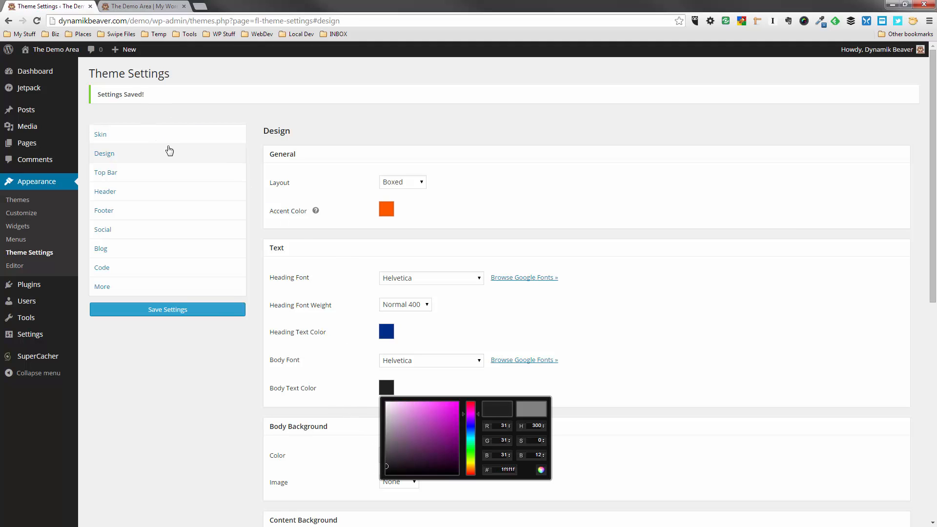
click(207, 310)
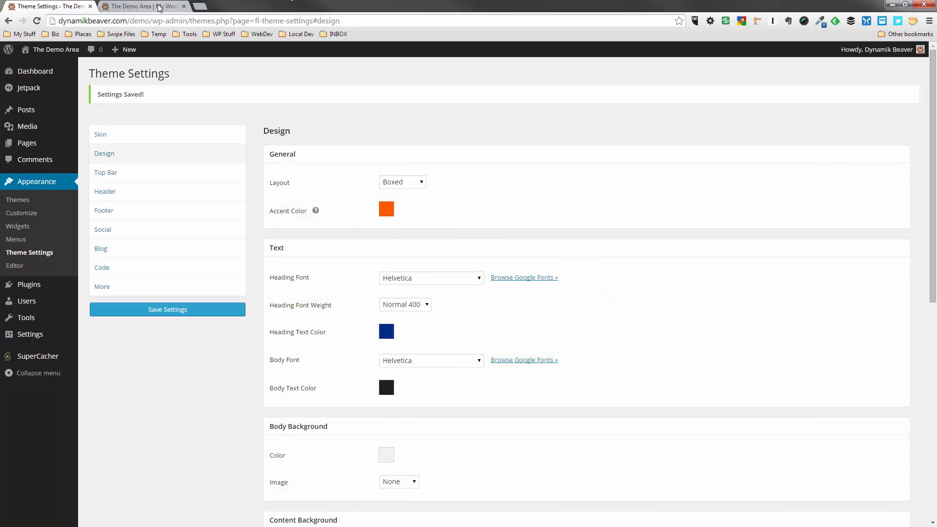
click(160, 7)
key(F5)
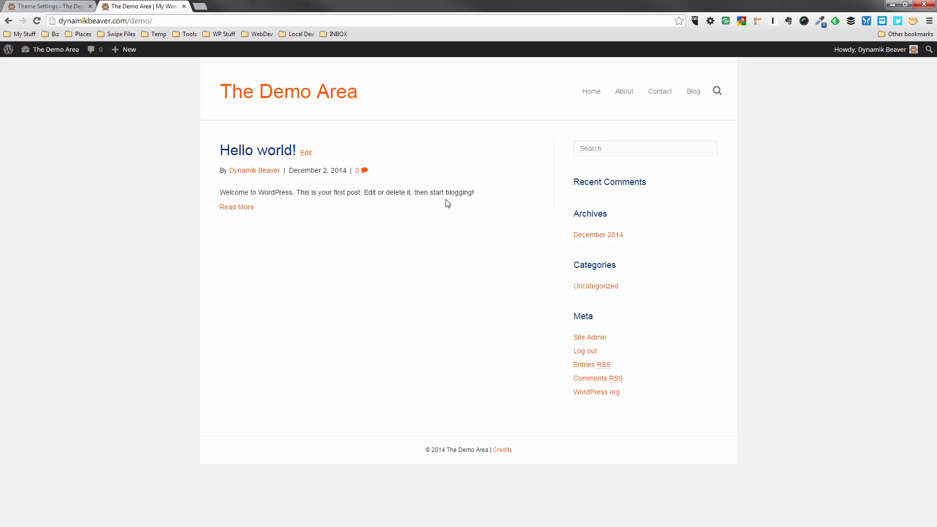
- Compare the Body Background options in the theme's Design settings with the area around the boxed content on the front page
click(51, 6)
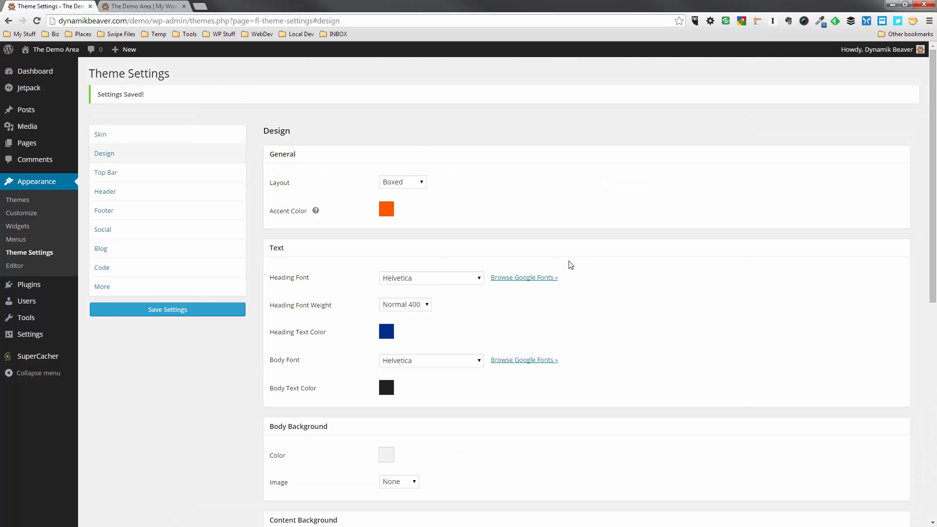
scroll(573, 267, down, 1)
scroll(573, 268, down, 2)
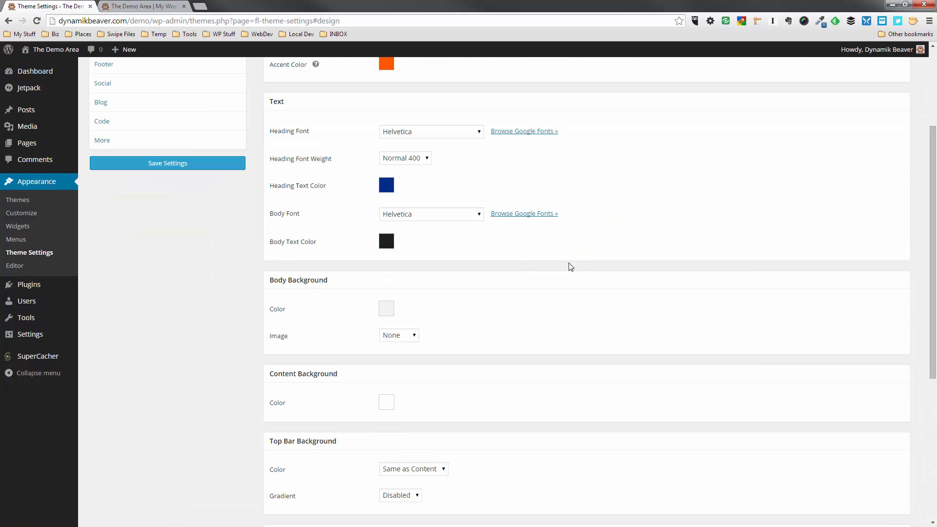
click(147, 6)
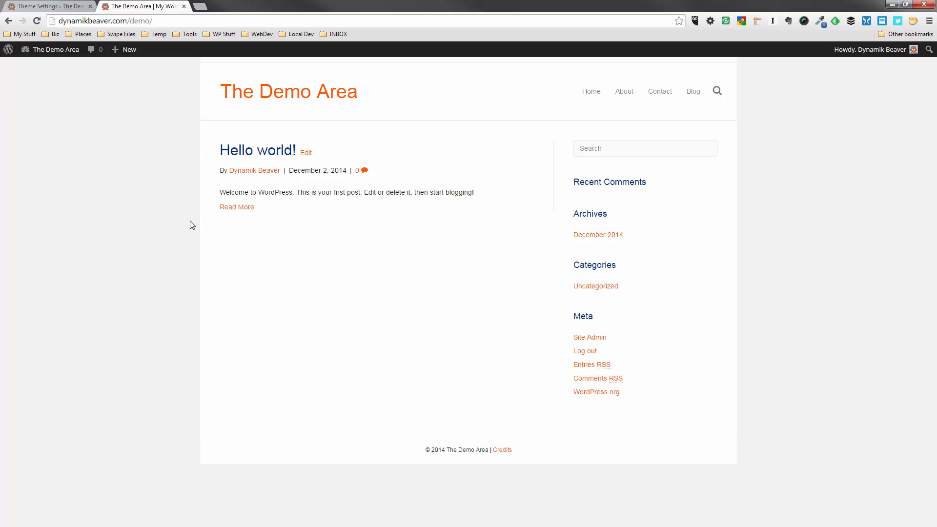
click(62, 6)
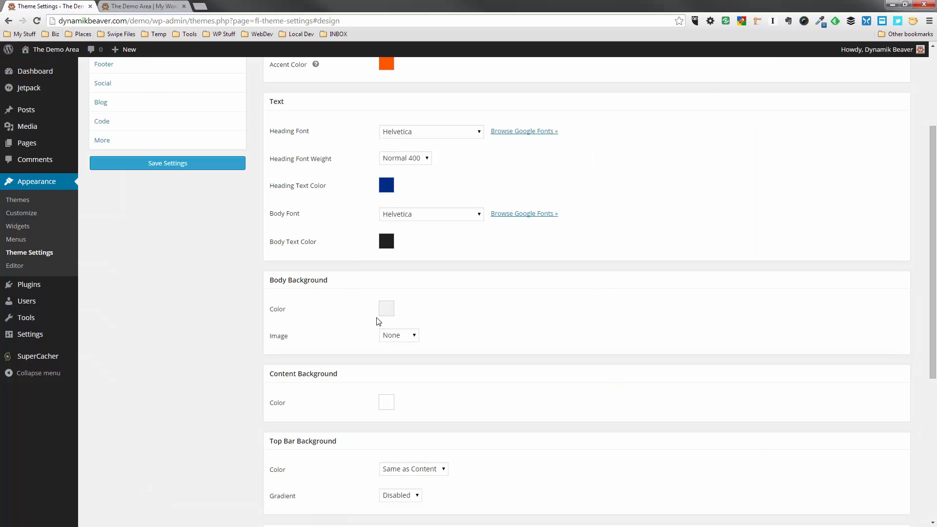
click(138, 7)
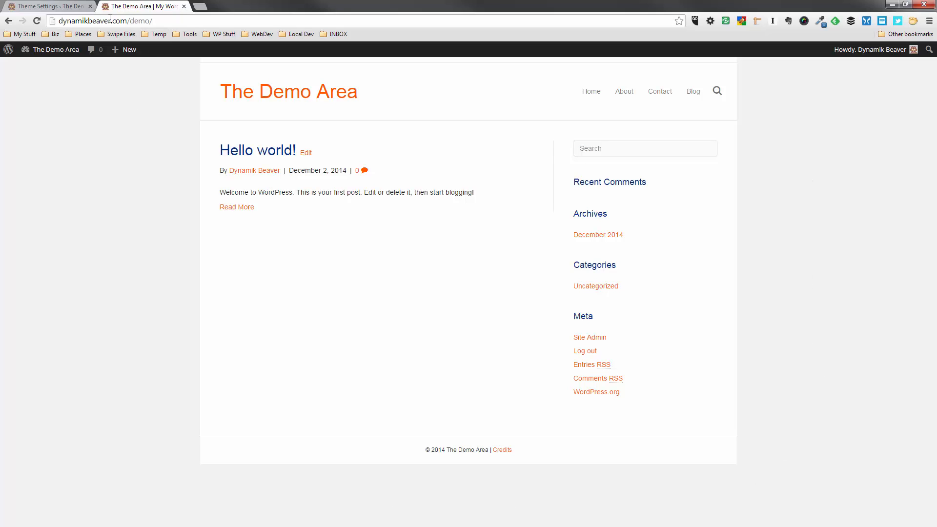
click(47, 5)
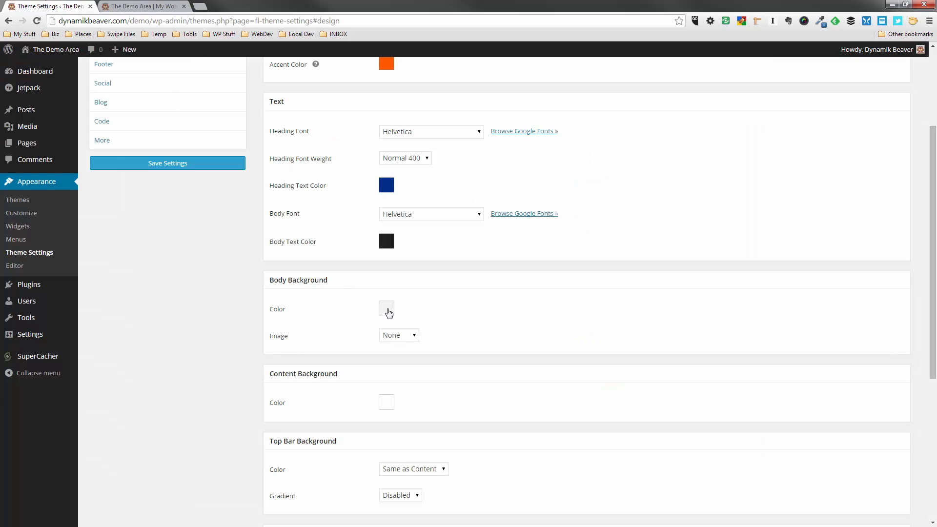
- Try white ffffff as the body background color, save the settings, and reload the front page
click(389, 313)
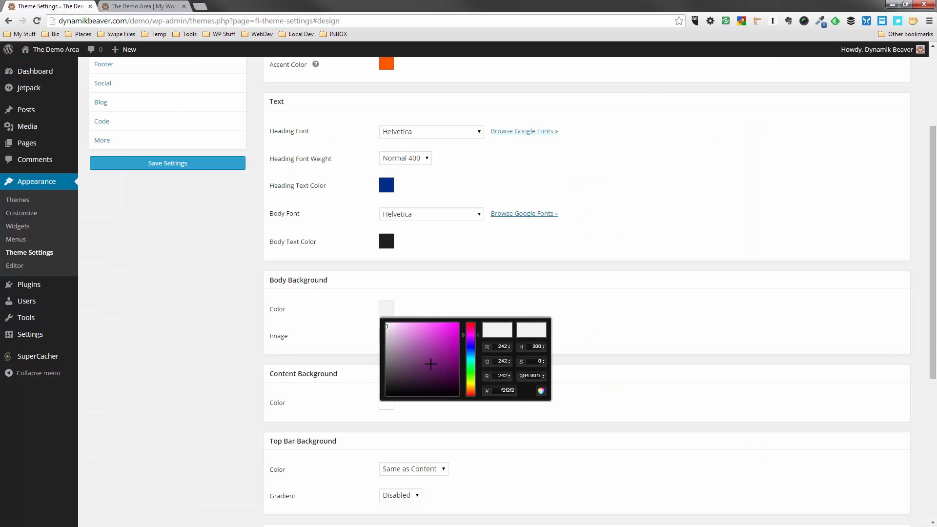
drag(393, 356, 338, 303)
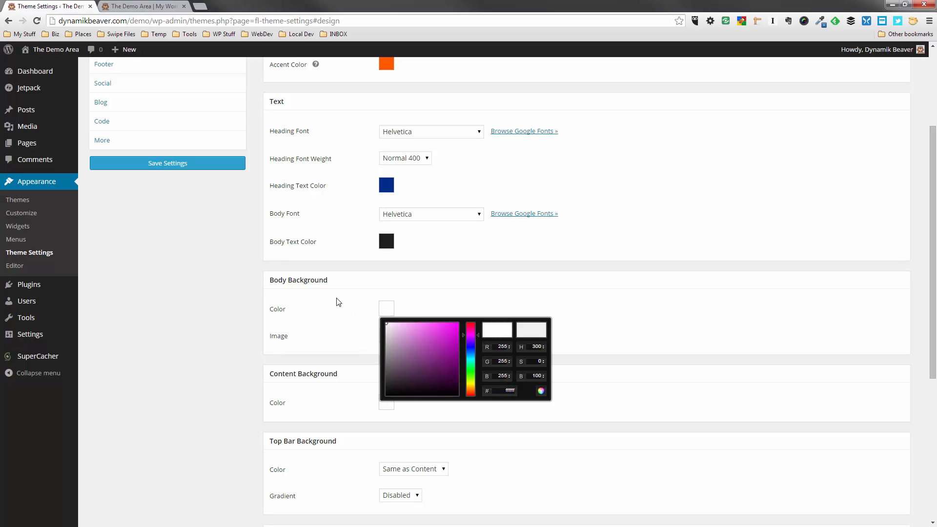
click(588, 323)
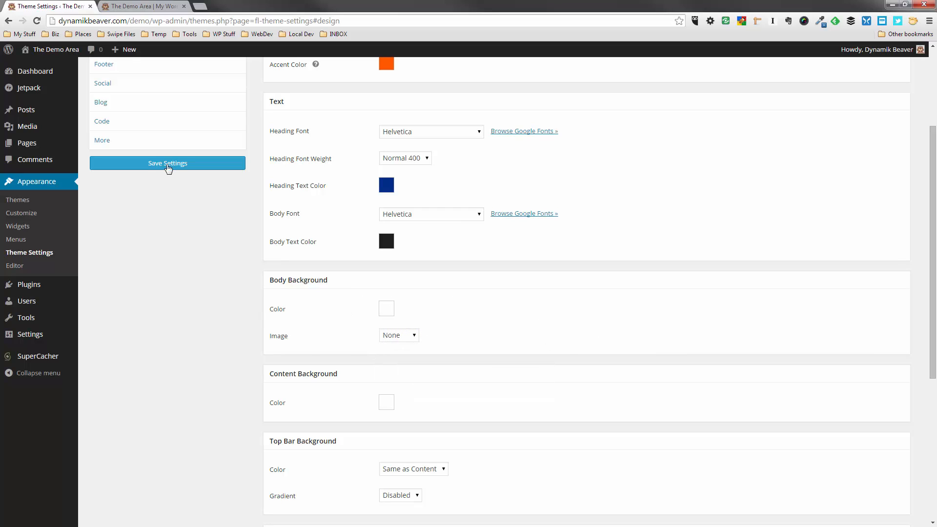
click(168, 167)
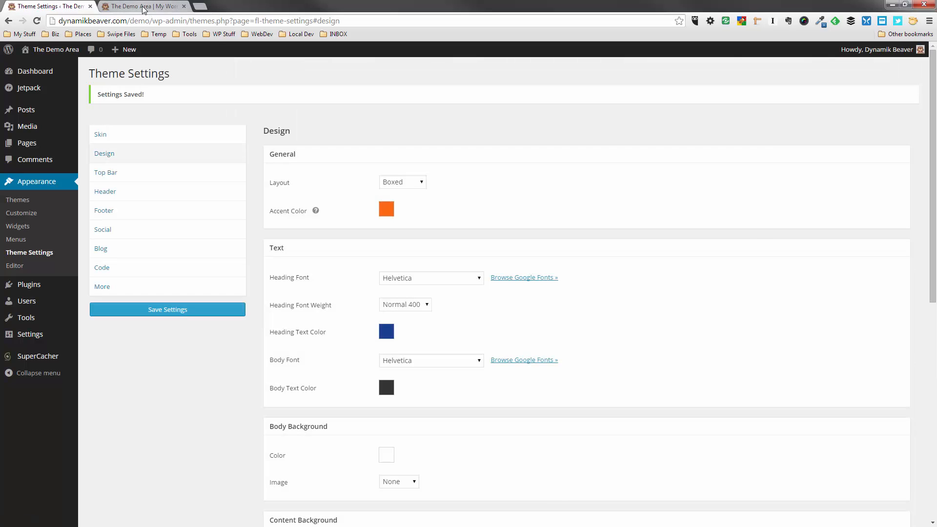
click(142, 6)
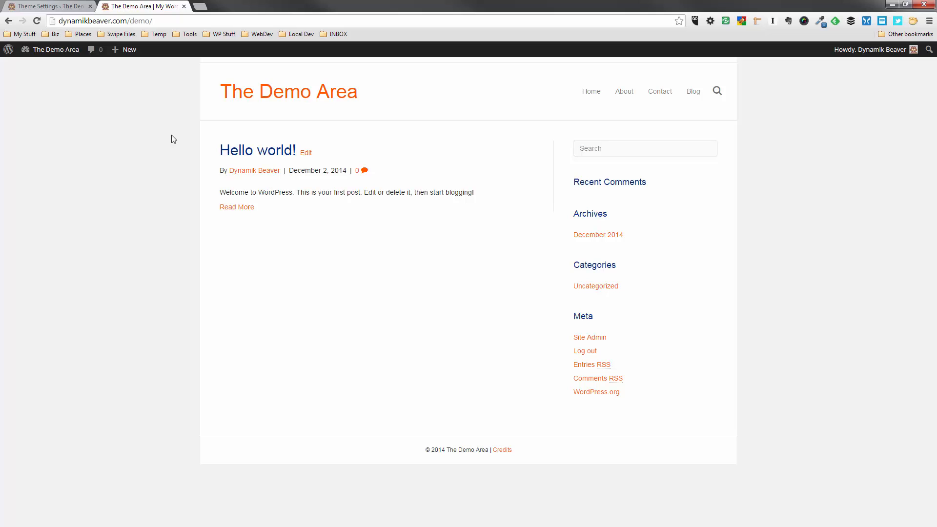
key(F5)
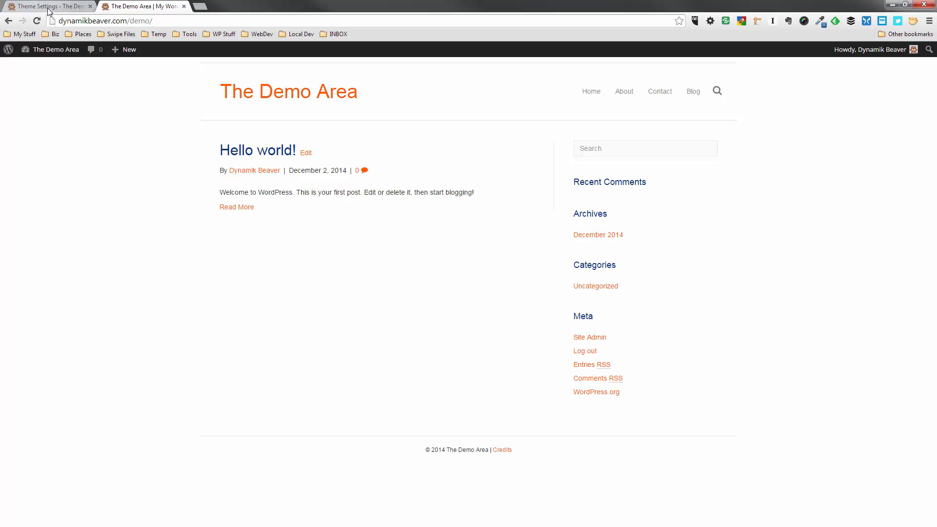
- Set the body background color to gray adadad in the theme's Design settings
click(82, 7)
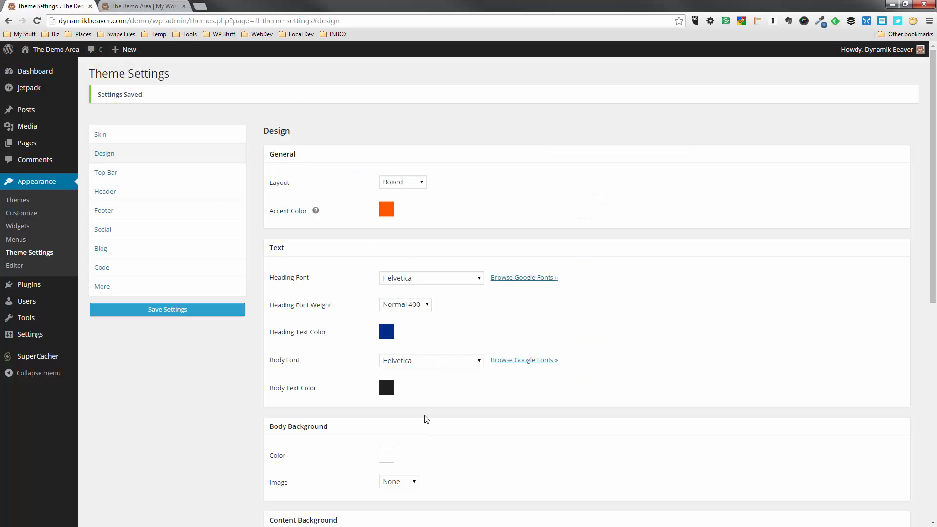
click(389, 459)
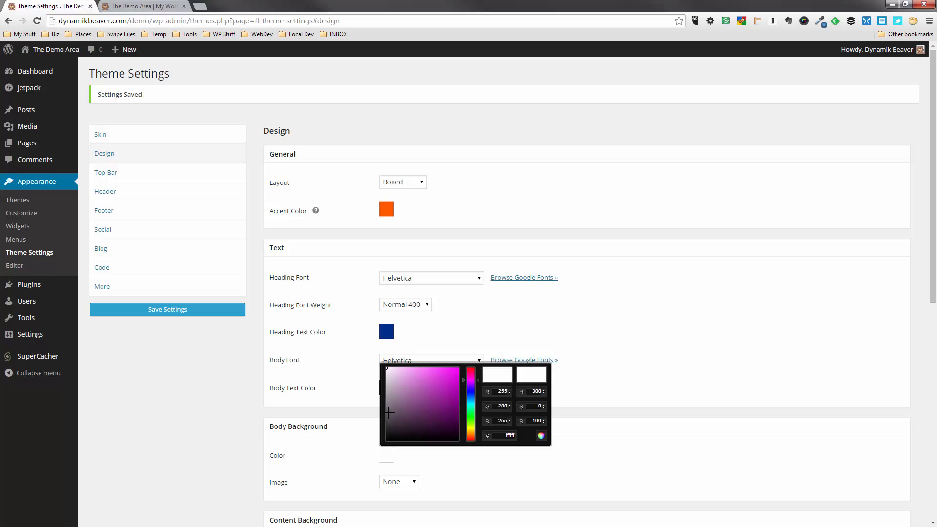
drag(389, 413, 378, 395)
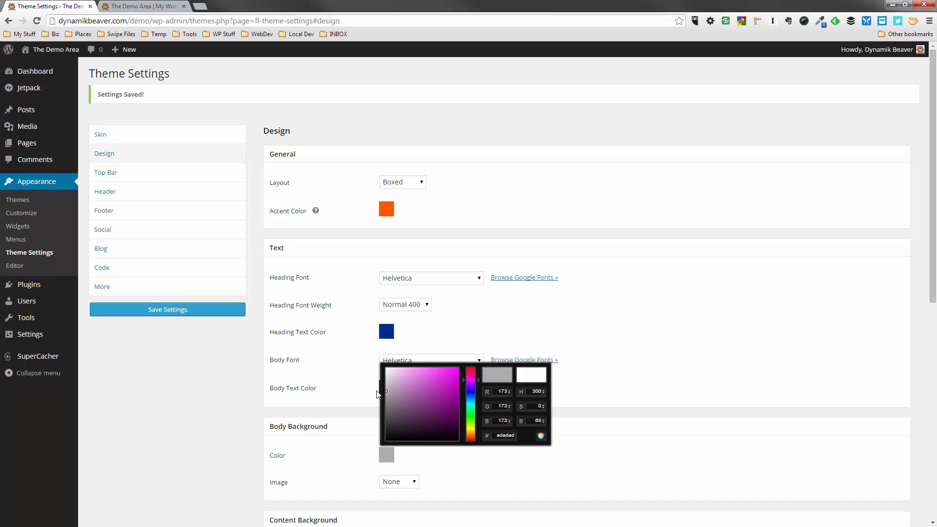
click(631, 340)
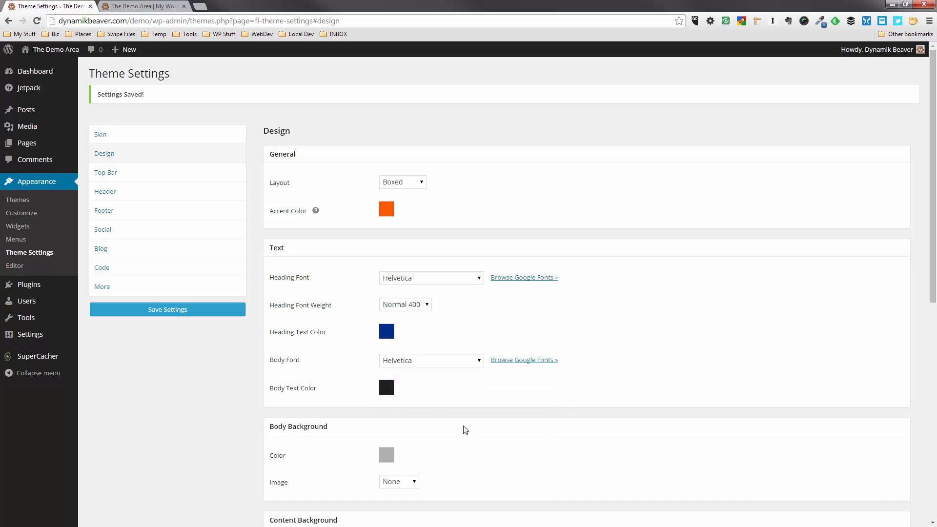
- Save the theme settings with the new gray body background
scroll(247, 419, down, 2)
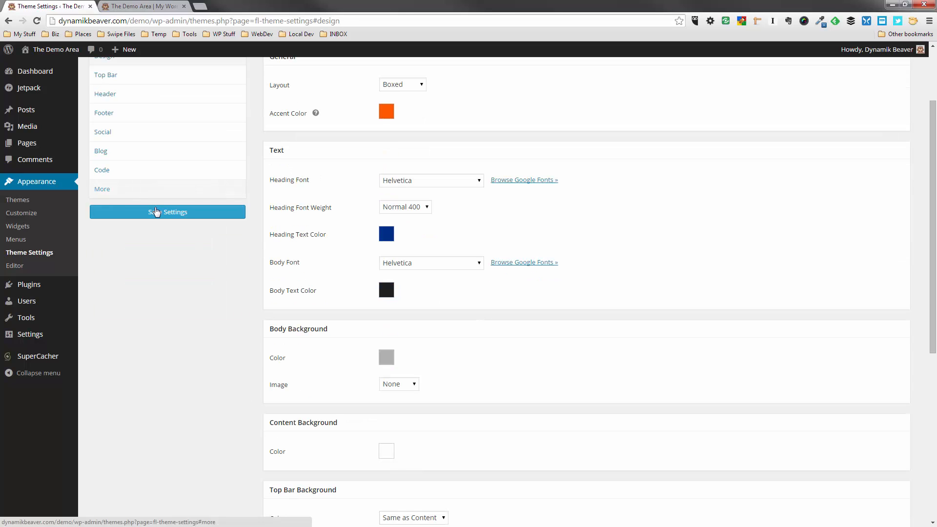
click(153, 212)
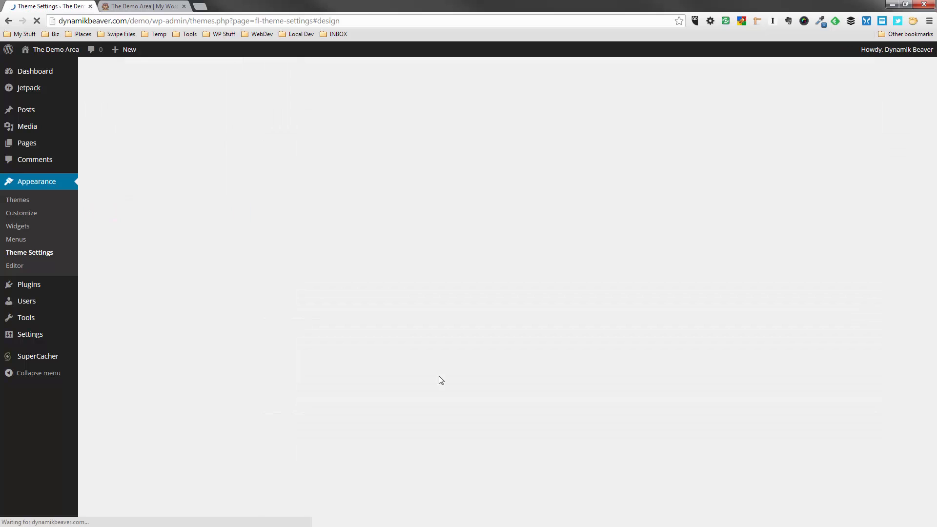
- Try the Custom image option for the body background and set the image back to None
scroll(407, 407, down, 2)
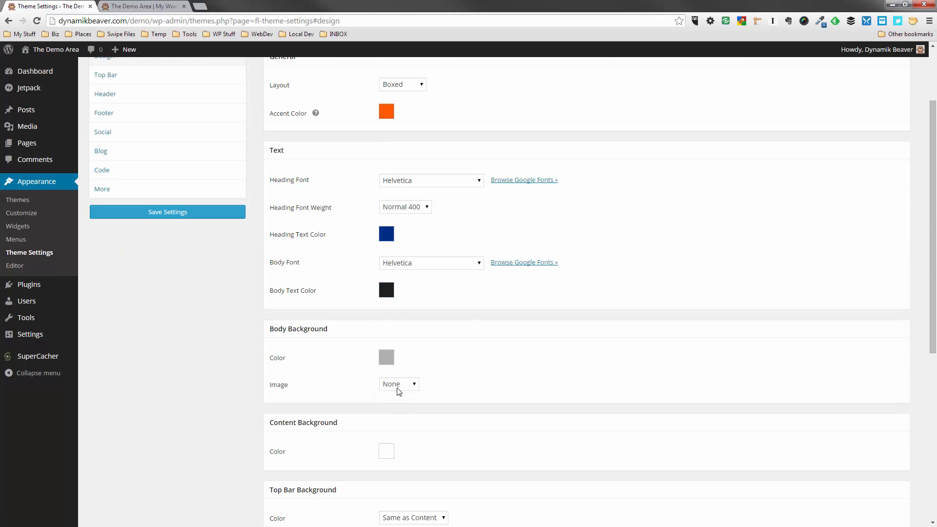
click(398, 385)
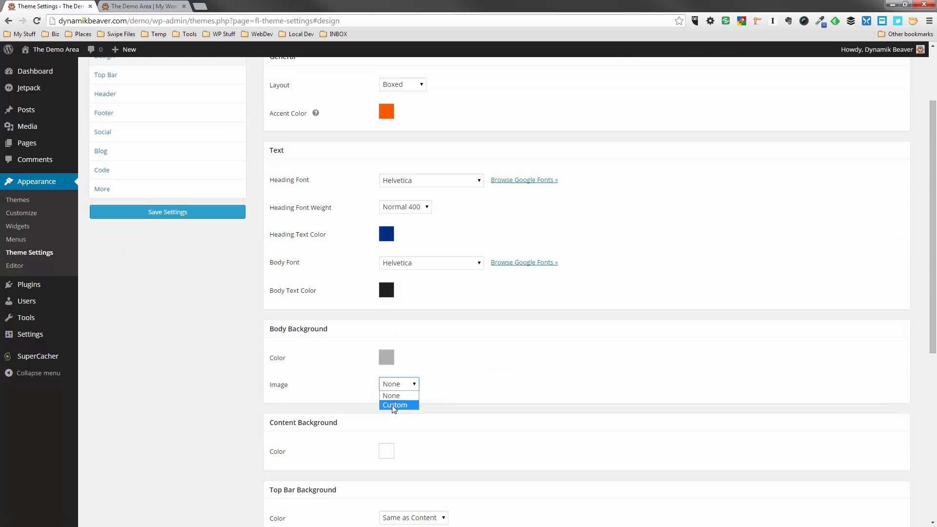
click(395, 406)
scroll(494, 392, down, 2)
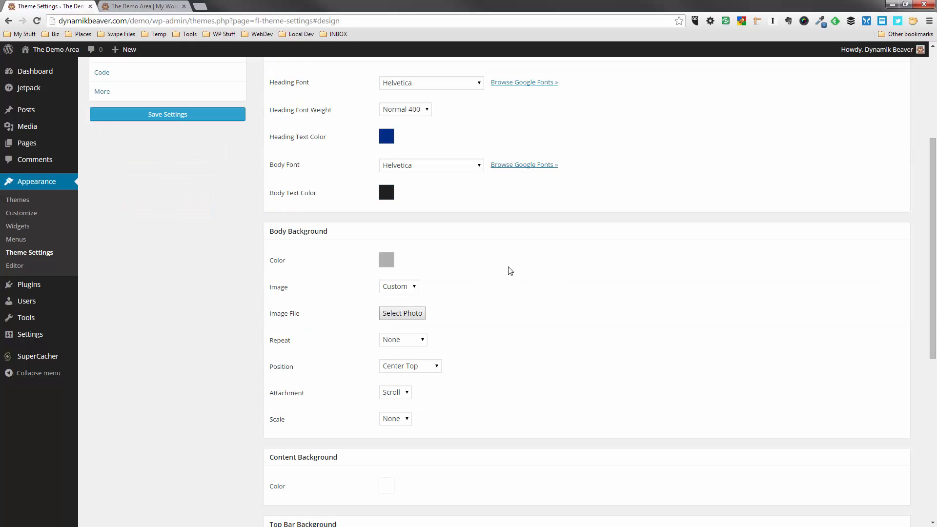
click(412, 289)
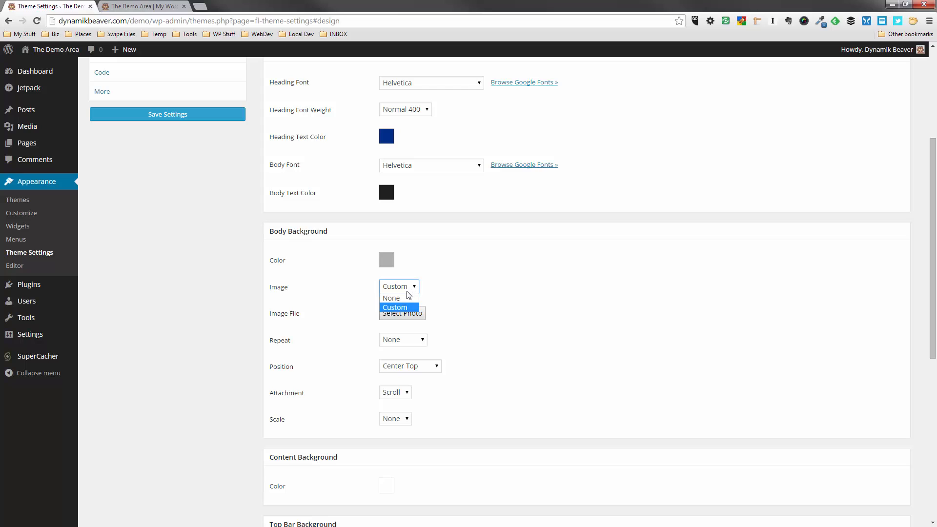
click(391, 297)
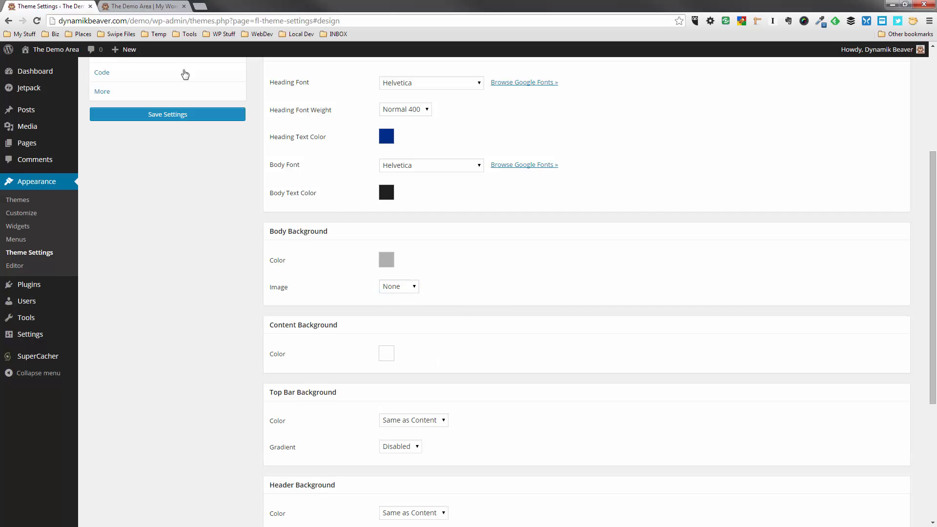
- Reload the front page to check the body background around the boxed content
click(161, 6)
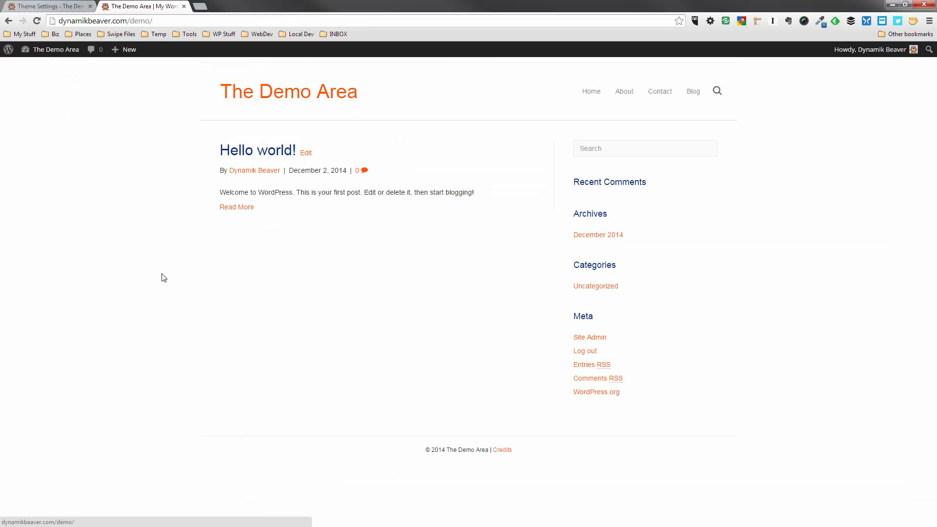
key(F5)
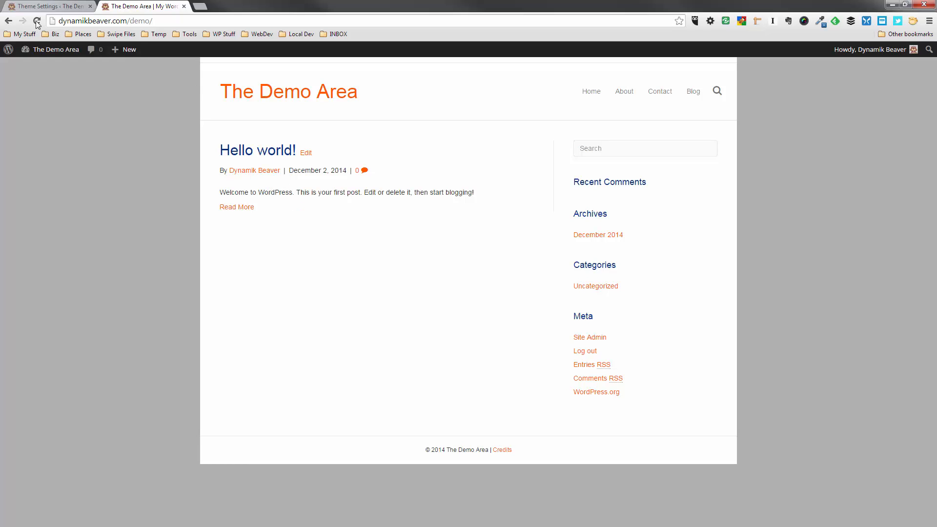
- Try bright yellow eeff00 as the content background color, save the settings, and reload the front page
click(48, 6)
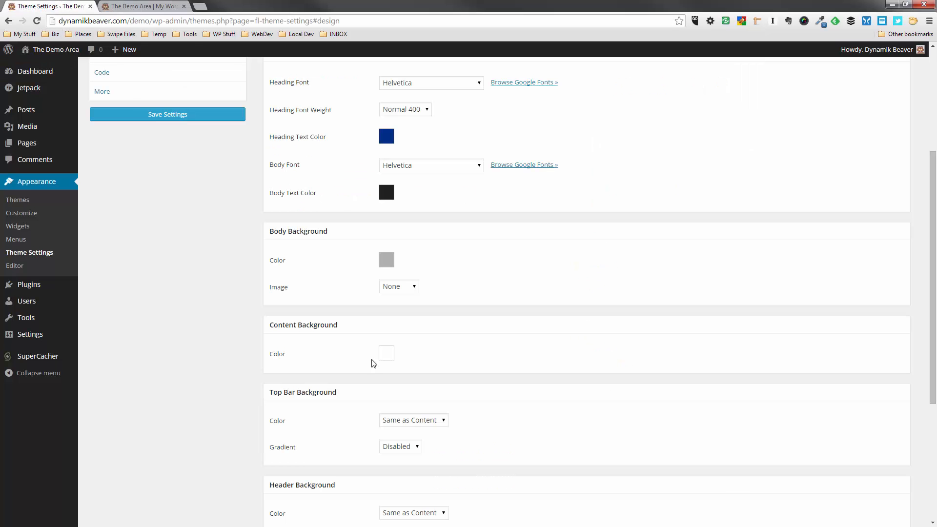
click(388, 356)
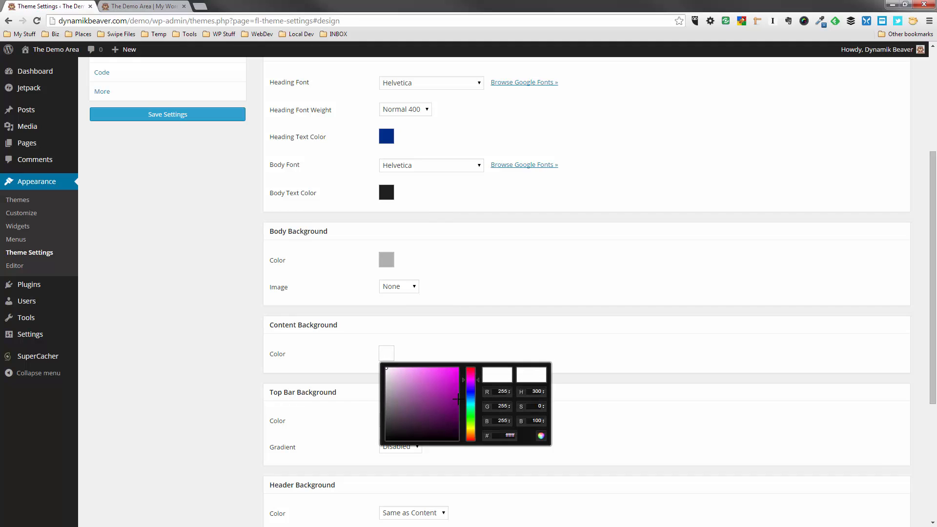
drag(471, 430, 472, 429)
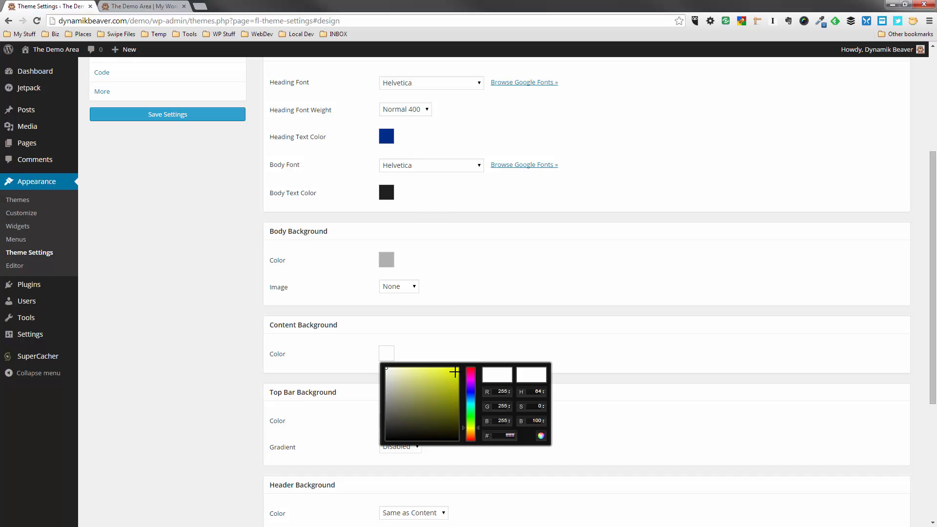
drag(456, 371, 474, 355)
click(511, 270)
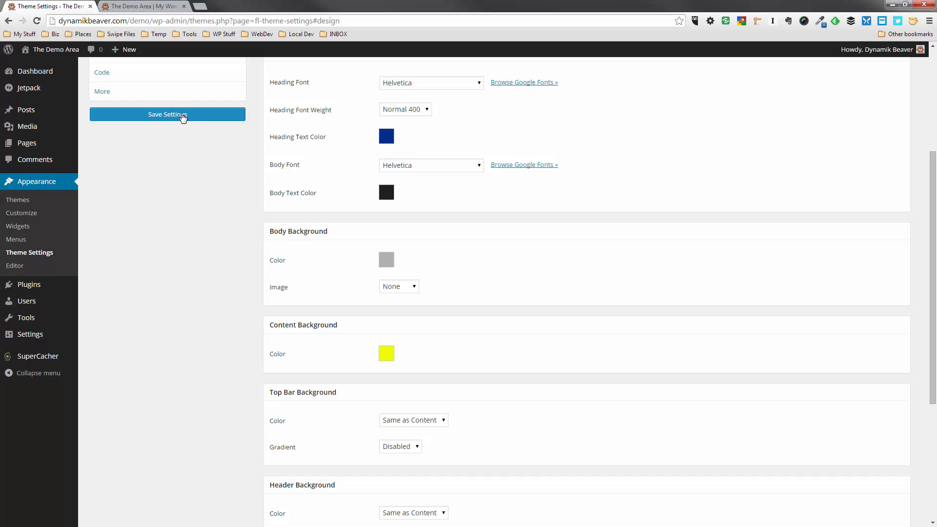
click(185, 116)
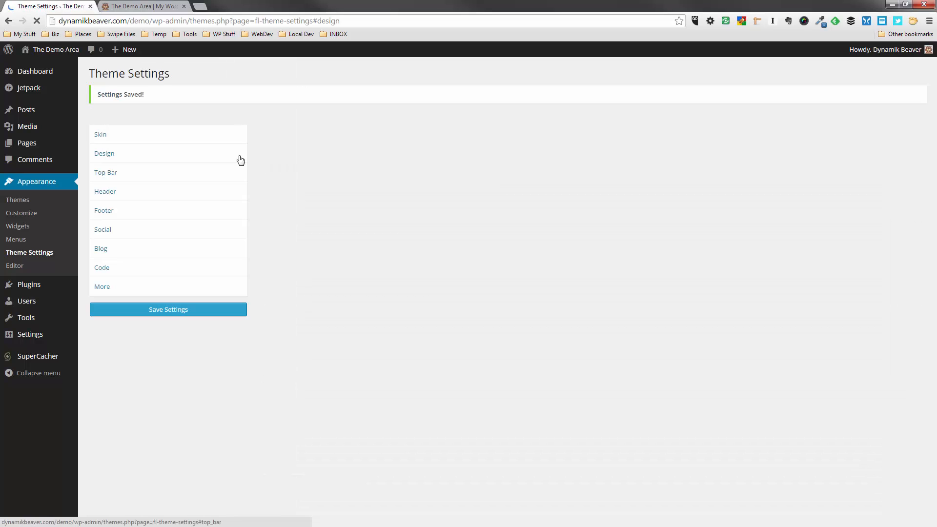
click(146, 7)
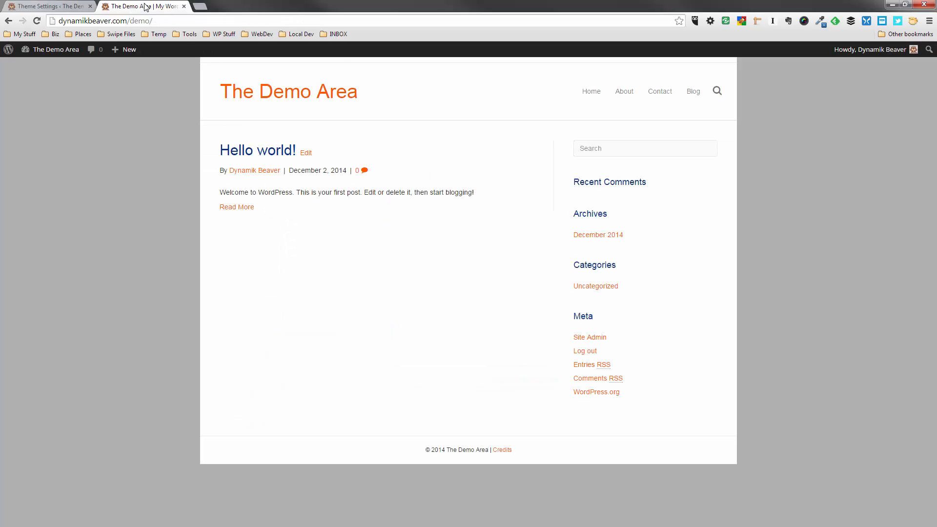
key(F5)
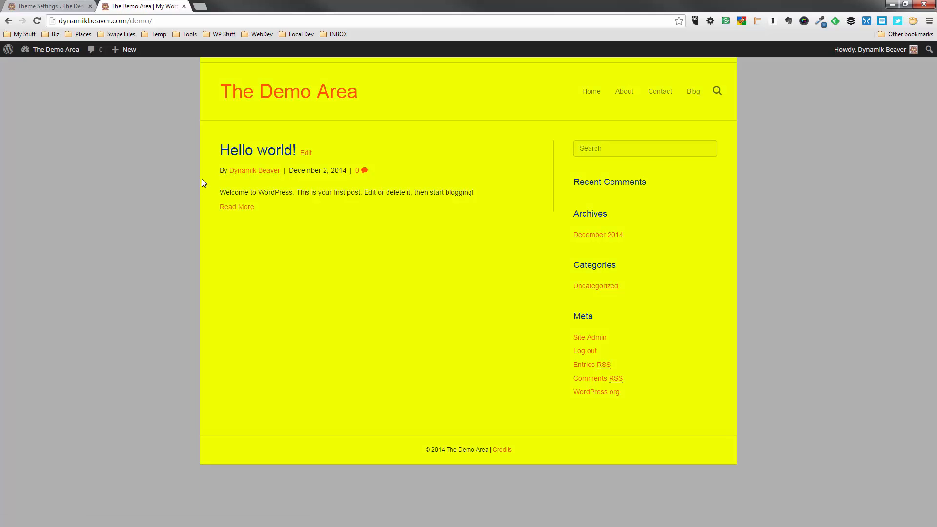
- Set the content background color back to white ffffff, save the settings, and reload the front page
click(44, 7)
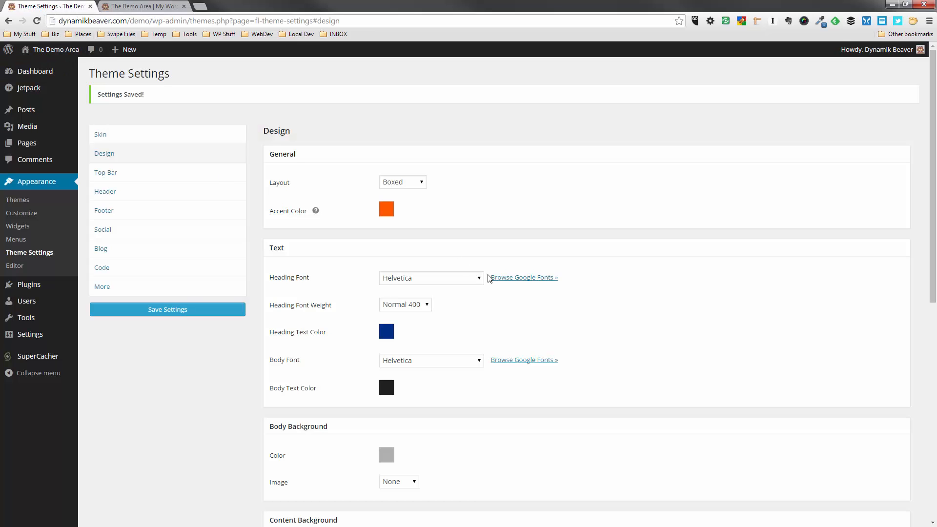
scroll(459, 388, down, 4)
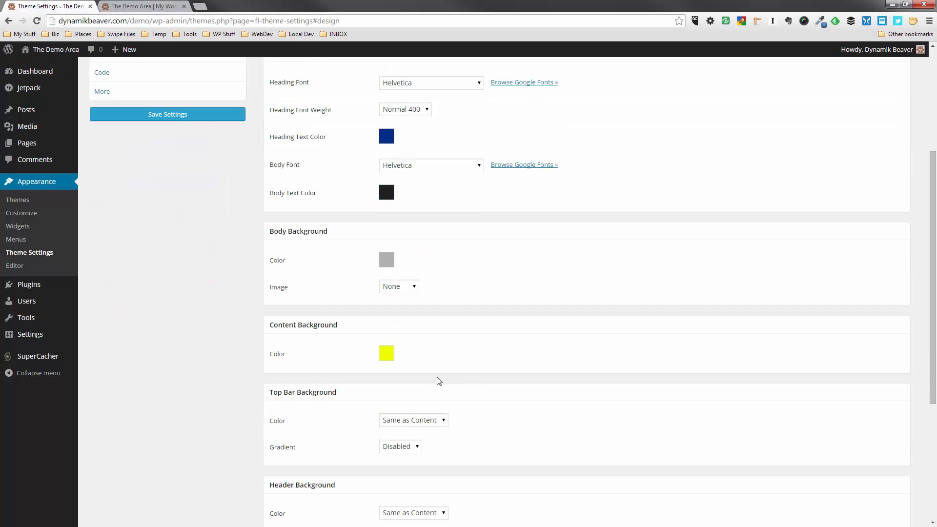
click(384, 358)
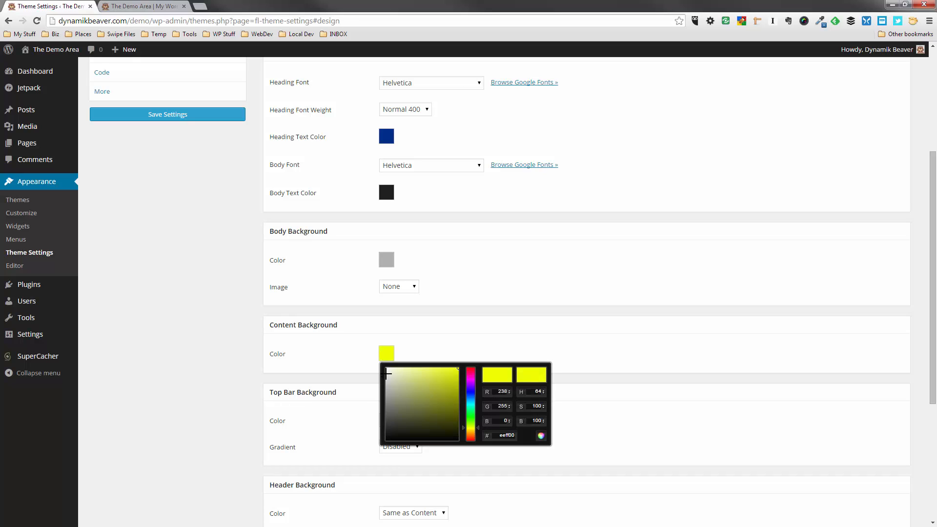
drag(387, 374, 371, 355)
click(505, 262)
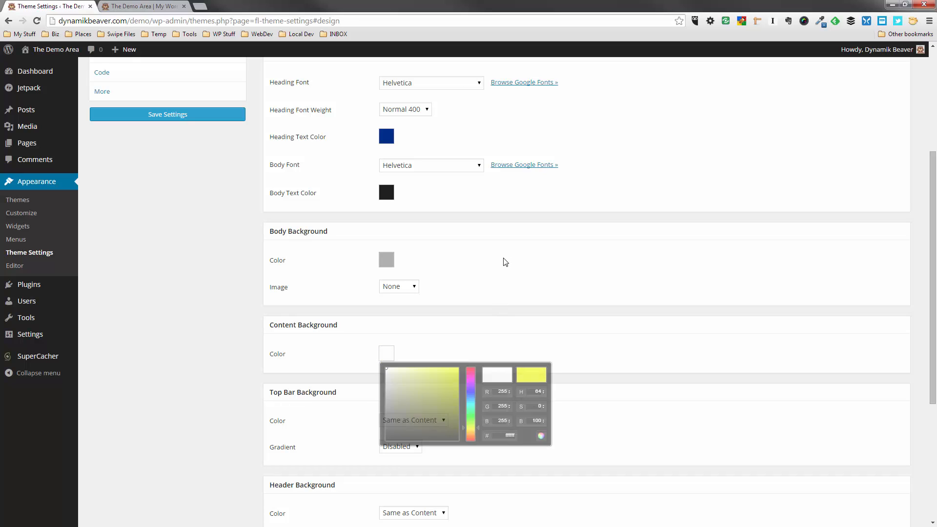
click(210, 116)
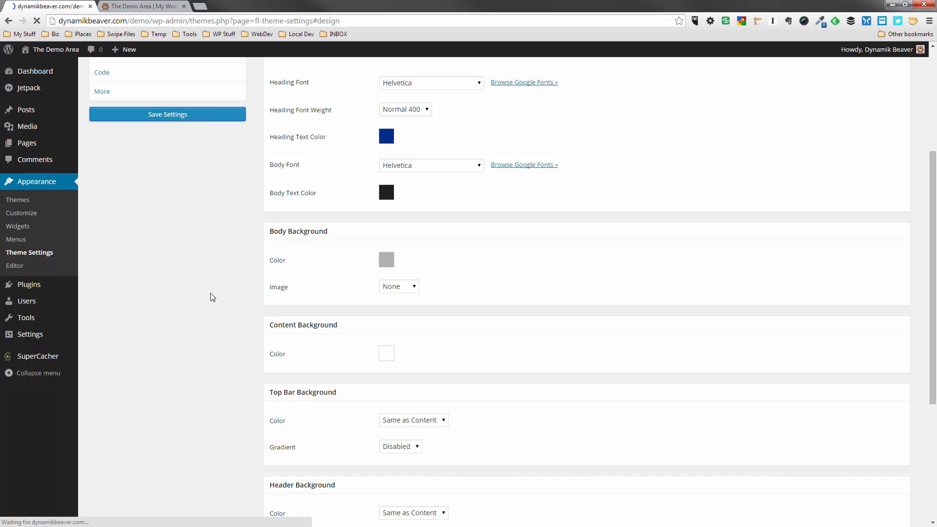
scroll(215, 321, down, 1)
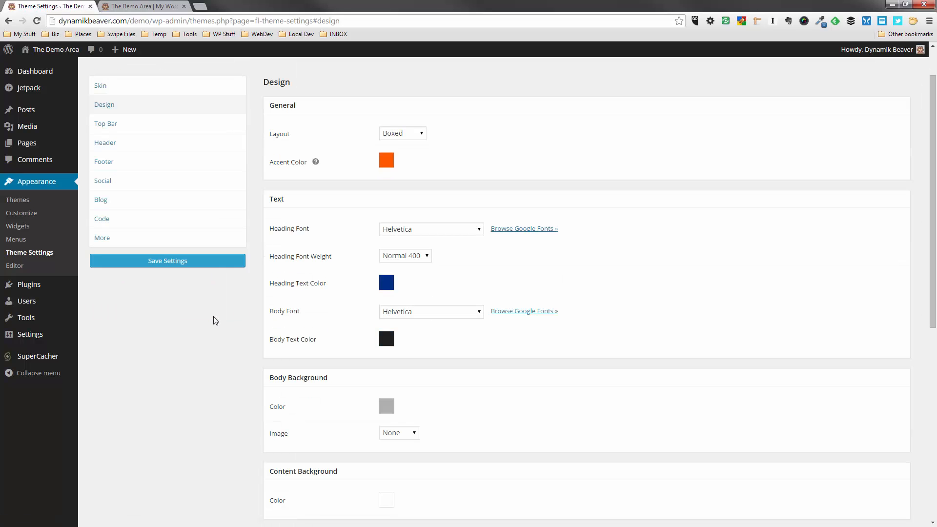
click(159, 6)
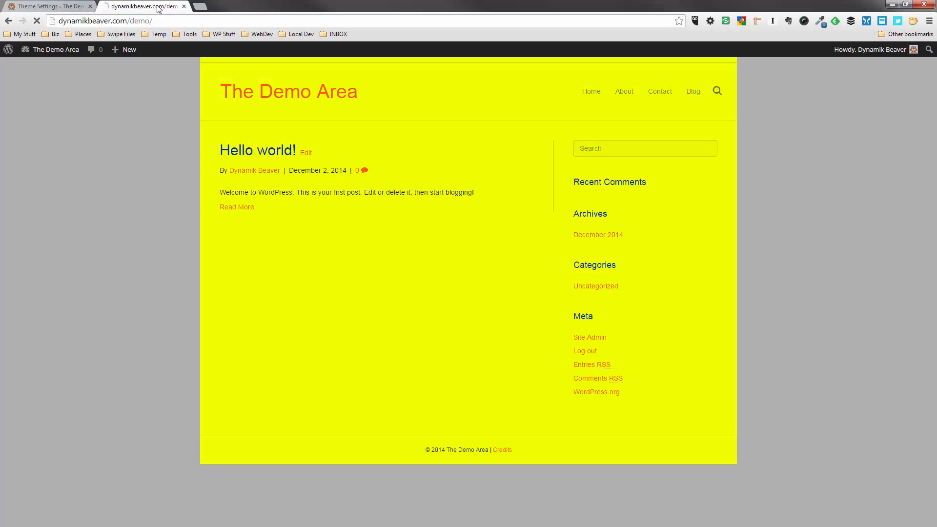
key(F5)
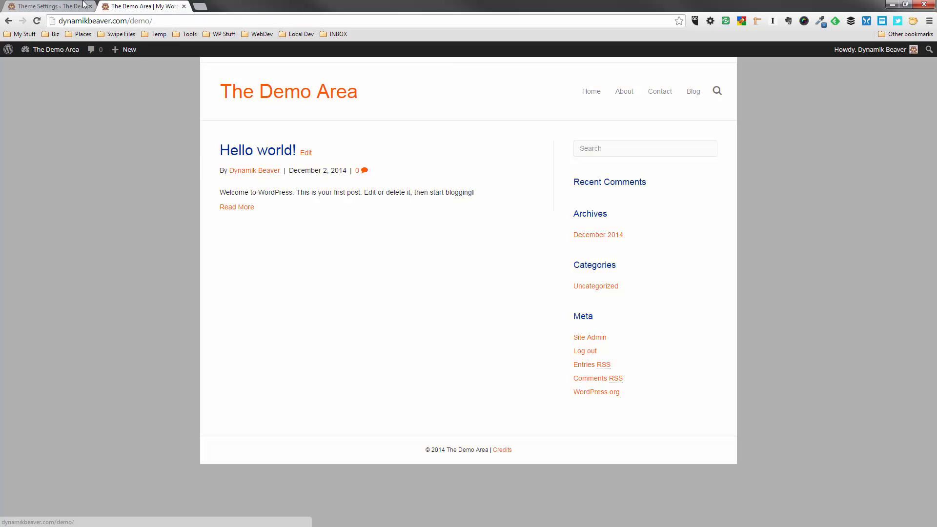
- Compare the Top Bar Background options in the Design settings with the top of the front page
click(54, 6)
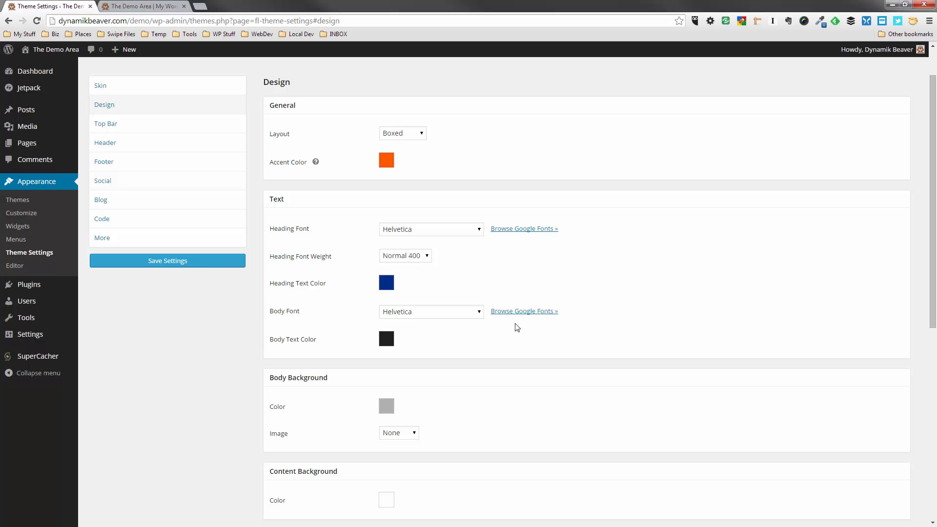
scroll(516, 330, down, 4)
scroll(514, 332, down, 1)
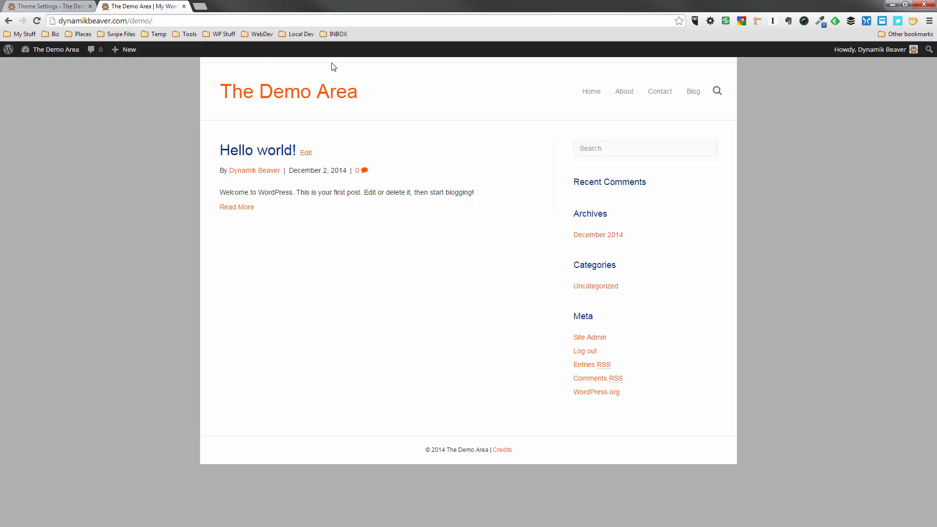
- Set the header background color in the Design settings to Custom and pick a medium gray
click(48, 6)
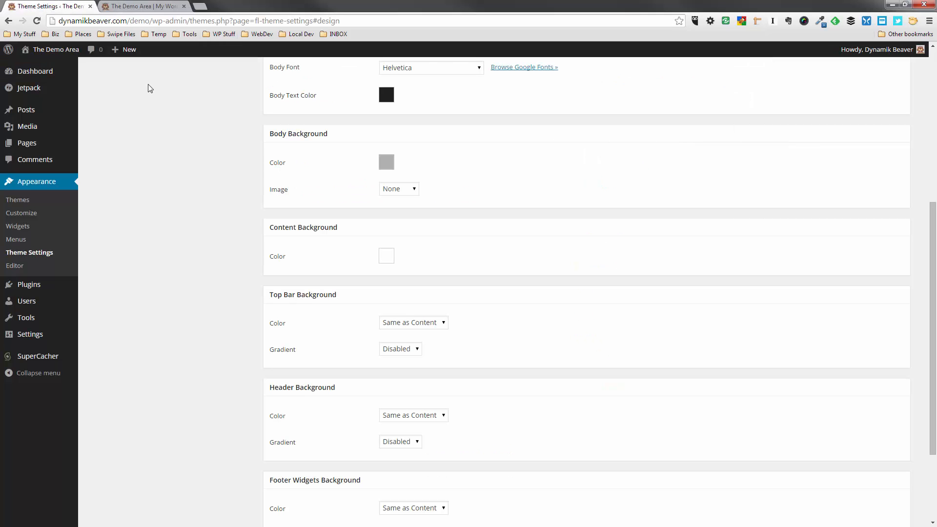
click(428, 421)
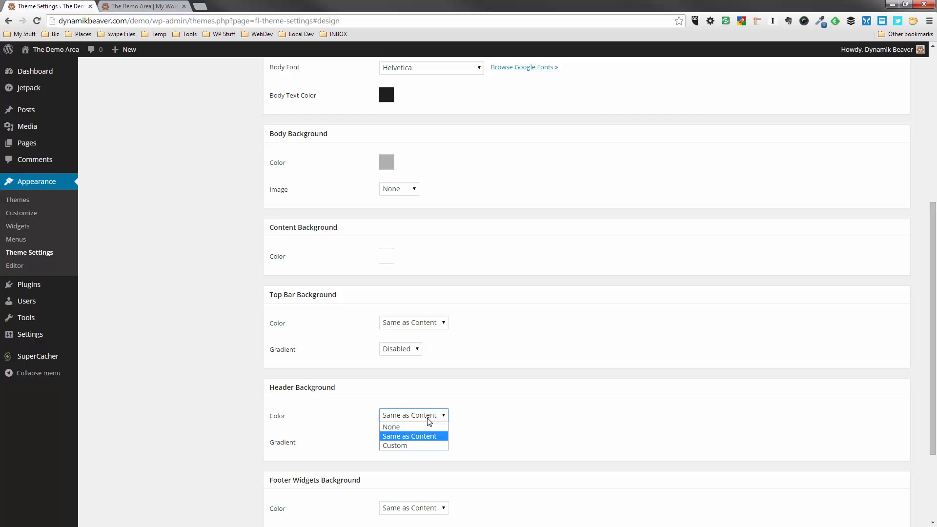
click(412, 446)
scroll(465, 439, down, 2)
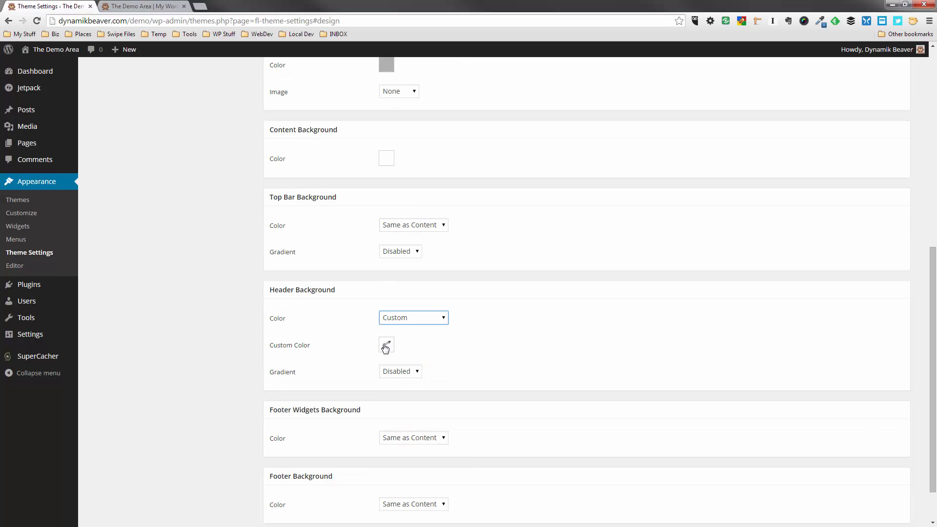
click(386, 347)
drag(391, 364, 377, 384)
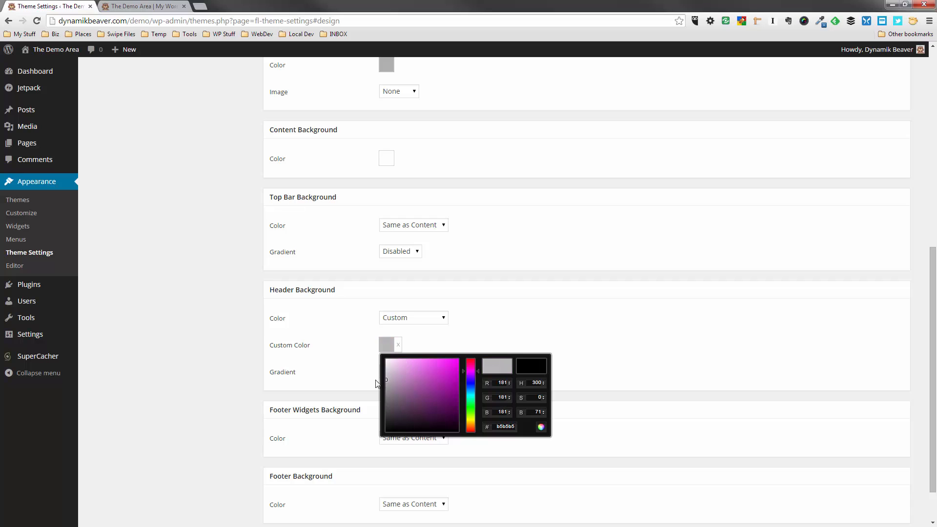
click(494, 312)
scroll(195, 174, up, 1)
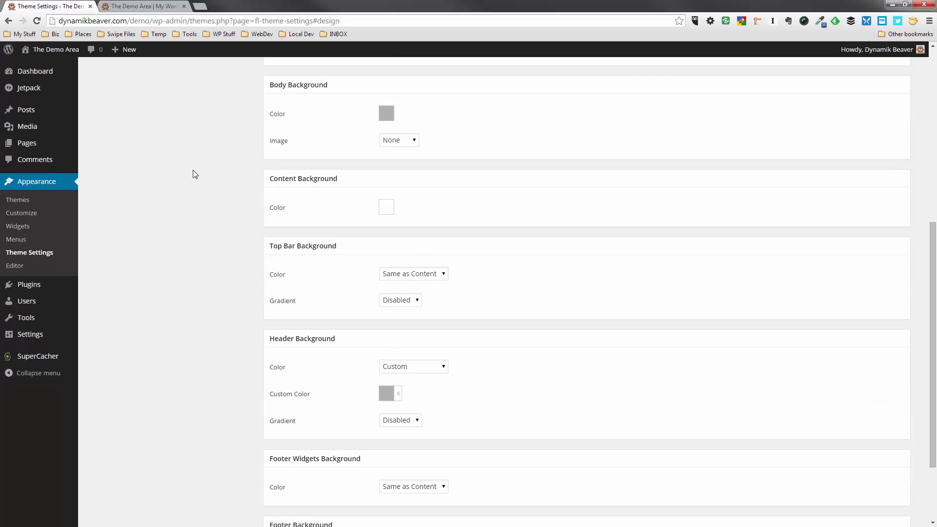
- Save the custom header background and reload the front page to check the header
scroll(195, 175, up, 3)
click(168, 116)
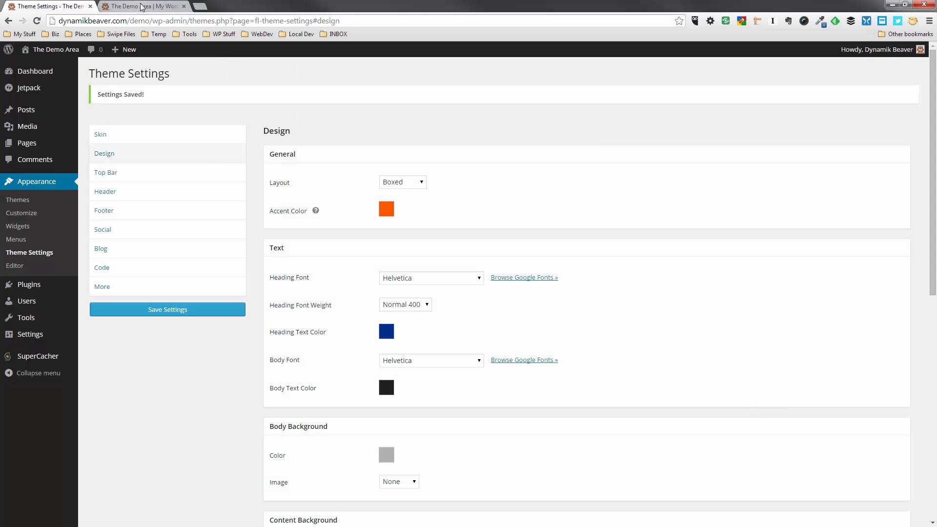
click(142, 7)
key(F5)
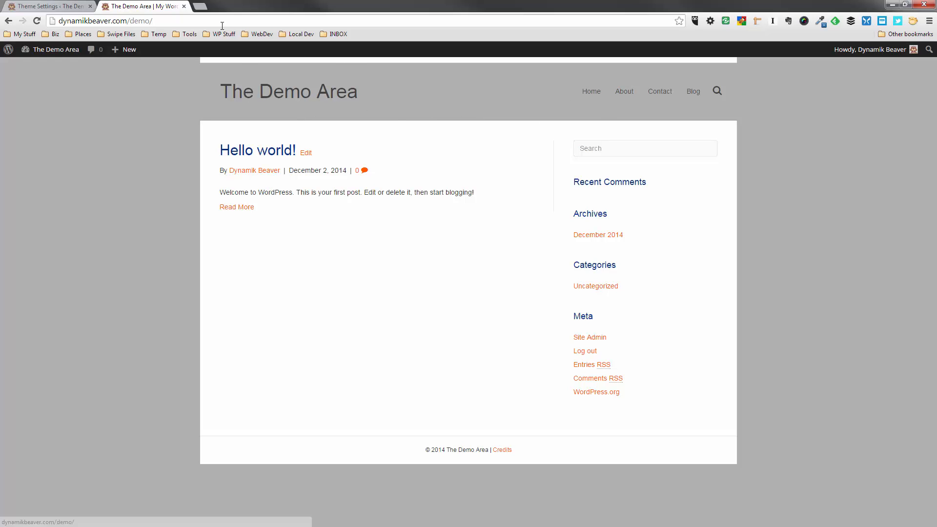
- Set the top bar background color in the Design settings to Custom, keeping the dark default swatch
click(47, 6)
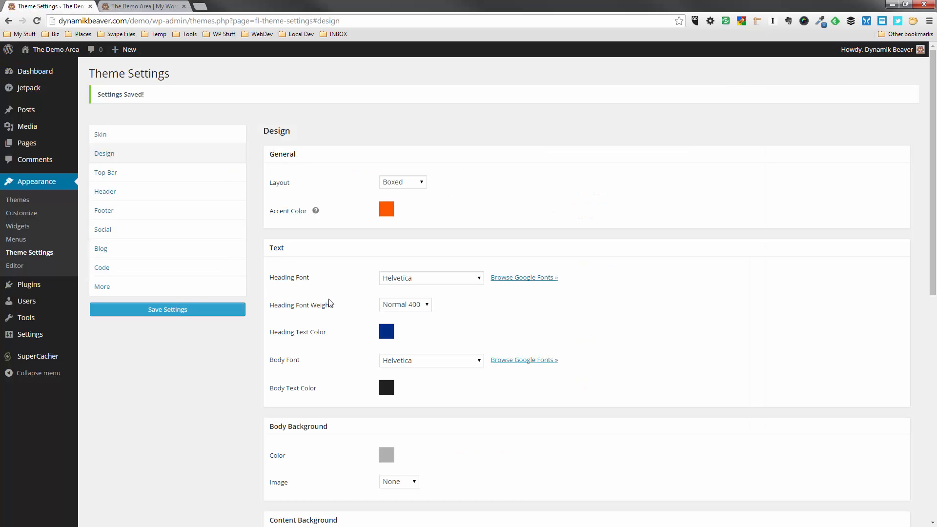
scroll(326, 308, down, 2)
scroll(323, 314, down, 3)
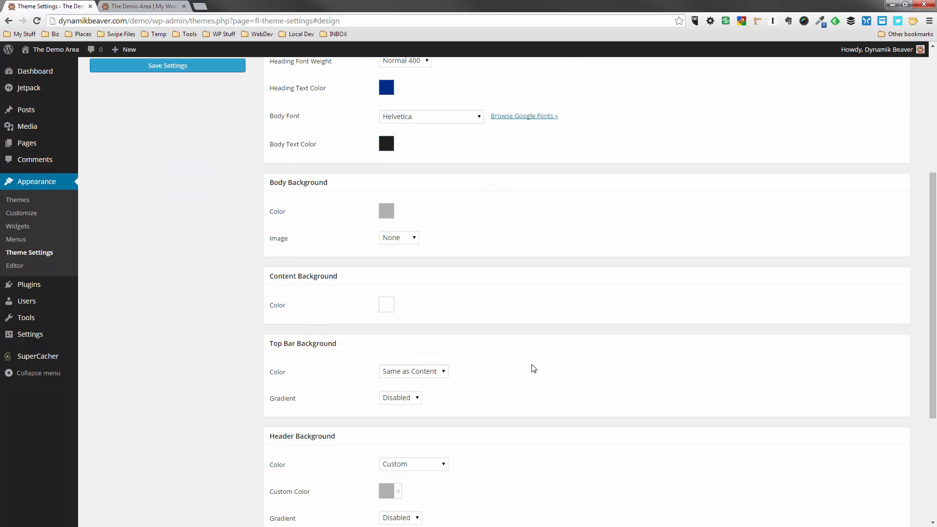
scroll(326, 353, down, 1)
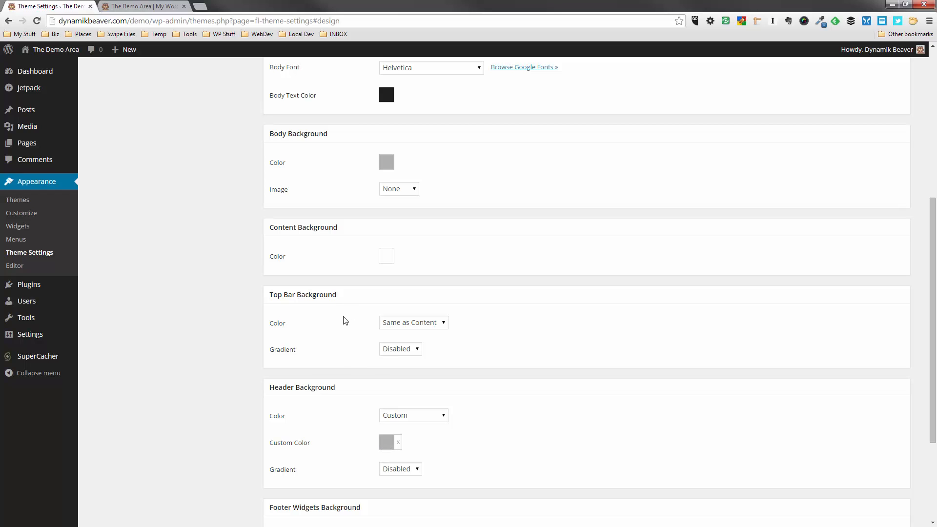
click(418, 326)
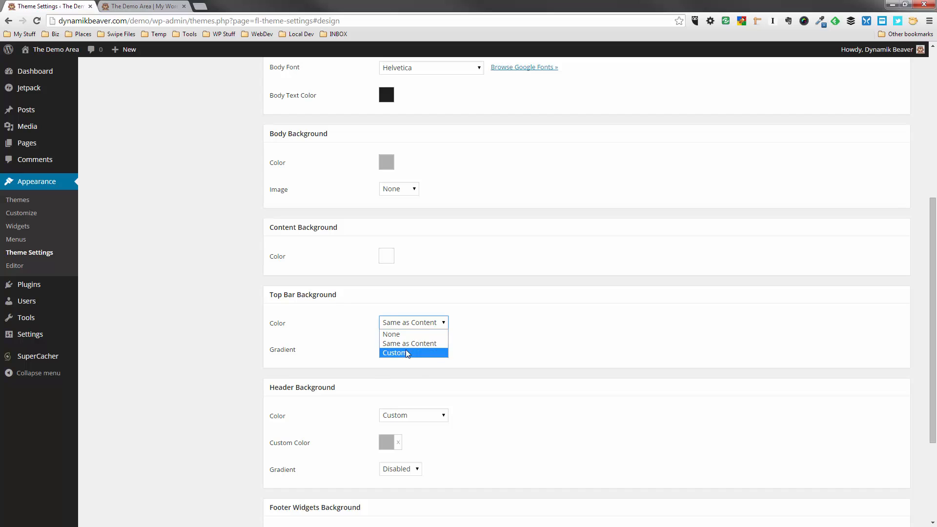
click(409, 353)
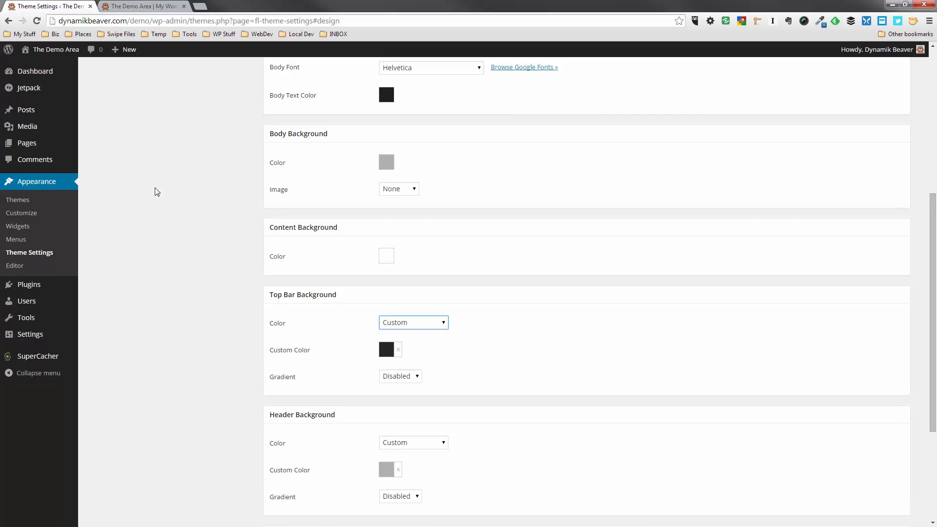
- Save the custom top bar background and reload the front page to check the top bar
scroll(156, 191, up, 4)
click(171, 218)
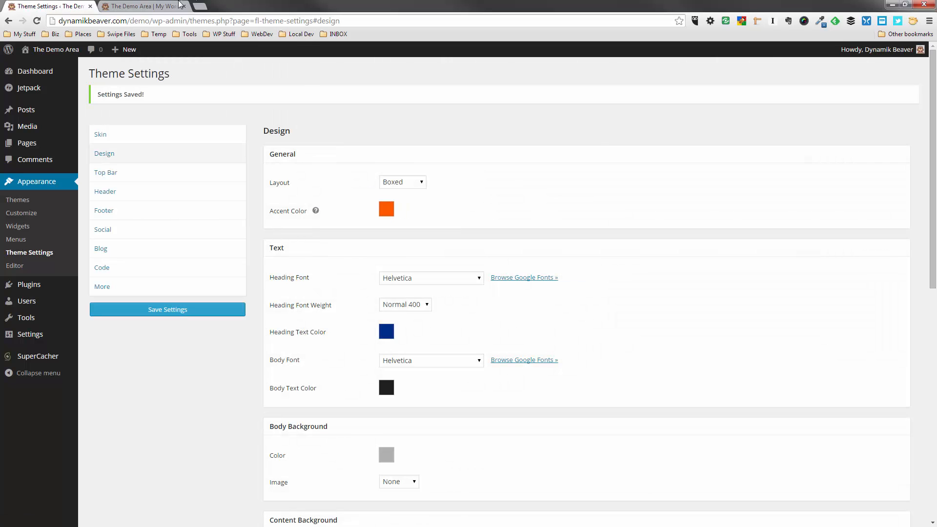
click(179, 5)
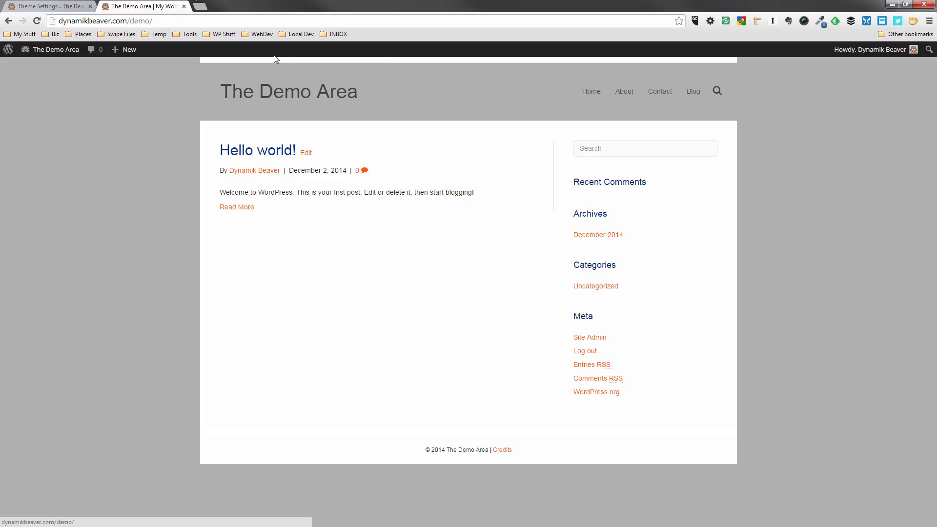
key(F5)
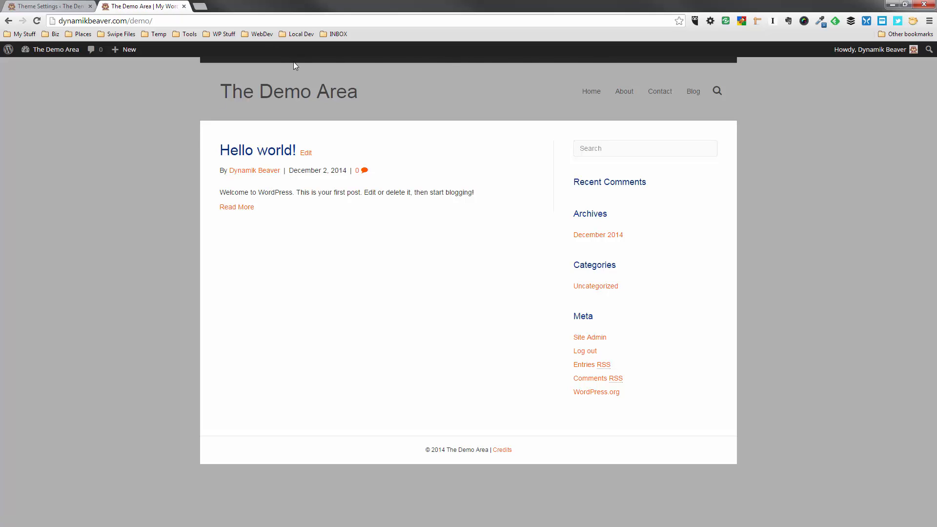
- Set the top bar background color in the Design settings to None
click(44, 7)
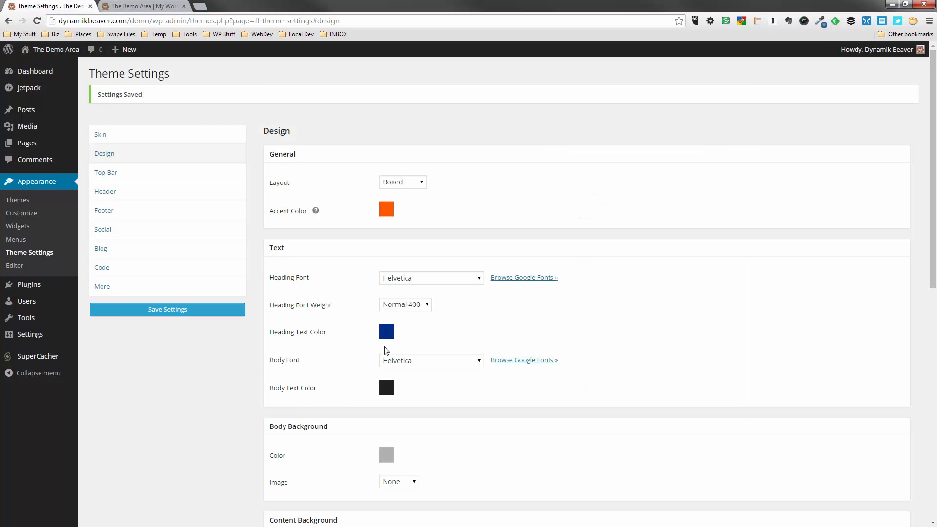
scroll(390, 378, down, 6)
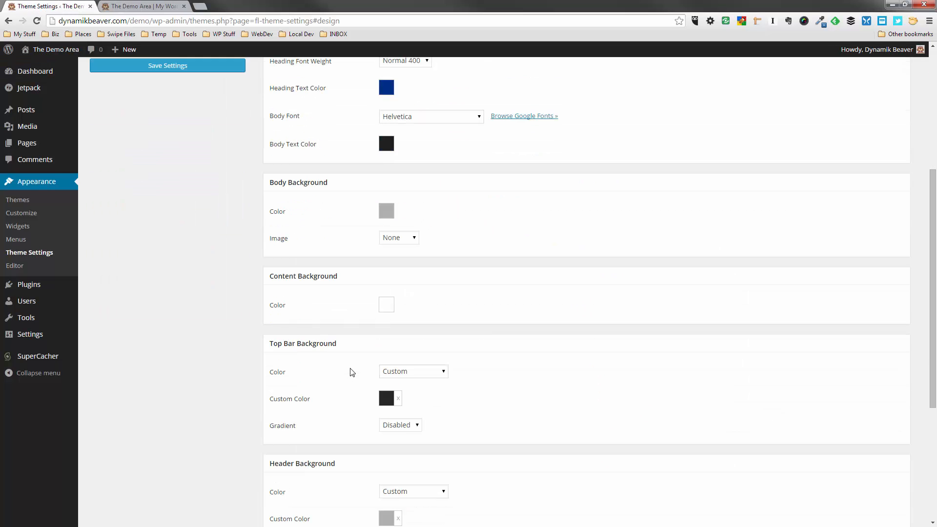
click(431, 324)
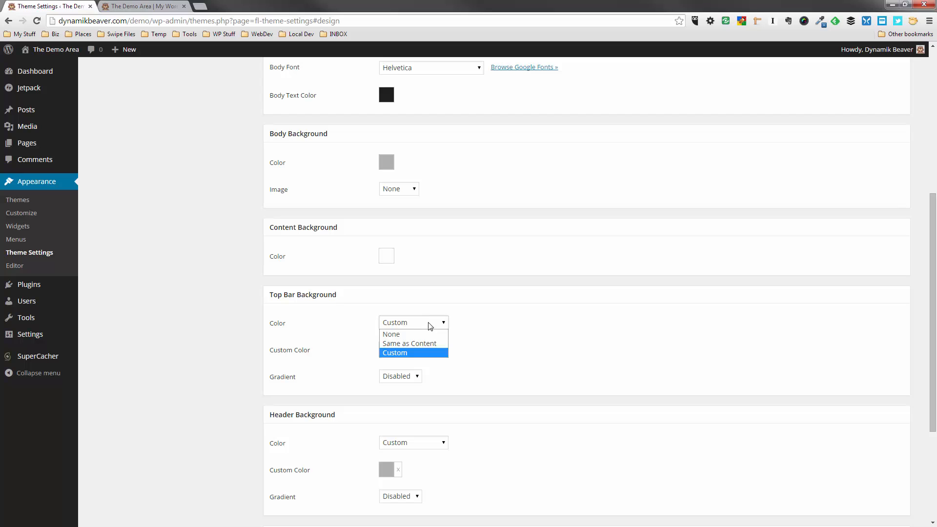
click(422, 333)
click(523, 304)
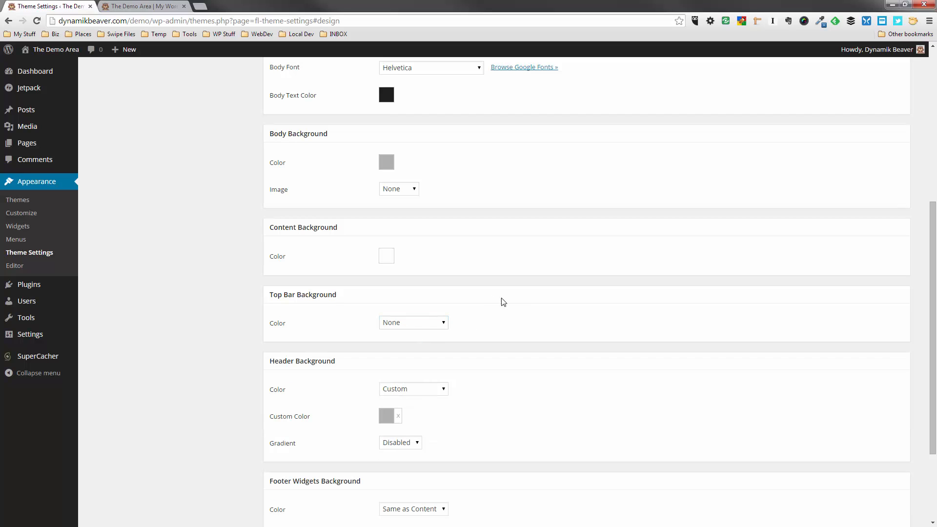
- Save the settings without a top bar background and reload the front page
scroll(210, 215, up, 3)
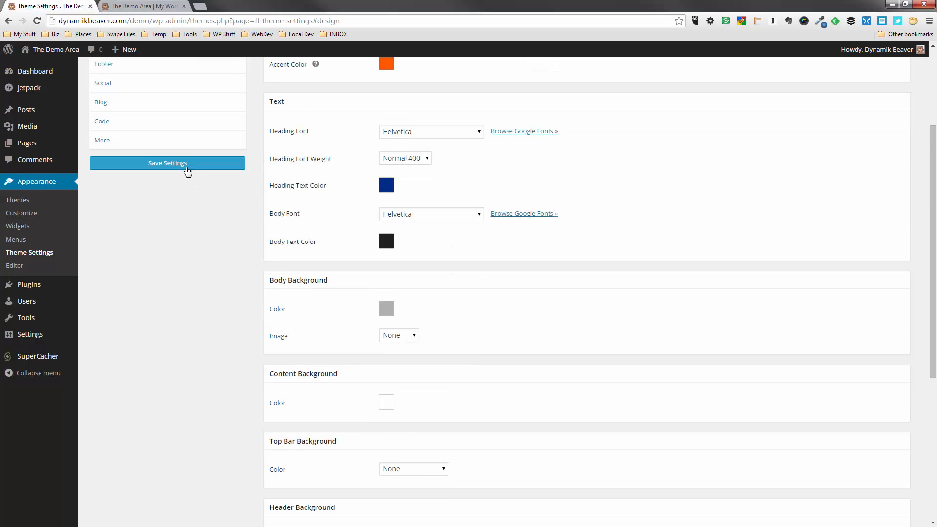
click(188, 166)
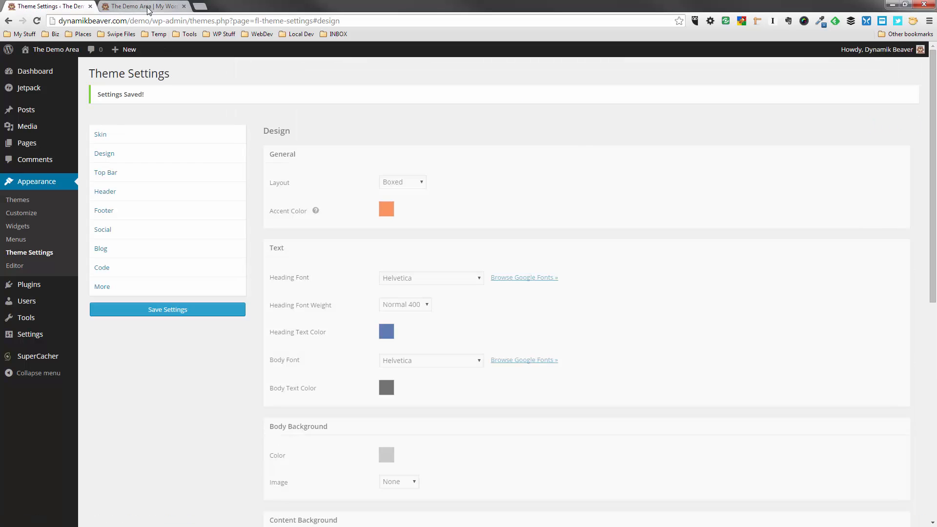
click(147, 7)
key(F5)
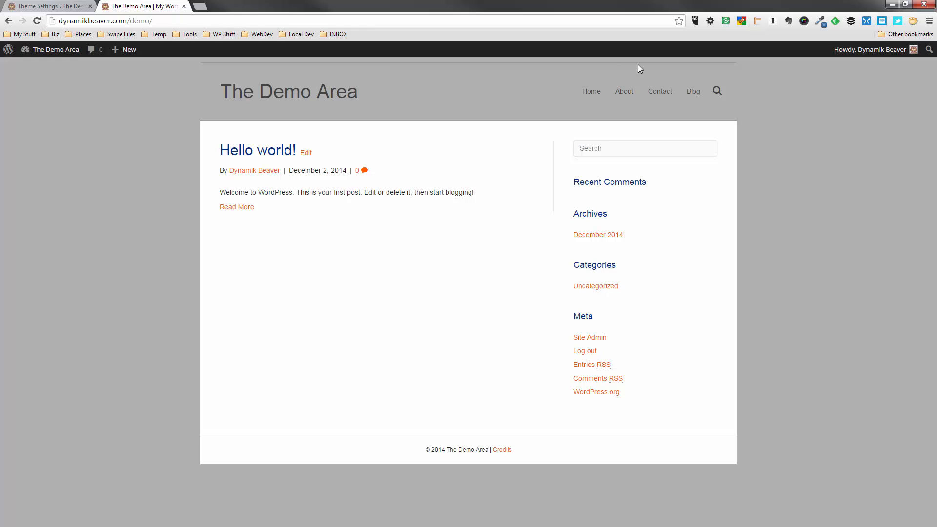
- Change the header's custom background color to white, and switch the header background color to Same as Content
click(66, 7)
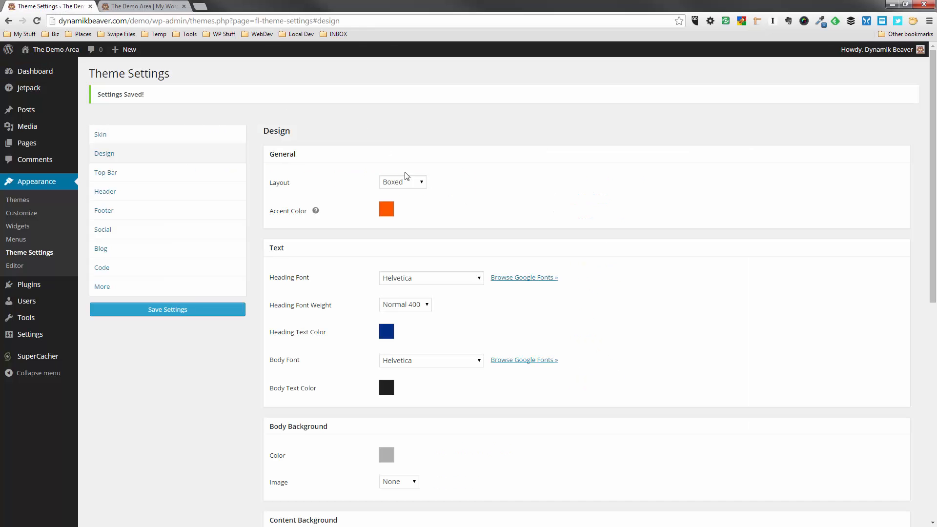
scroll(483, 305, down, 2)
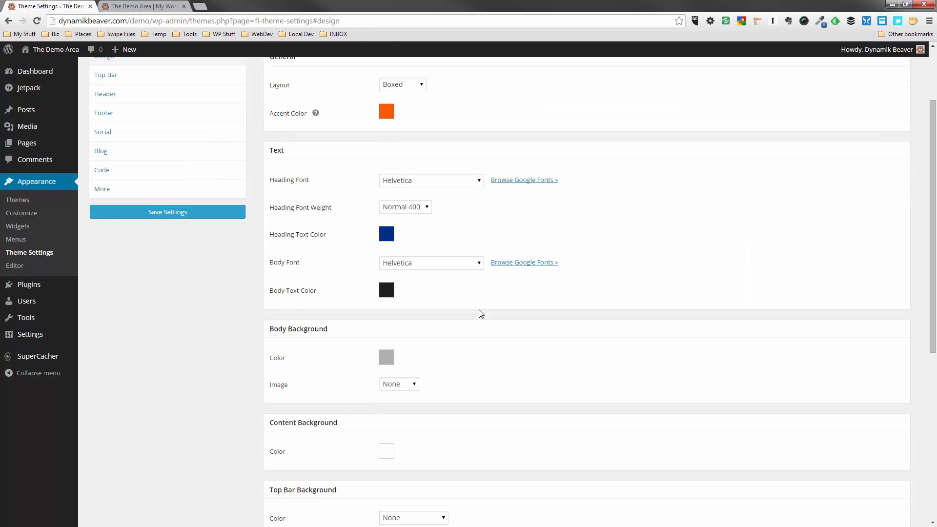
scroll(479, 311, down, 1)
scroll(477, 306, down, 5)
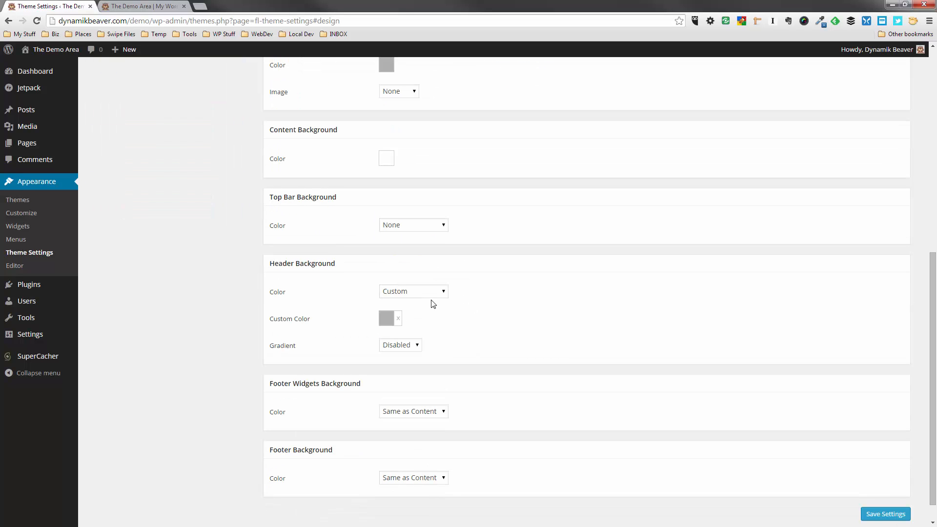
click(390, 319)
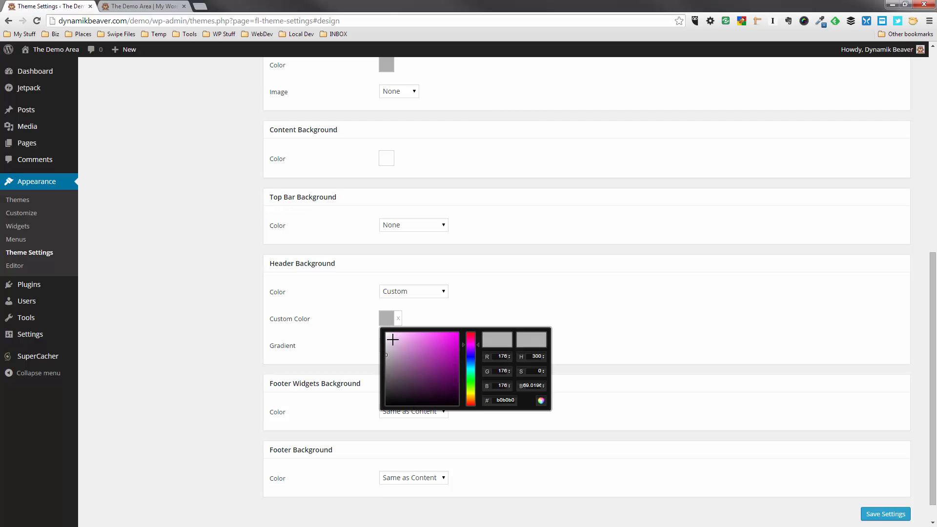
drag(392, 340, 363, 320)
click(497, 291)
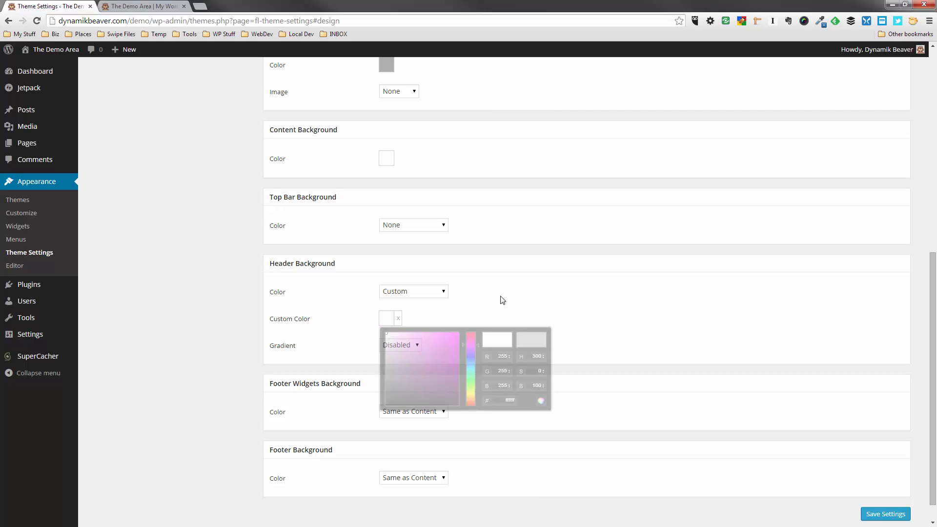
click(432, 299)
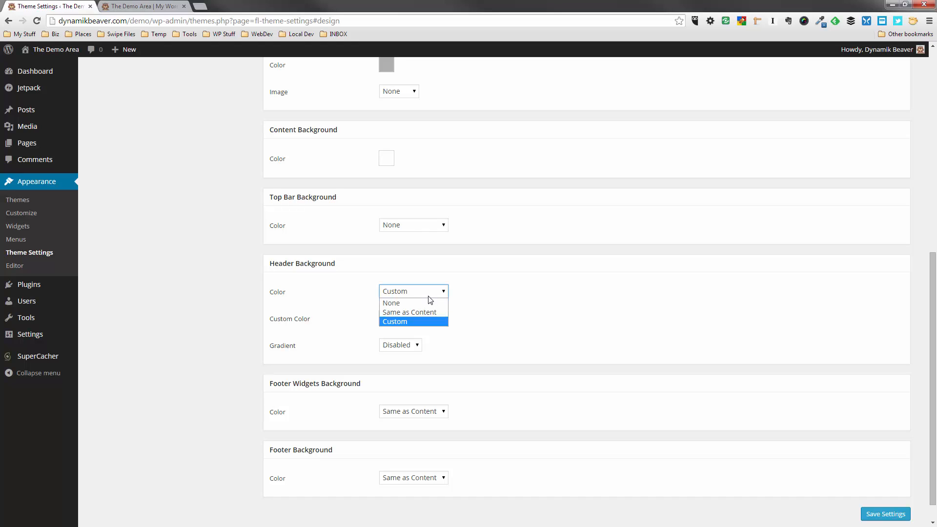
click(424, 312)
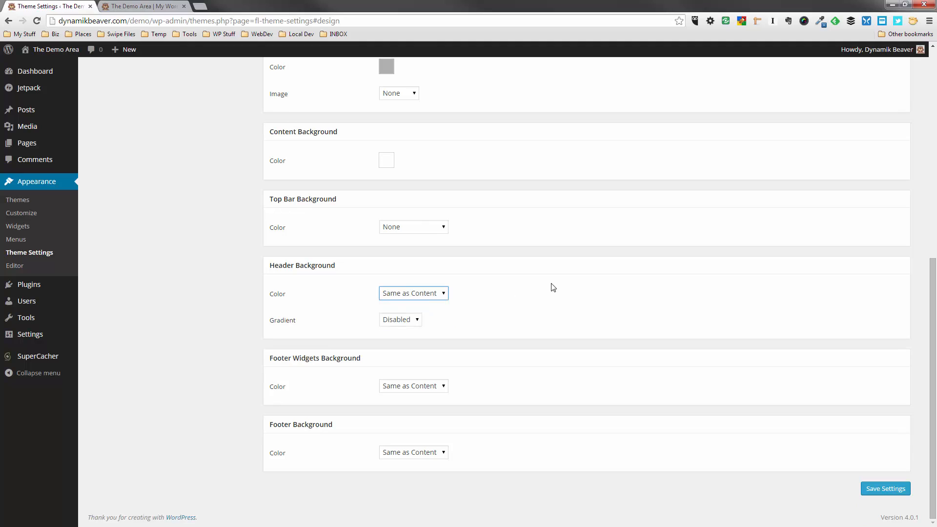
- Set the header background color to Custom, pick a very light gray, and set its gradient to Enabled
click(433, 295)
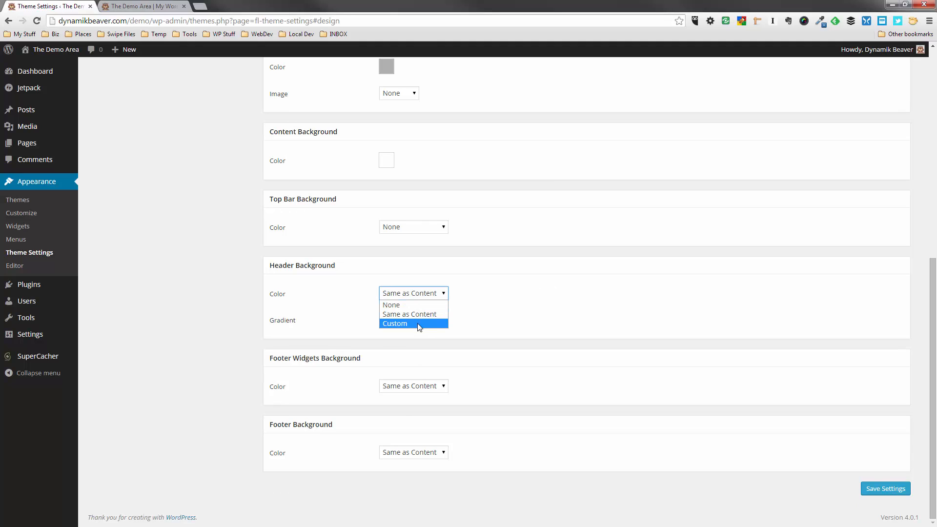
click(419, 324)
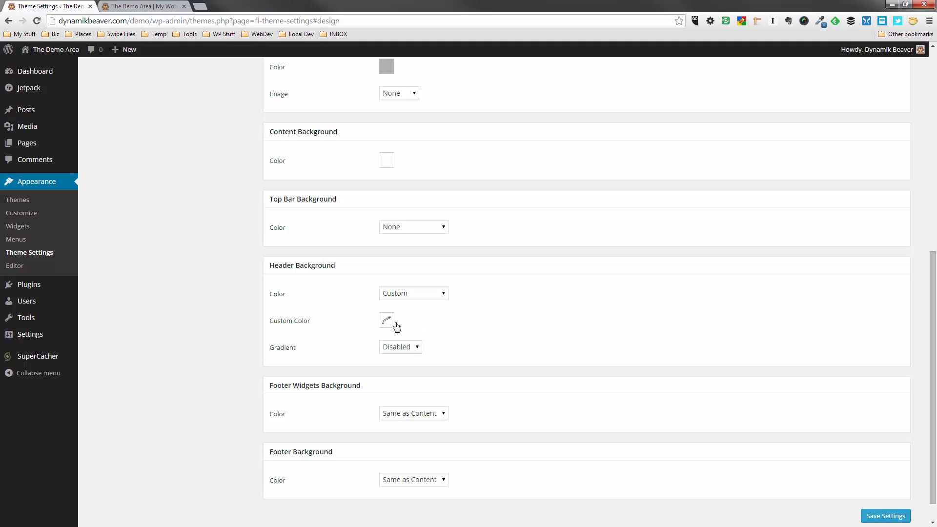
click(386, 320)
click(386, 355)
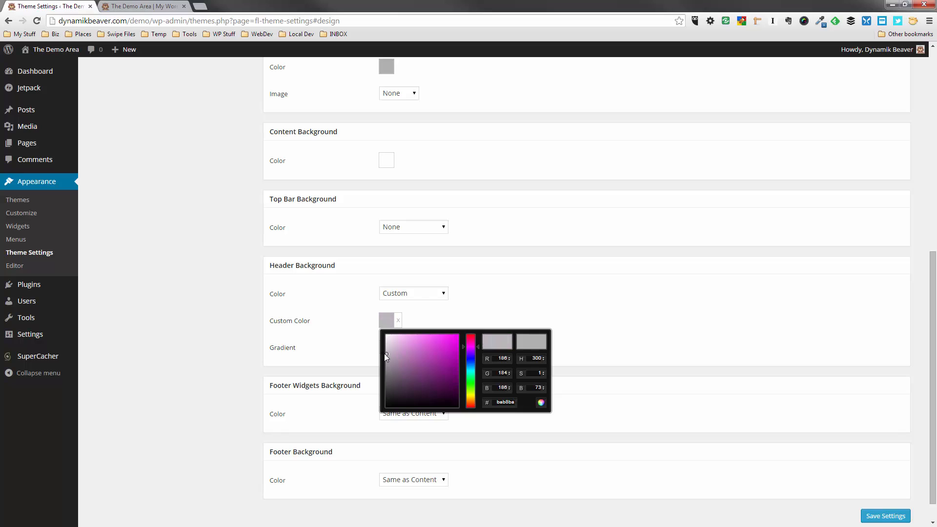
drag(384, 353, 370, 337)
click(512, 302)
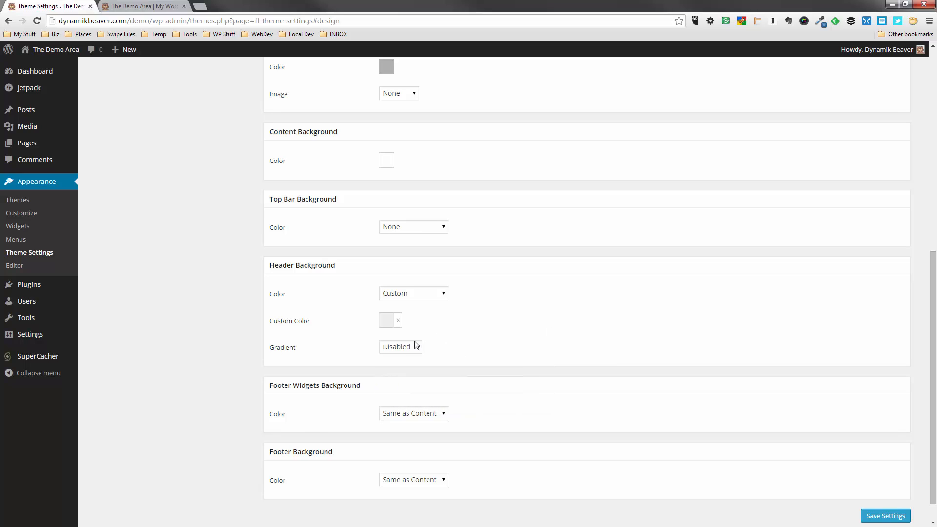
click(414, 347)
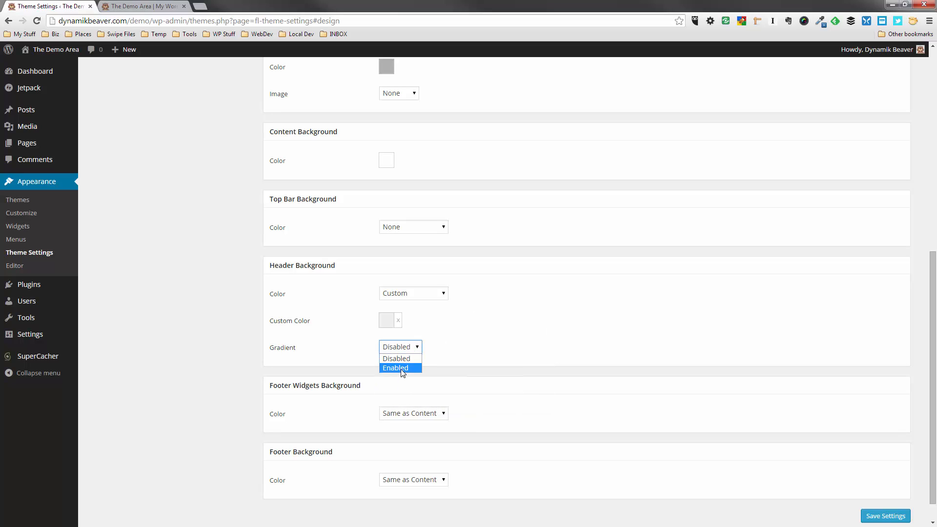
click(403, 368)
- Save the light gray gradient header and reload the front page to check it
scroll(158, 155, up, 3)
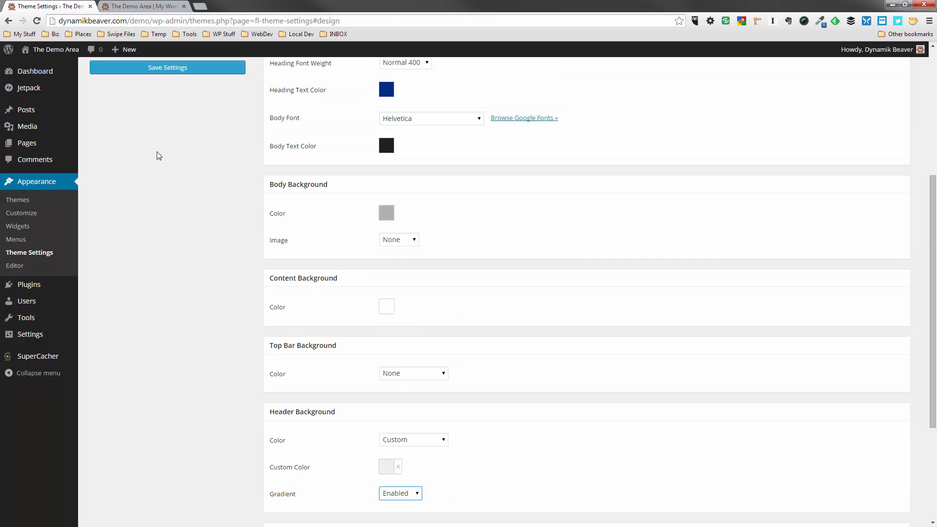
click(159, 72)
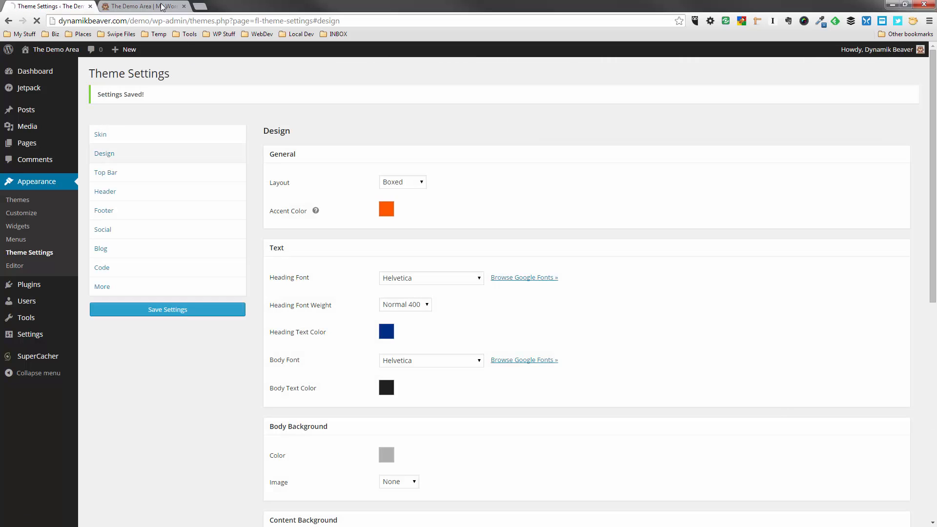
click(163, 6)
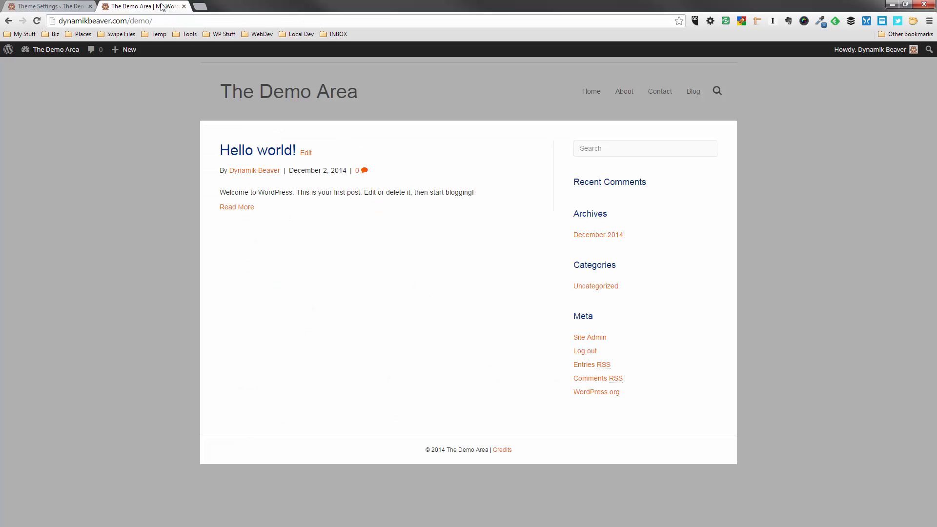
key(F5)
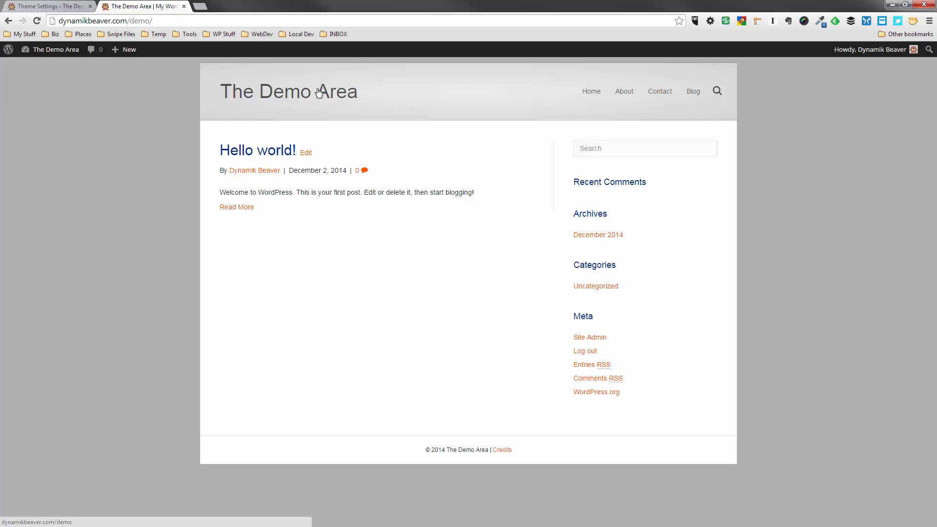
- Review the Footer Widgets Background and Footer Background options in the Design settings and compare them with the front page
click(55, 12)
scroll(359, 326, down, 1)
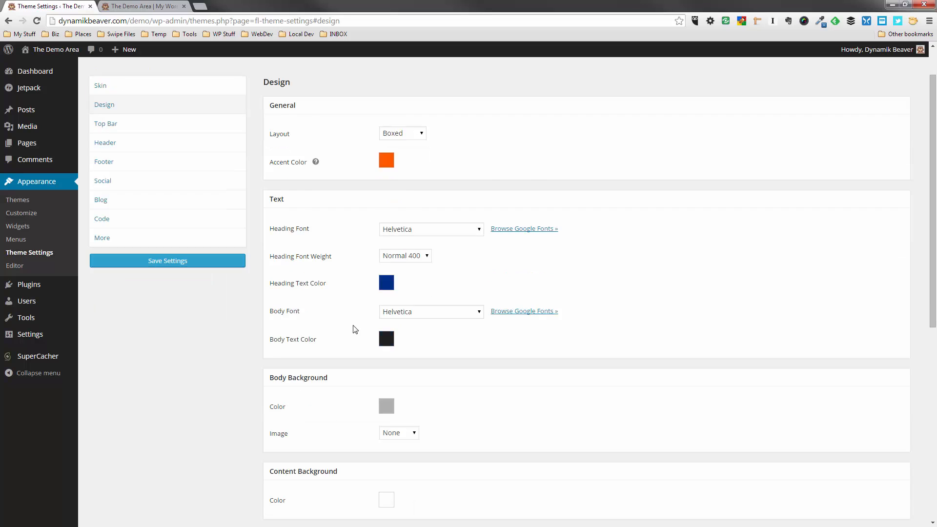
scroll(355, 329, down, 4)
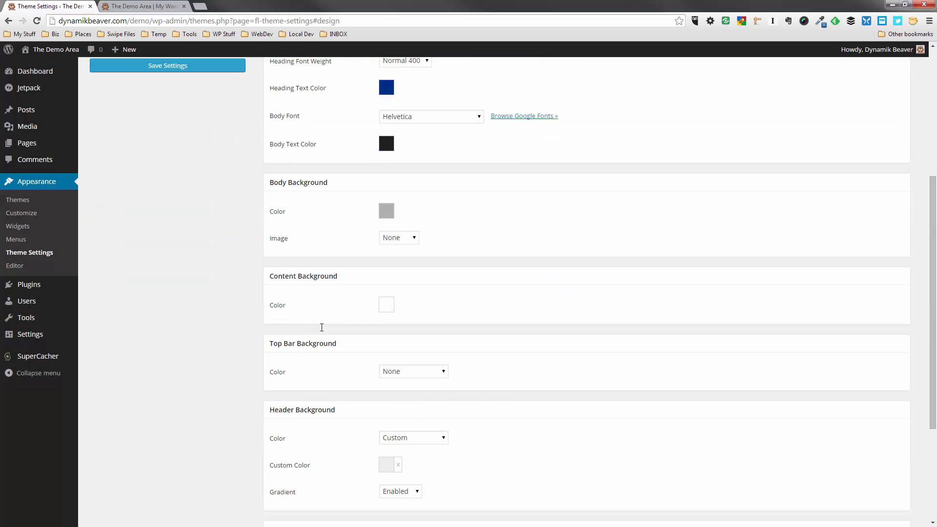
scroll(322, 327, down, 4)
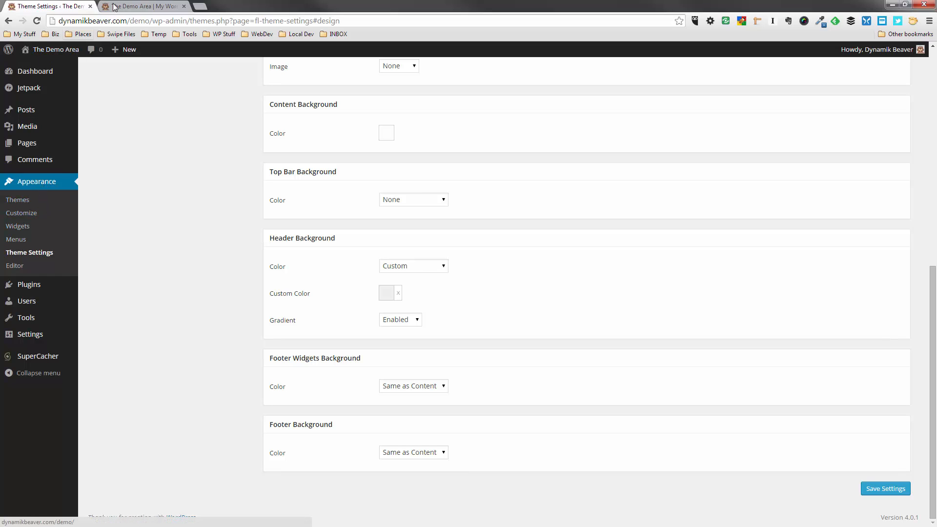
click(139, 6)
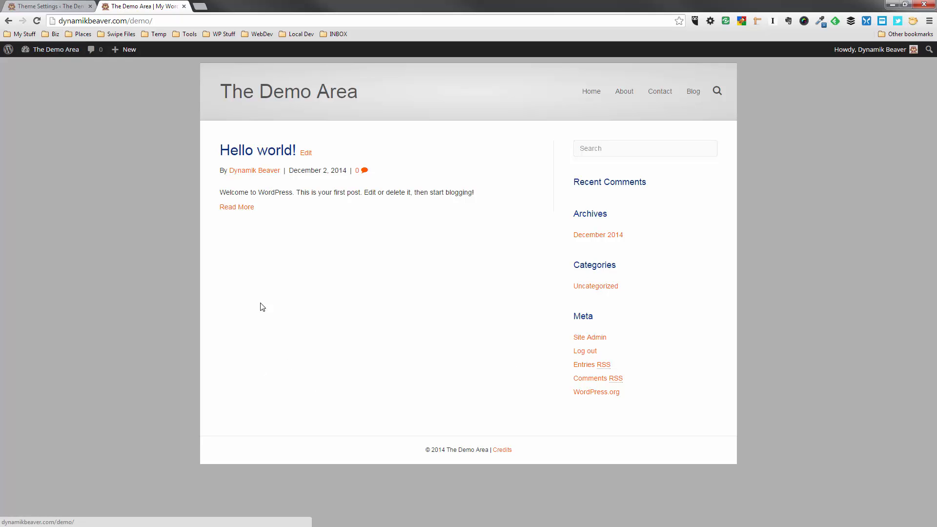
- Add a Calendar widget without a title to Footer Column 2 on the Widgets page and save it
click(45, 6)
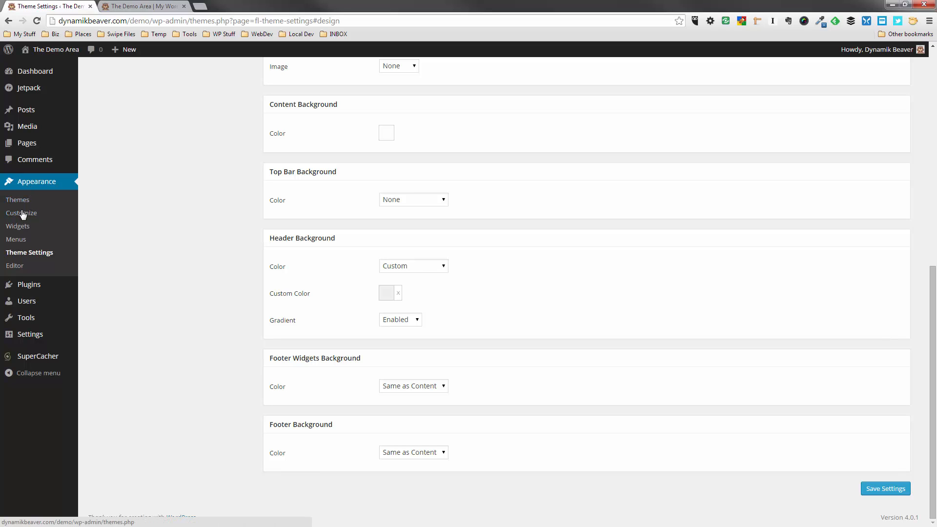
click(20, 227)
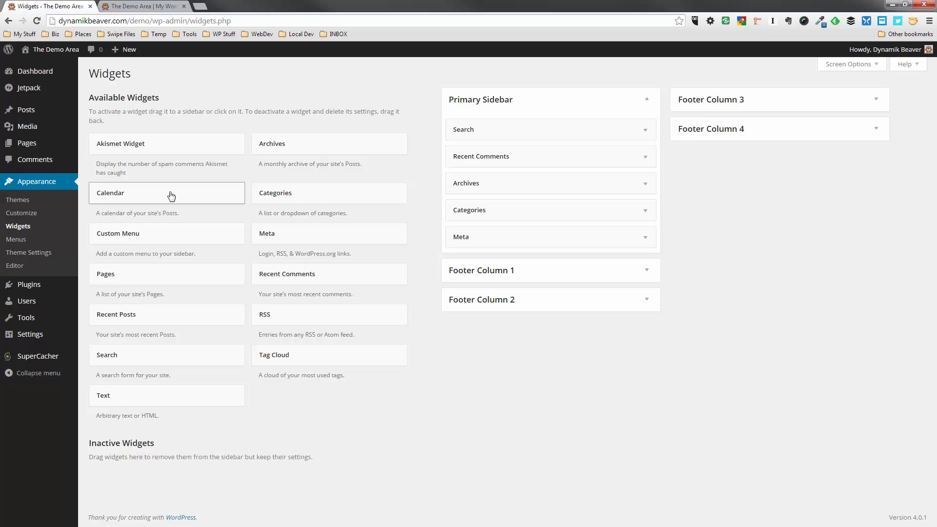
drag(170, 196, 585, 289)
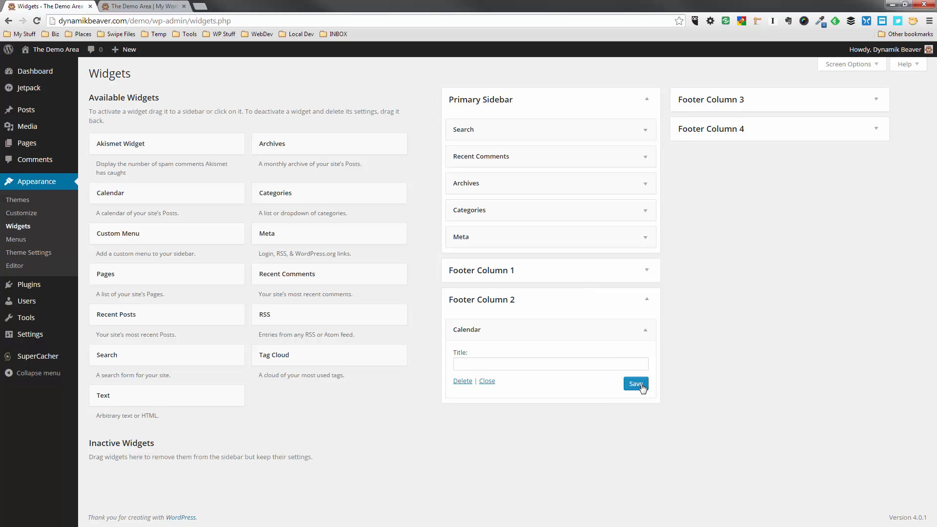
click(642, 385)
- Reload the demo site's front page and examine the calendar in the footer widget area
click(145, 8)
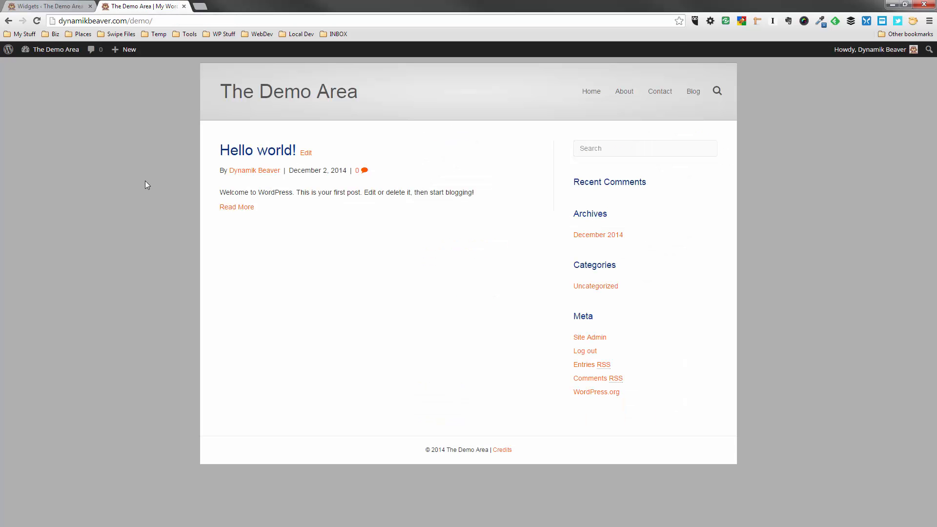
key(F5)
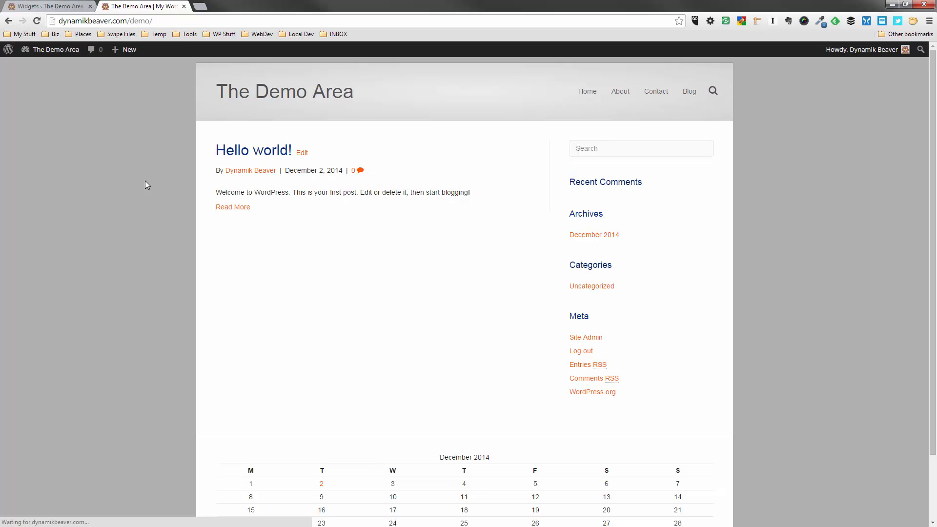
scroll(375, 258, down, 2)
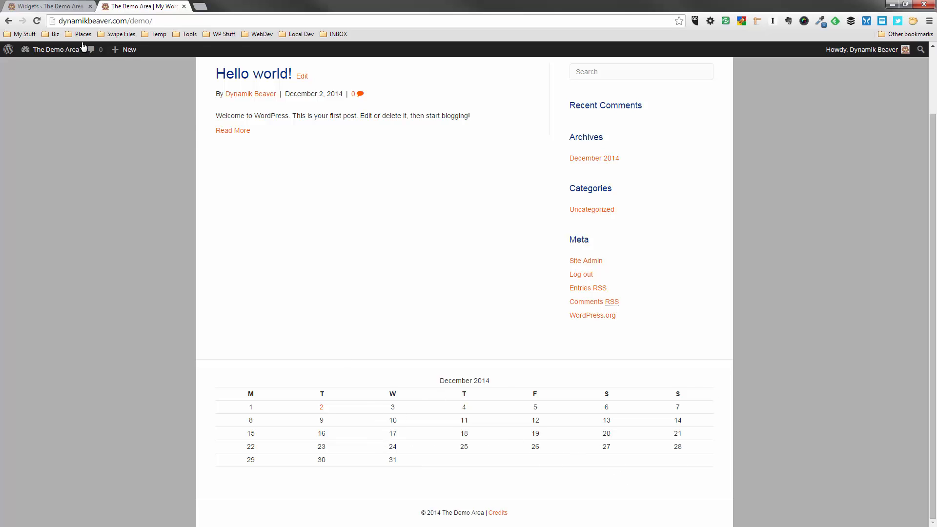
- In the theme's Design settings, set the Footer Widgets Background color to Custom and pick a medium gray
click(59, 9)
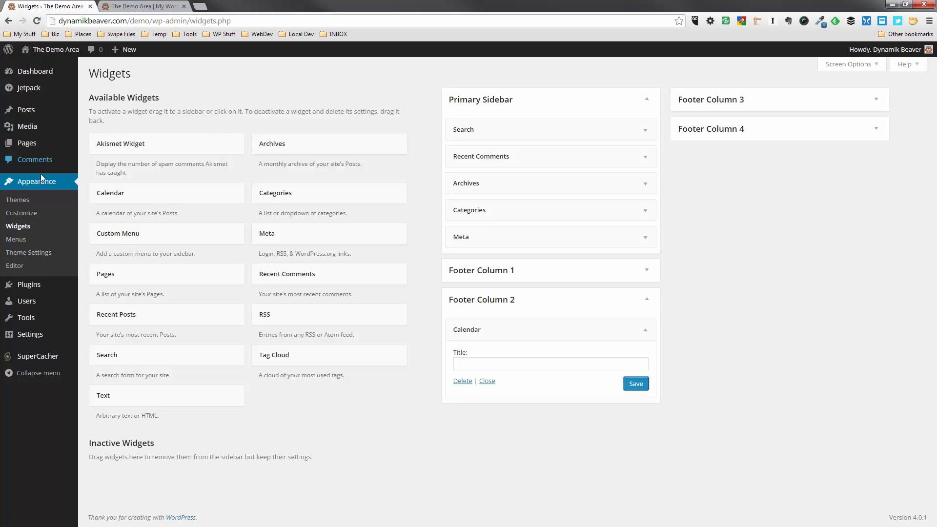
click(36, 253)
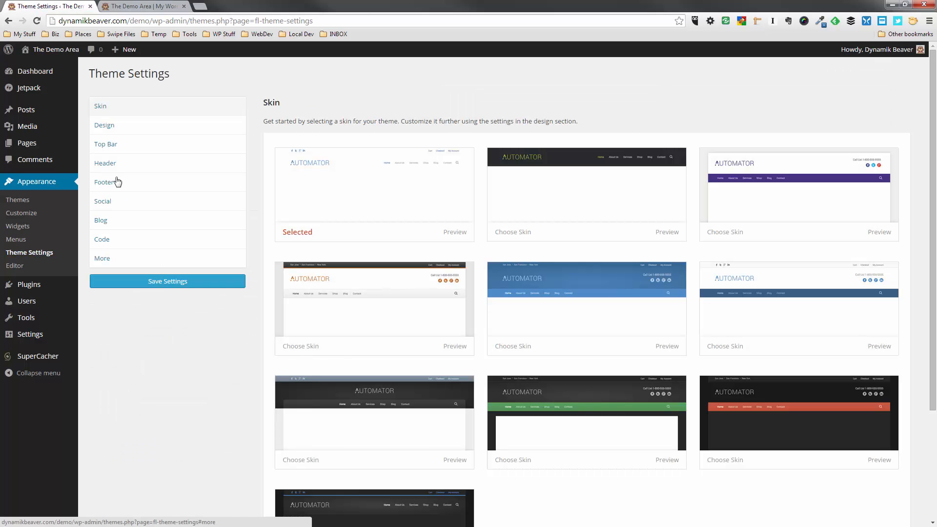
click(124, 127)
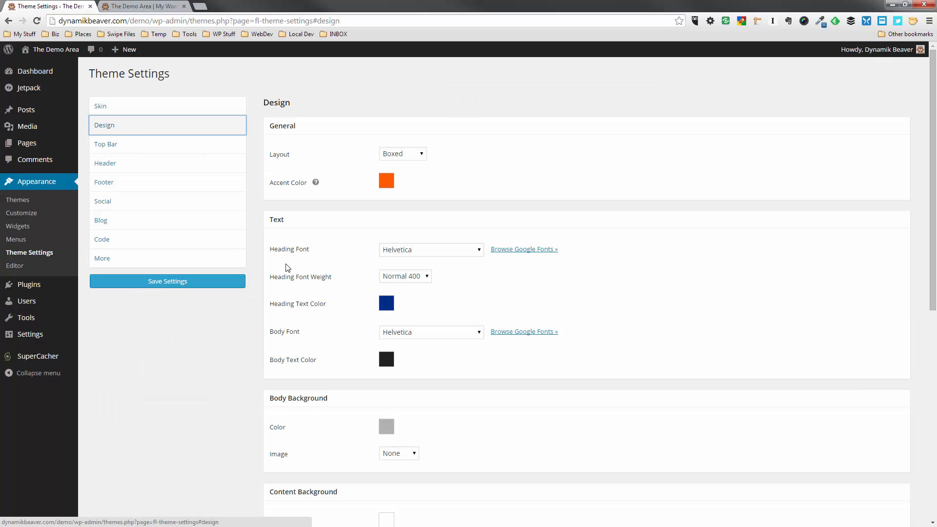
scroll(350, 397, down, 8)
scroll(356, 416, down, 2)
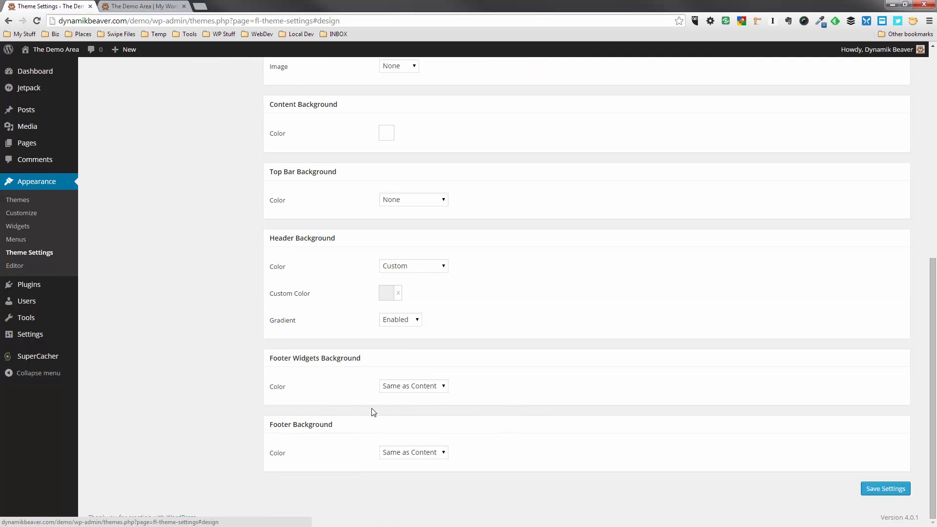
click(435, 386)
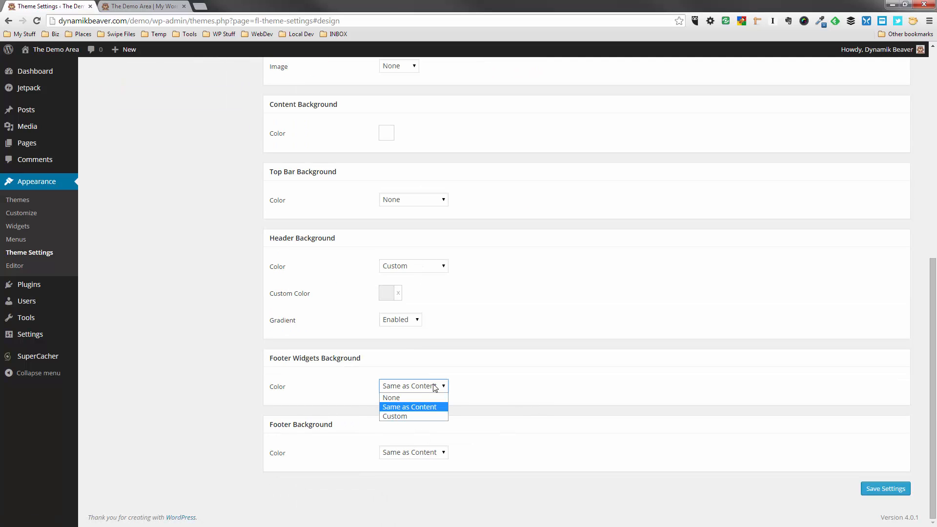
click(412, 417)
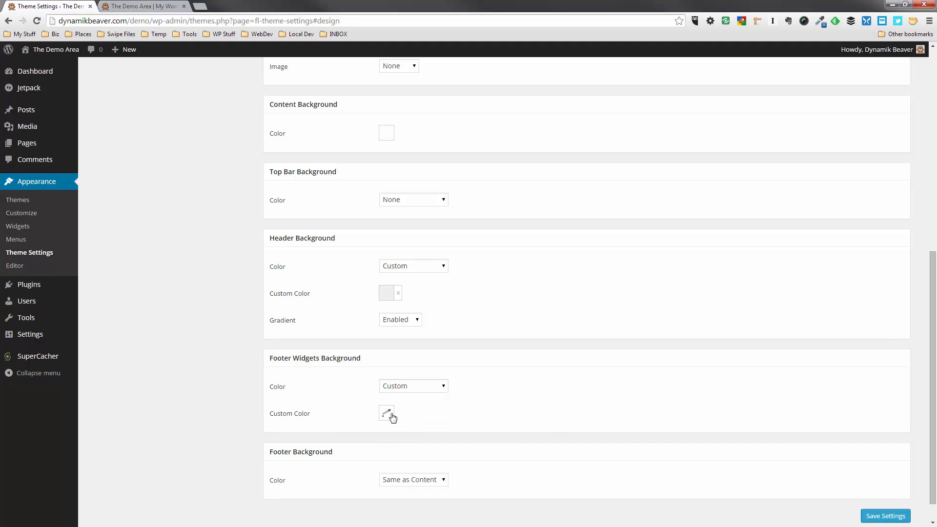
click(388, 414)
drag(391, 442, 379, 456)
click(472, 360)
- Save the gray footer widgets background and reload the front page to check the calendar area
scroll(168, 142, up, 4)
click(169, 90)
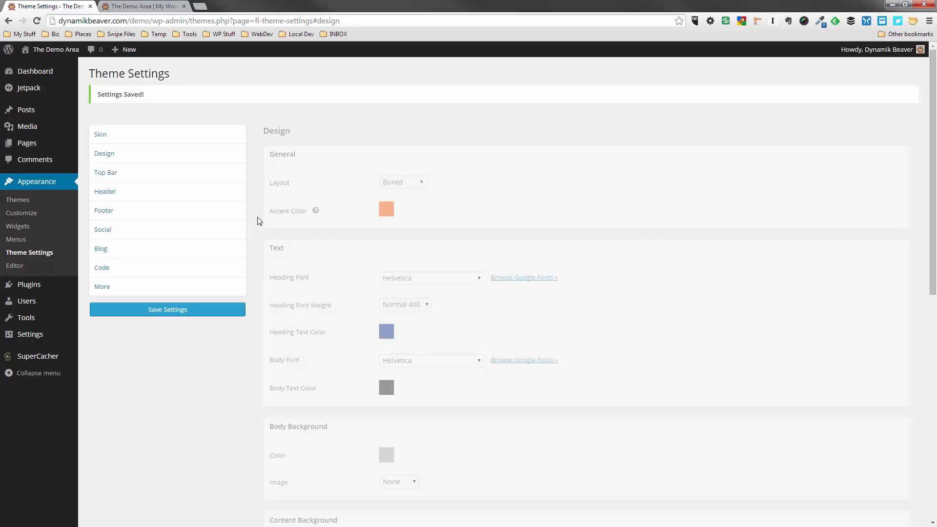
click(138, 6)
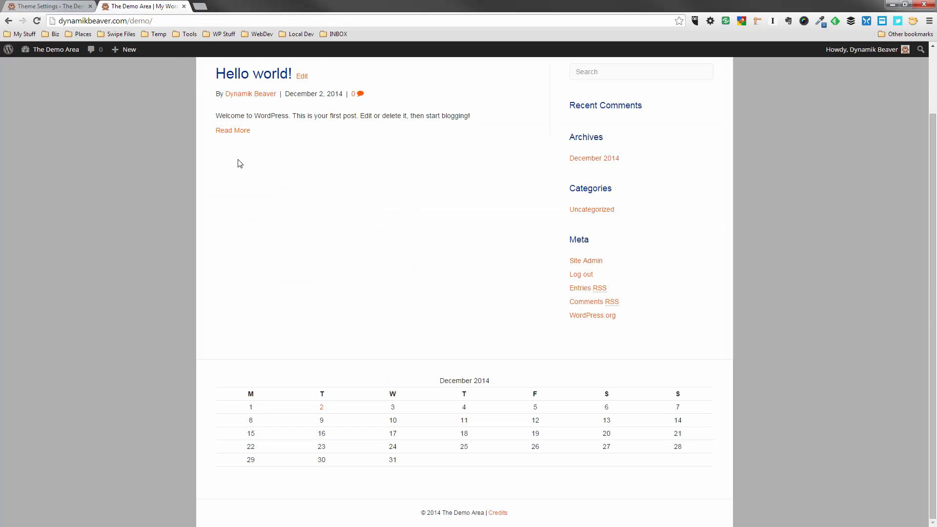
key(F5)
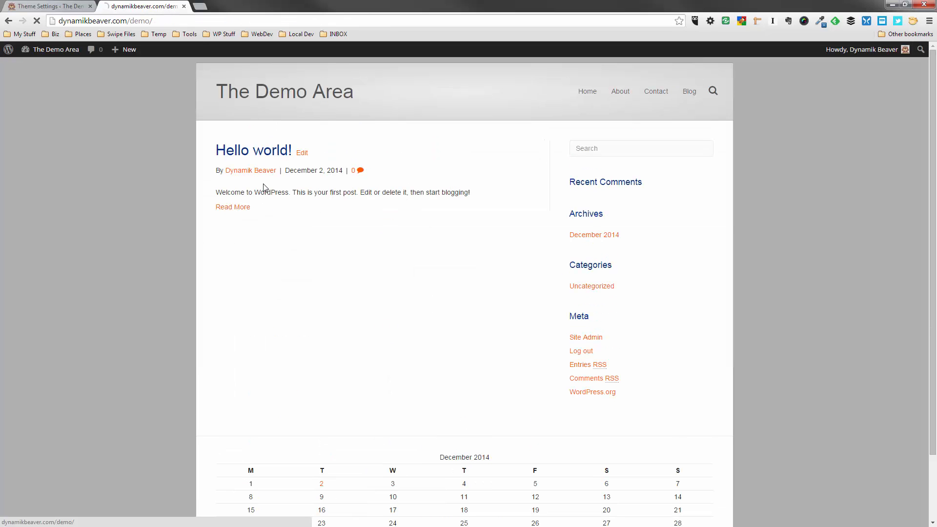
scroll(292, 296, down, 3)
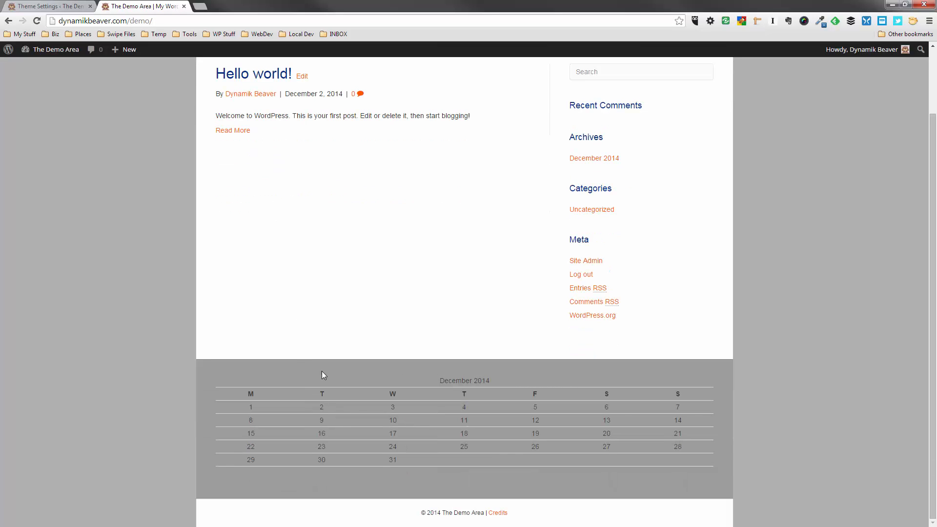
scroll(163, 224, up, 3)
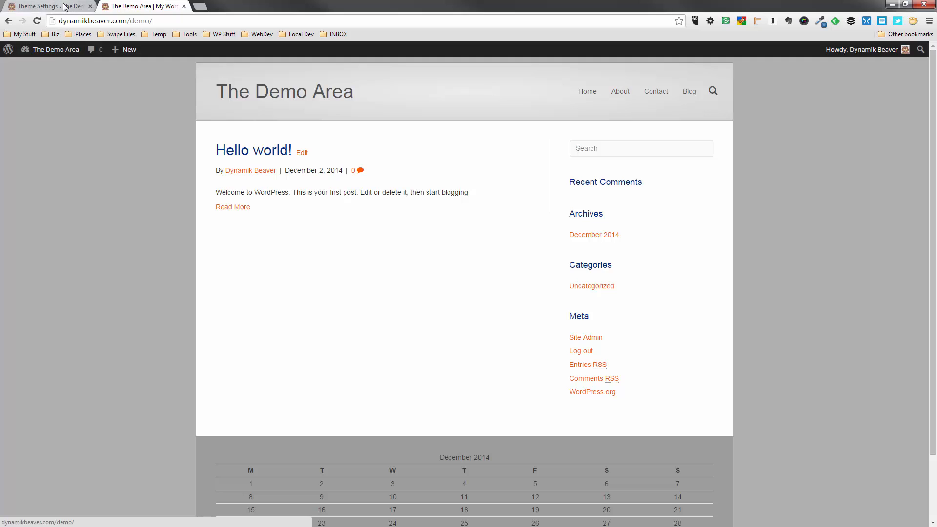
- Set the Footer Background color in the Design settings to Custom and pick the dark gray 3d3d3d
click(65, 7)
scroll(376, 293, down, 10)
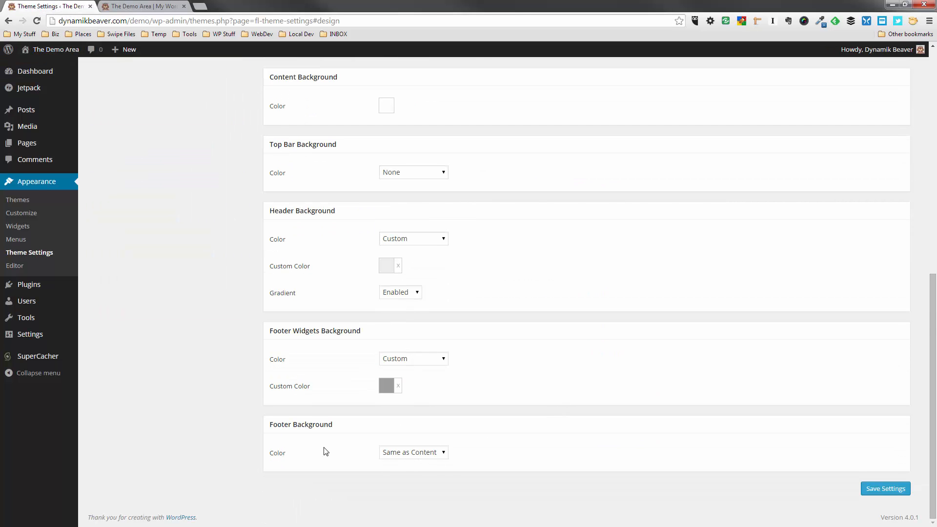
click(430, 455)
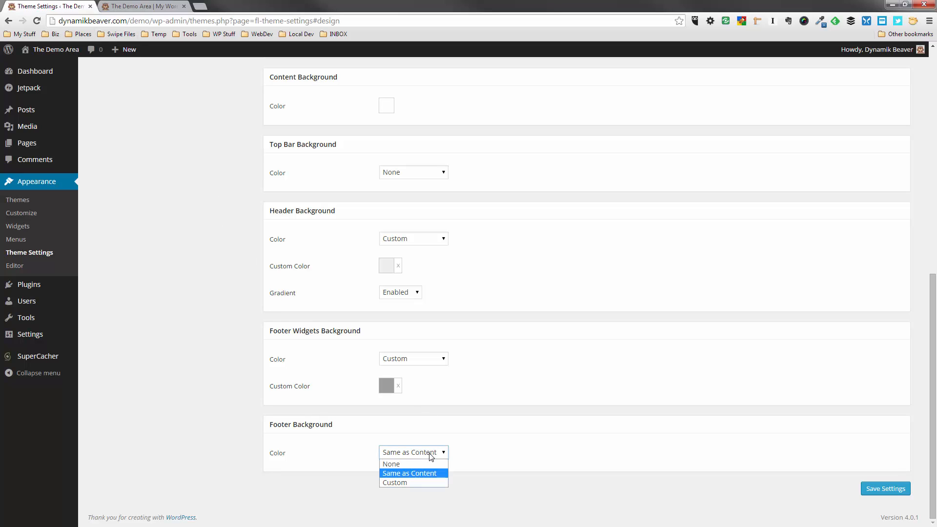
click(417, 485)
click(386, 480)
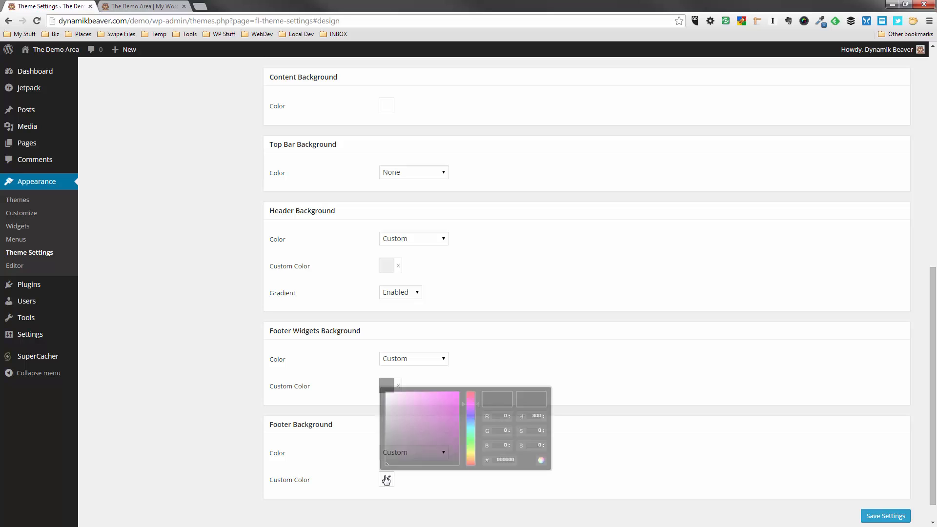
drag(389, 453, 379, 483)
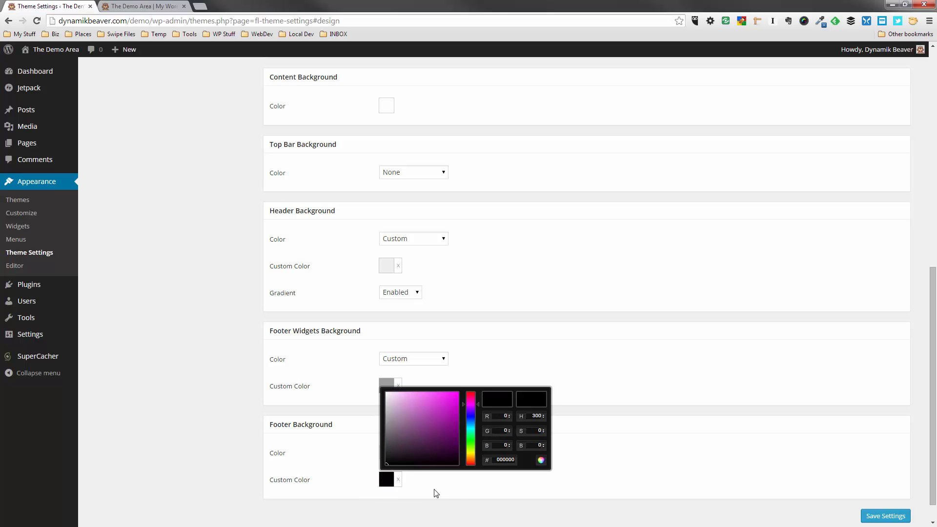
click(452, 492)
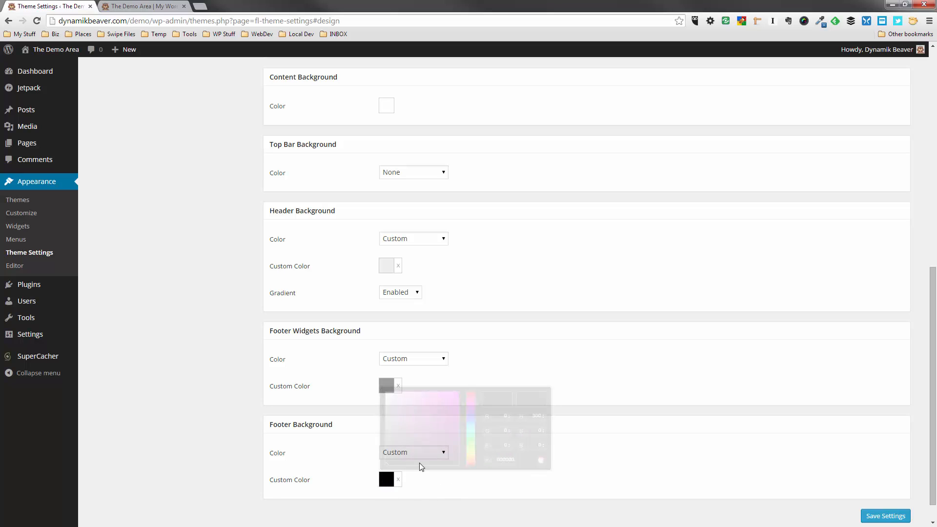
click(392, 482)
mouse_move(393, 451)
mouse_down()
mouse_move(379, 455)
mouse_move(370, 442)
mouse_move(363, 451)
mouse_up()
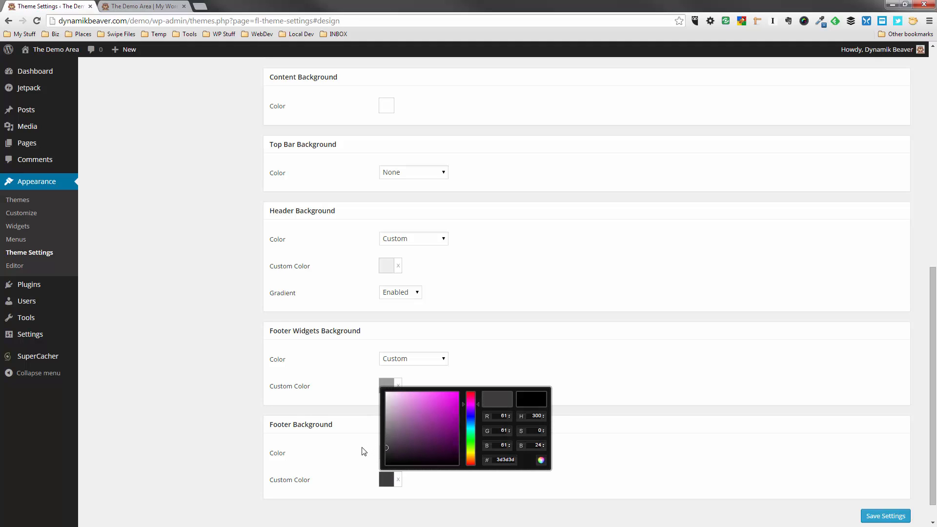
click(355, 447)
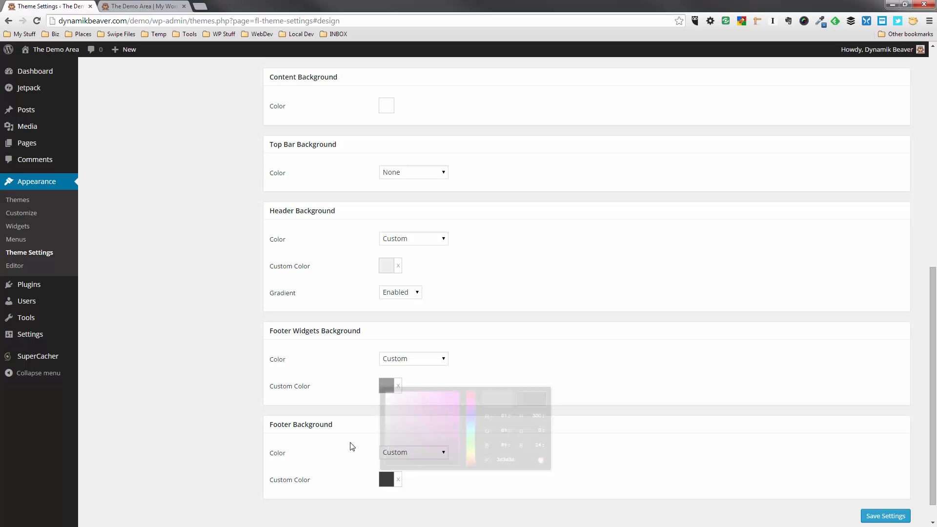
- Save the dark gray footer background, reload the front page to check the footer, and return to Theme Settings
scroll(175, 180, up, 6)
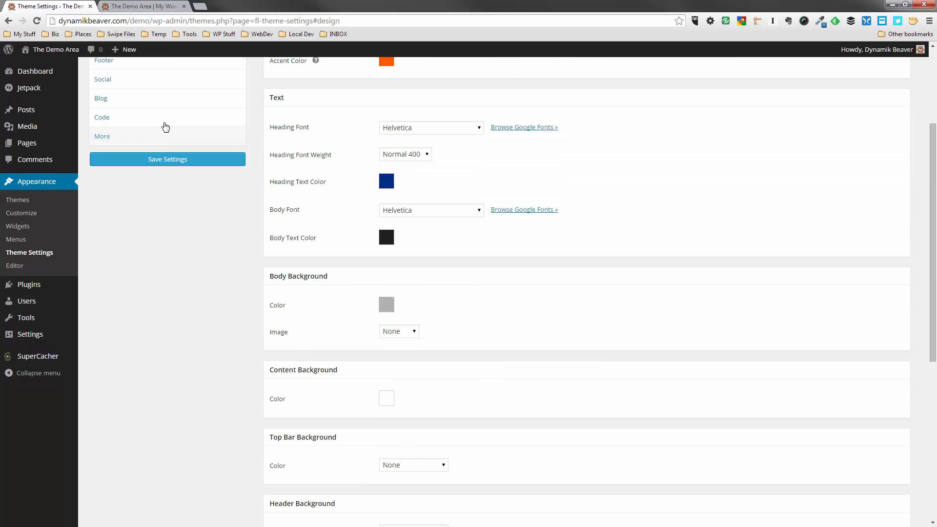
click(182, 160)
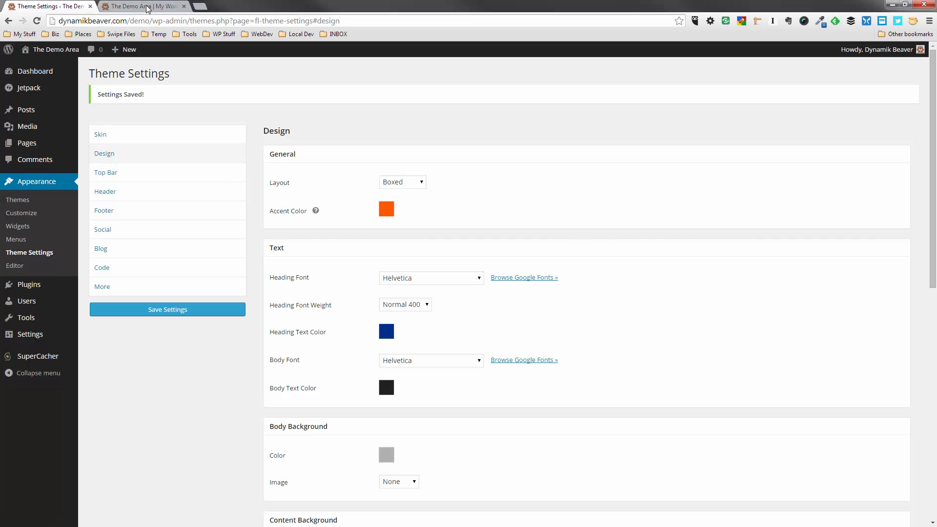
click(148, 6)
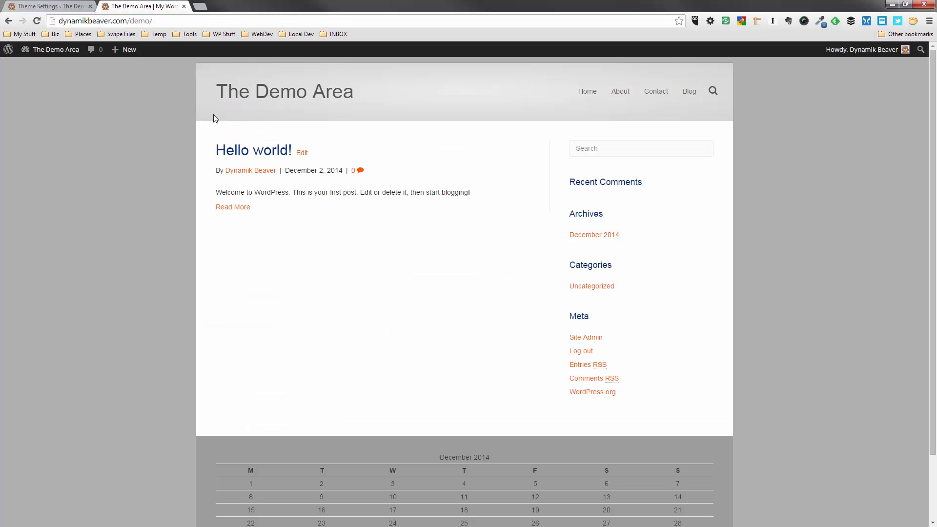
key(F5)
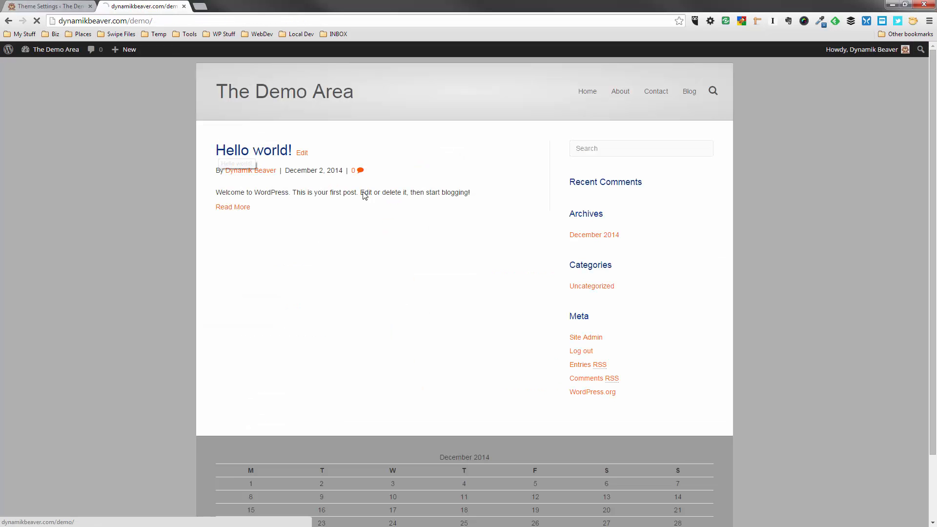
scroll(172, 224, down, 1)
scroll(171, 228, down, 1)
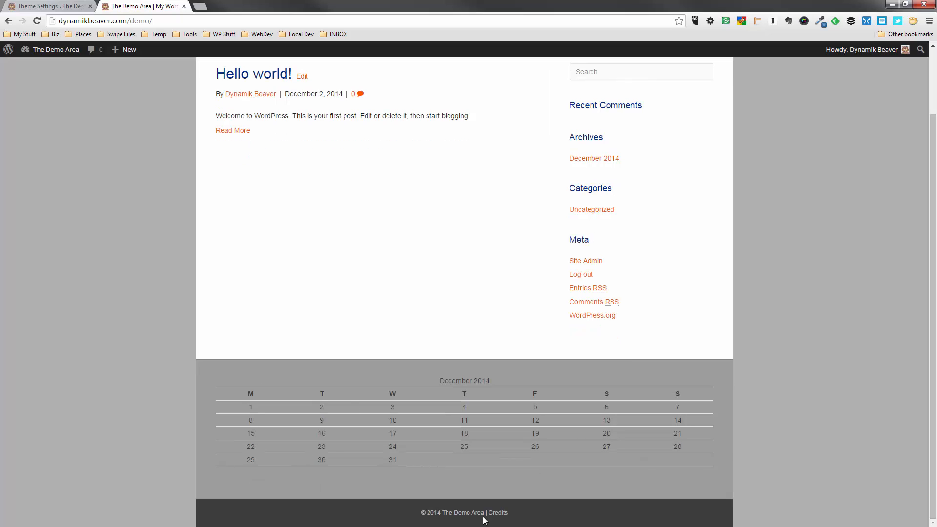
scroll(103, 361, up, 2)
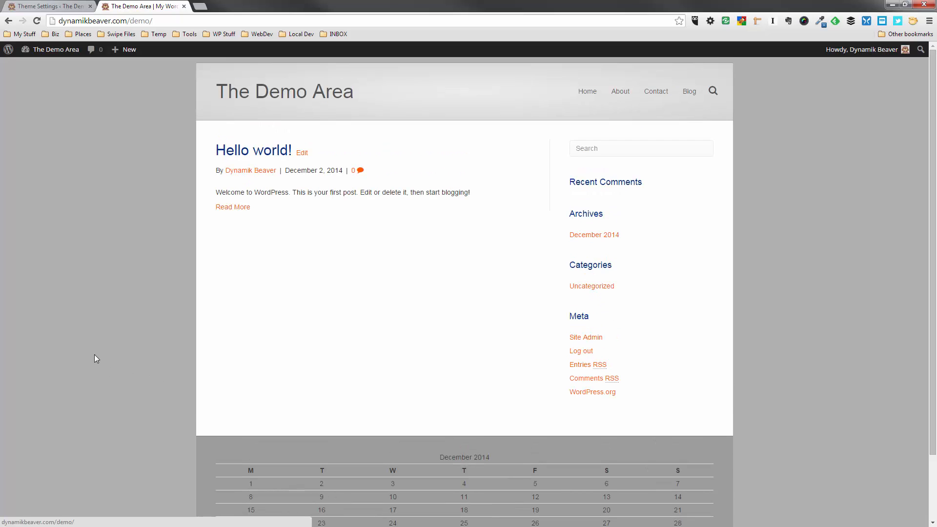
click(57, 8)
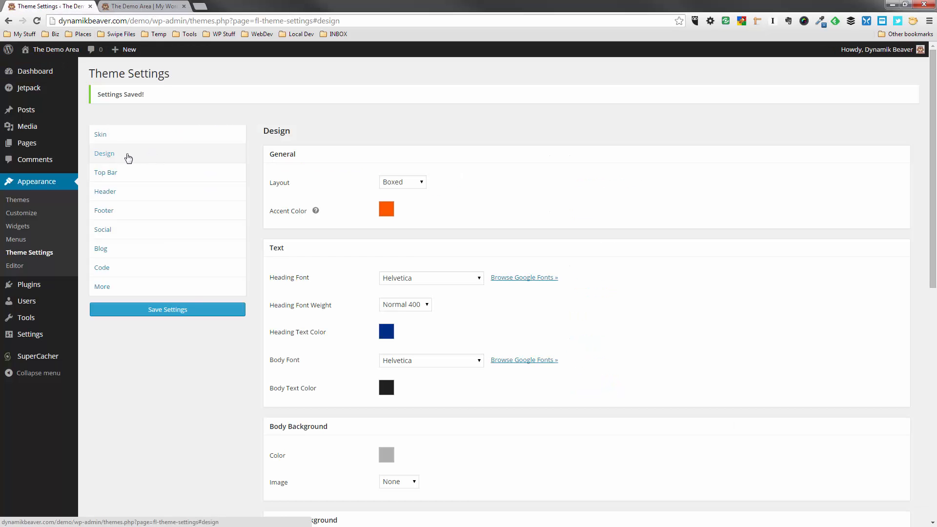